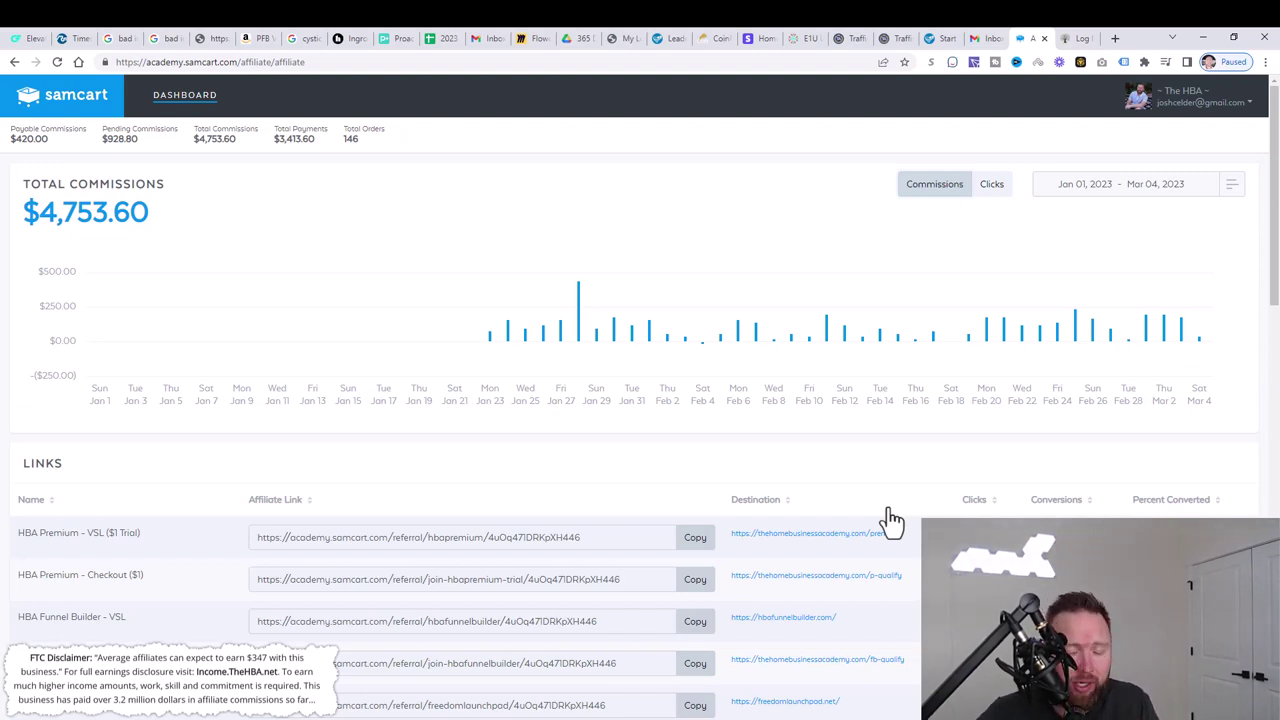
Step: Bring up the Make Money Online With Affiliate Marketing 2023 video and select its Step 1 description link
click(1202, 38)
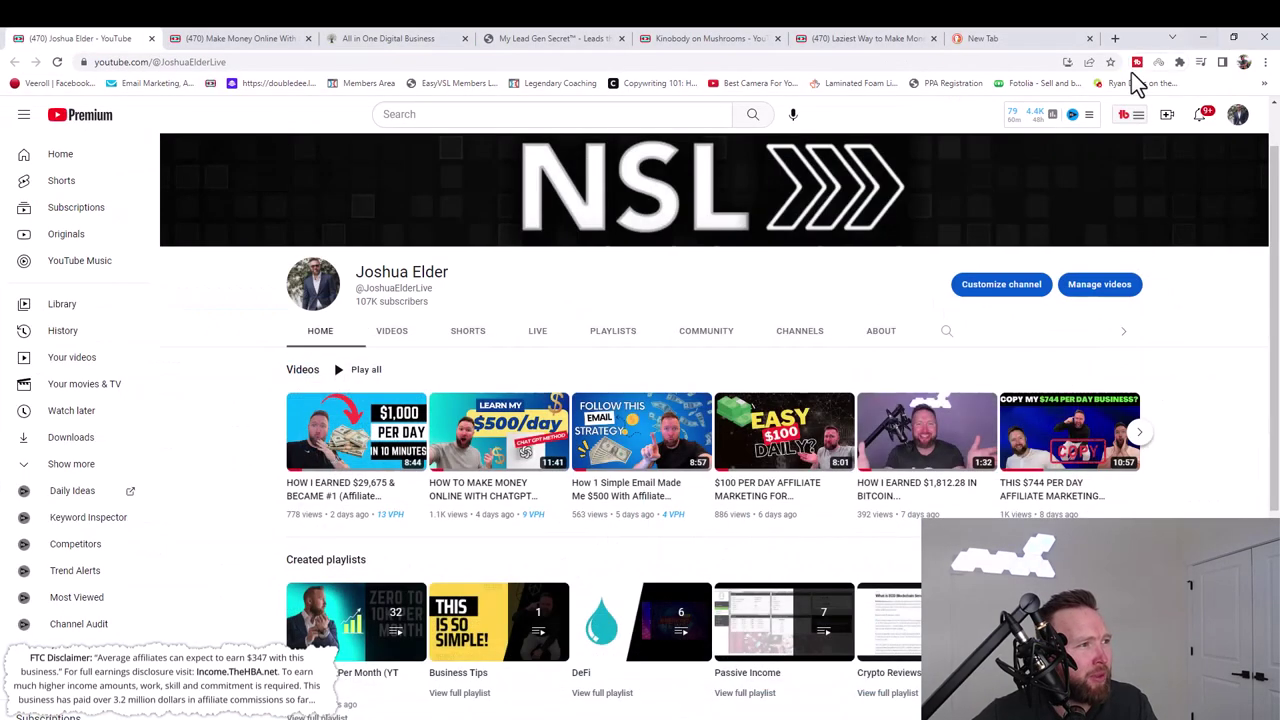
mouse_move(705, 410)
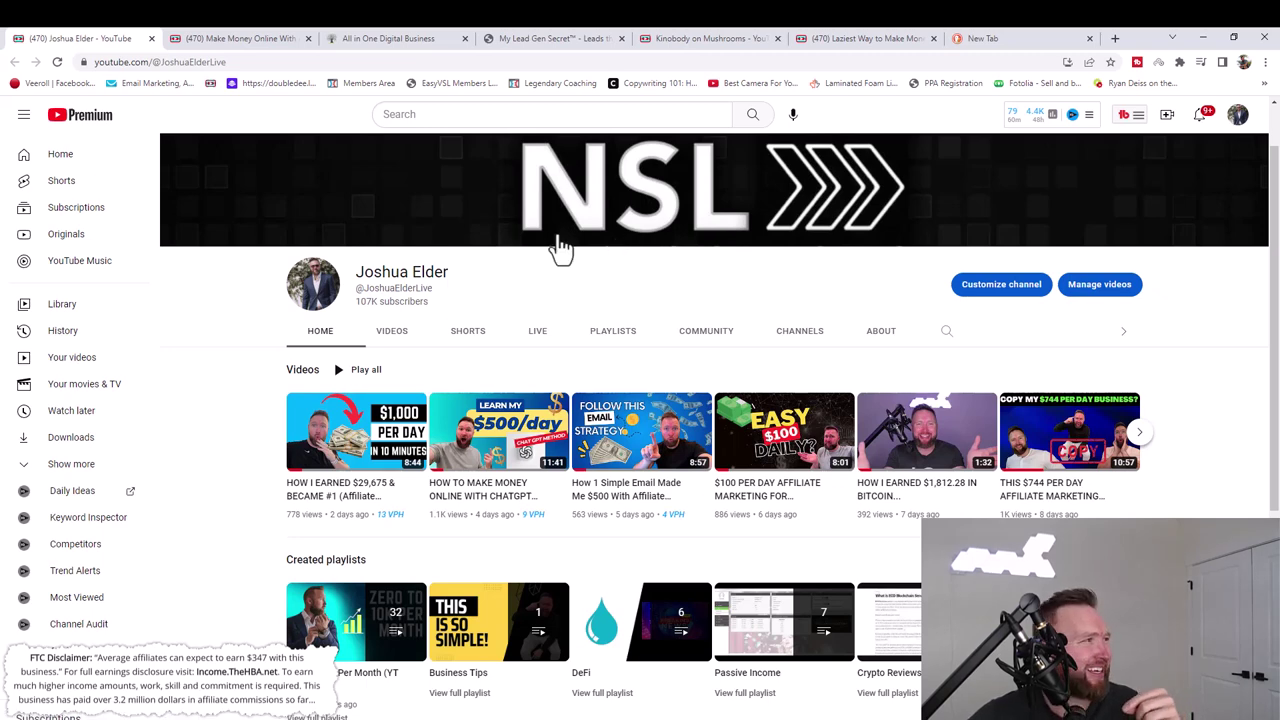
click(264, 41)
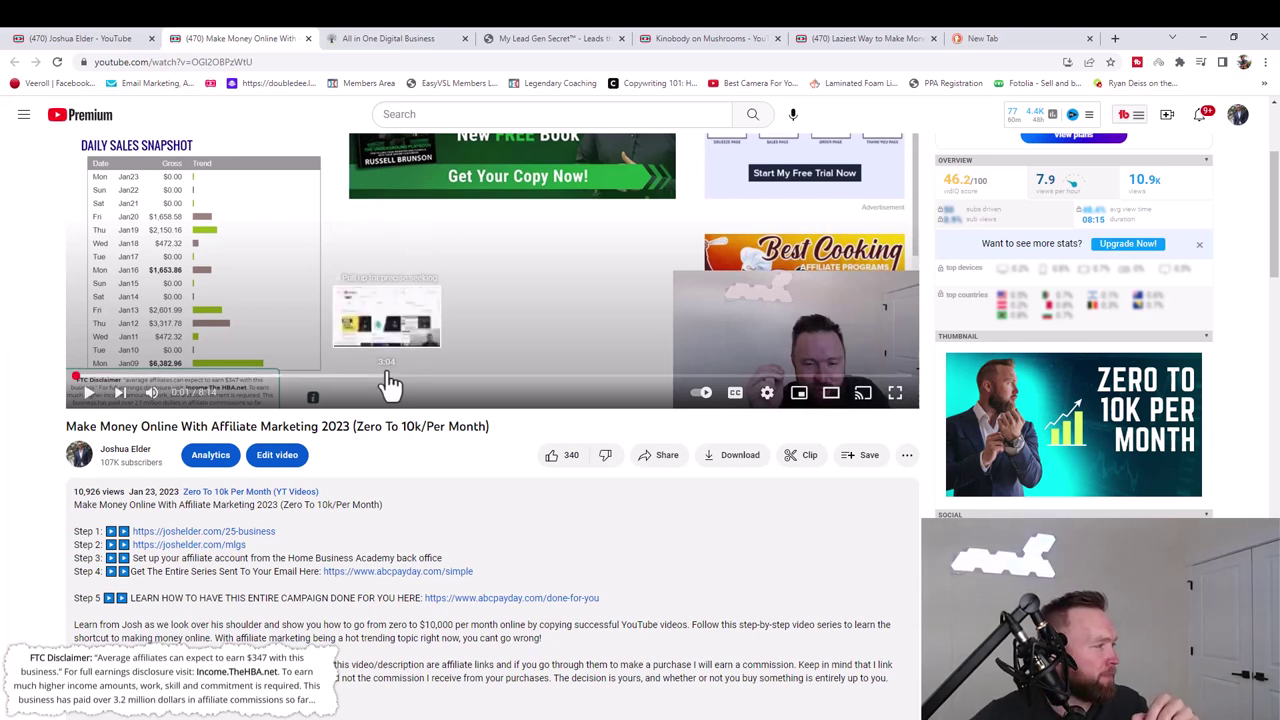
drag(277, 531, 74, 531)
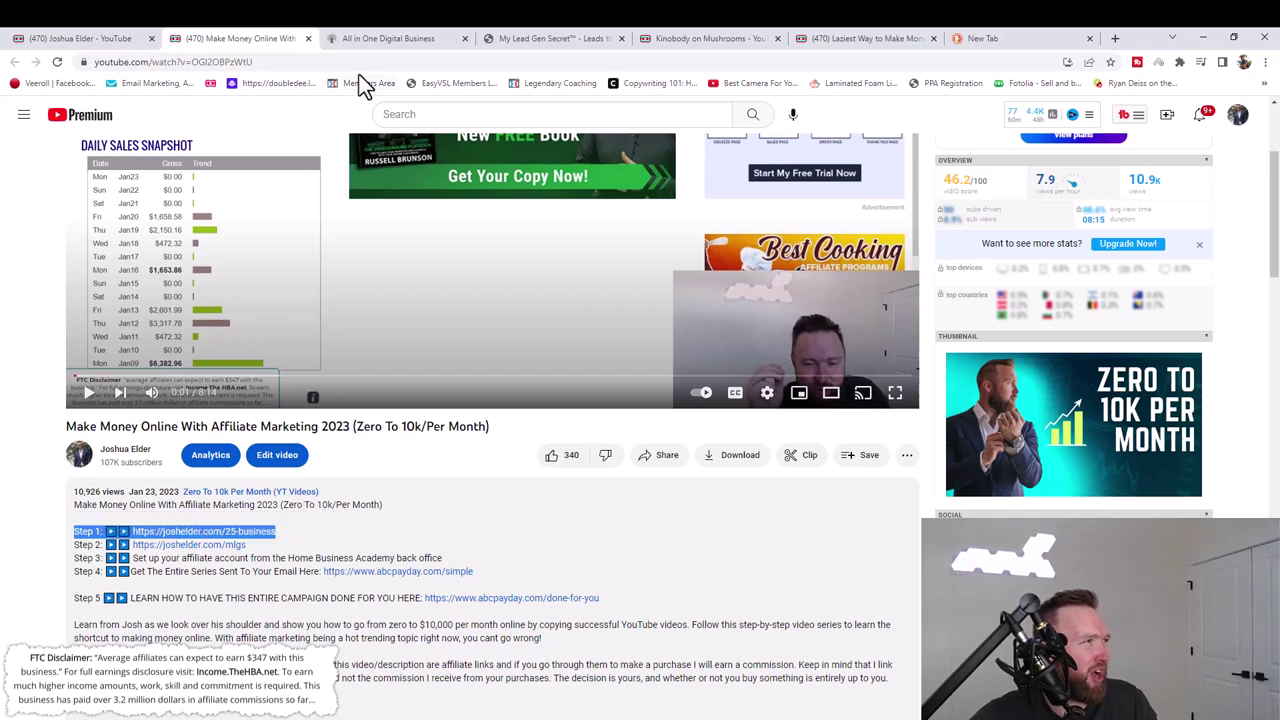
Step: Switch to the All in One Digital Business sales page and scroll back to its ALLinONE headline
click(378, 45)
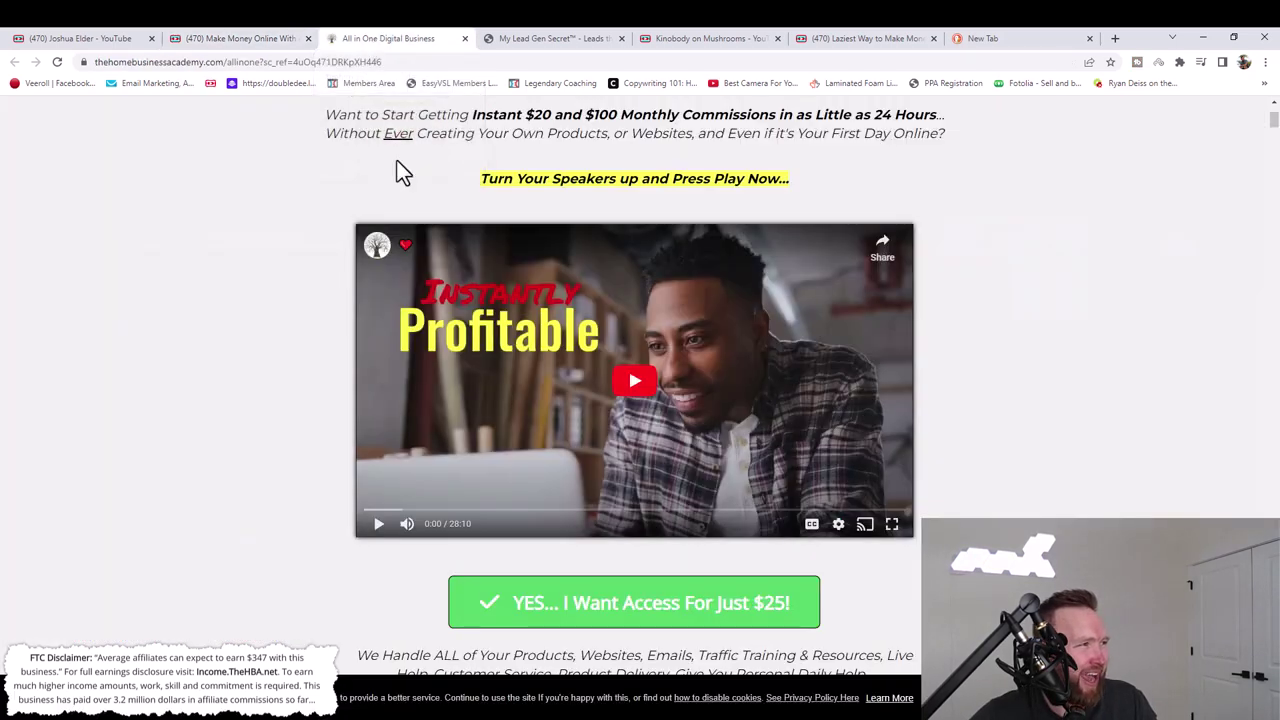
scroll(440, 245, up, 2)
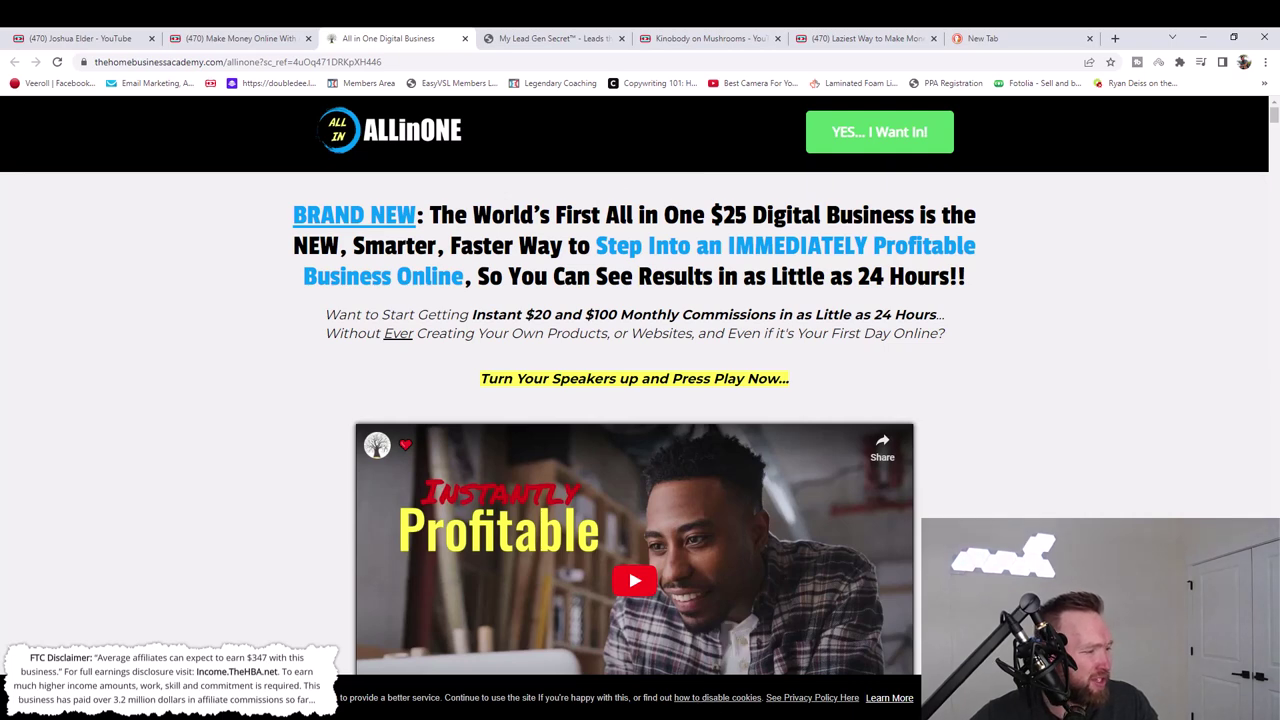
click(650, 695)
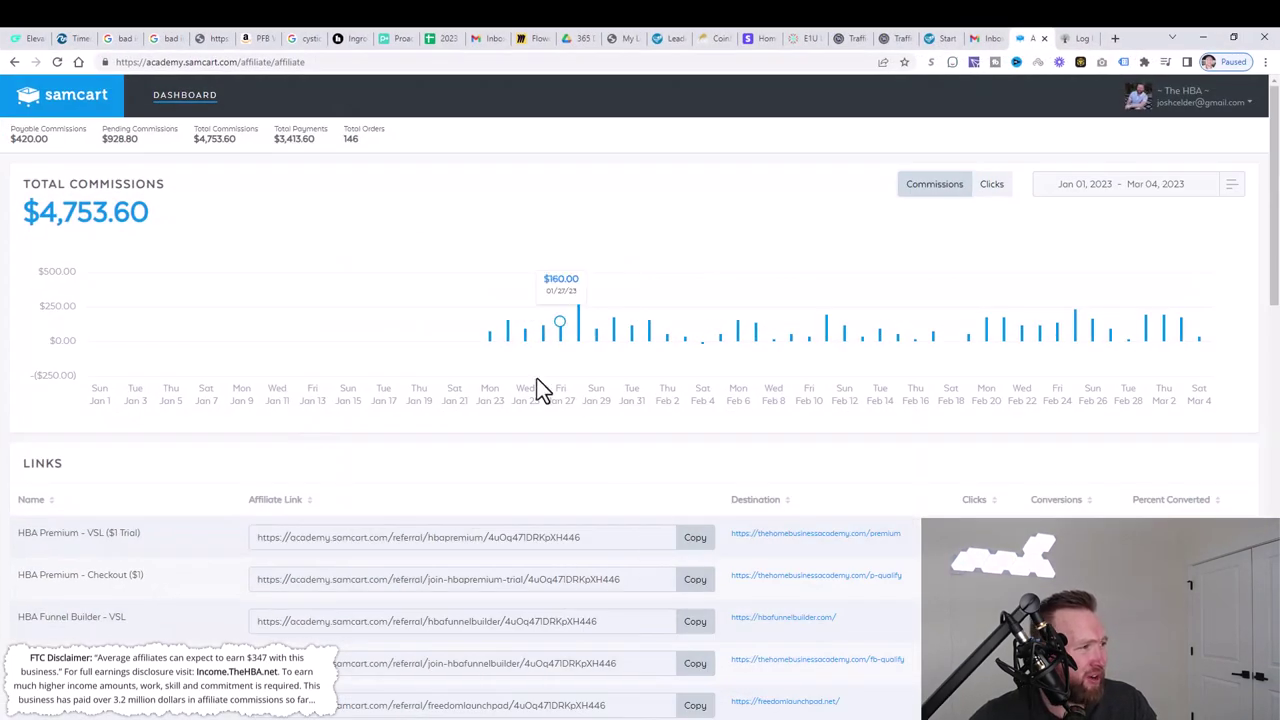
mouse_move(490, 368)
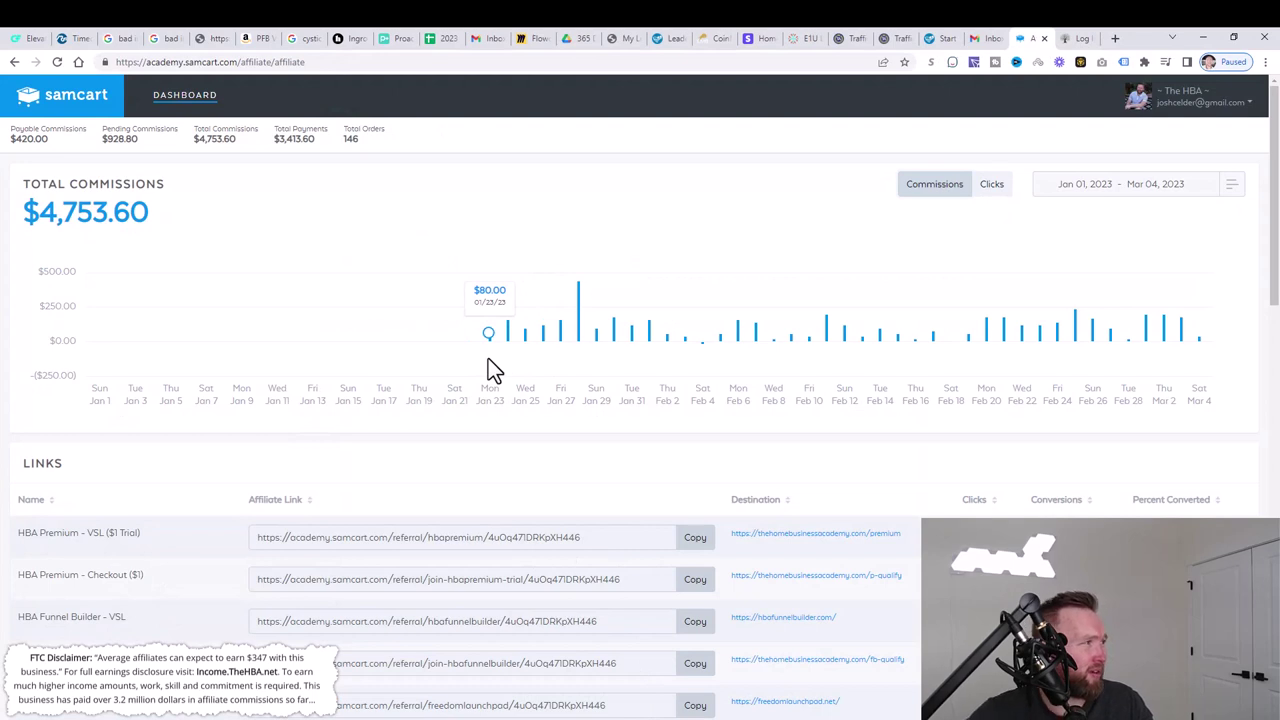
drag(152, 214, 37, 222)
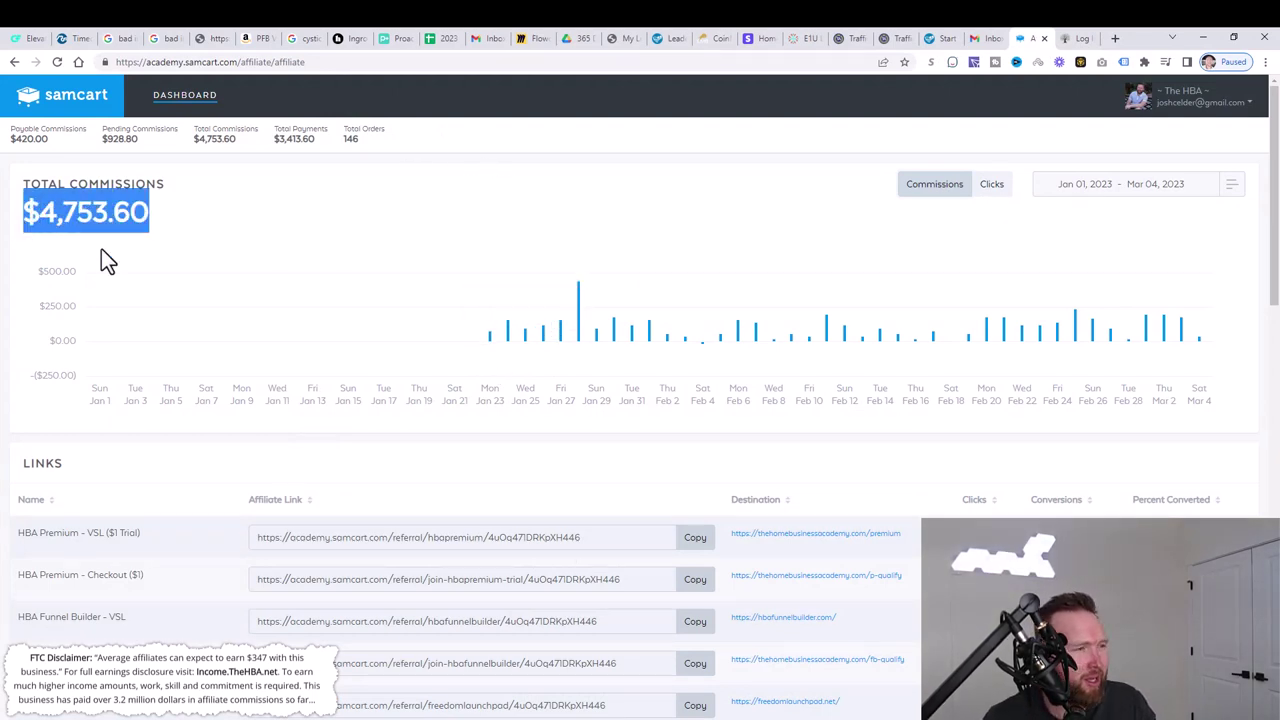
click(1200, 40)
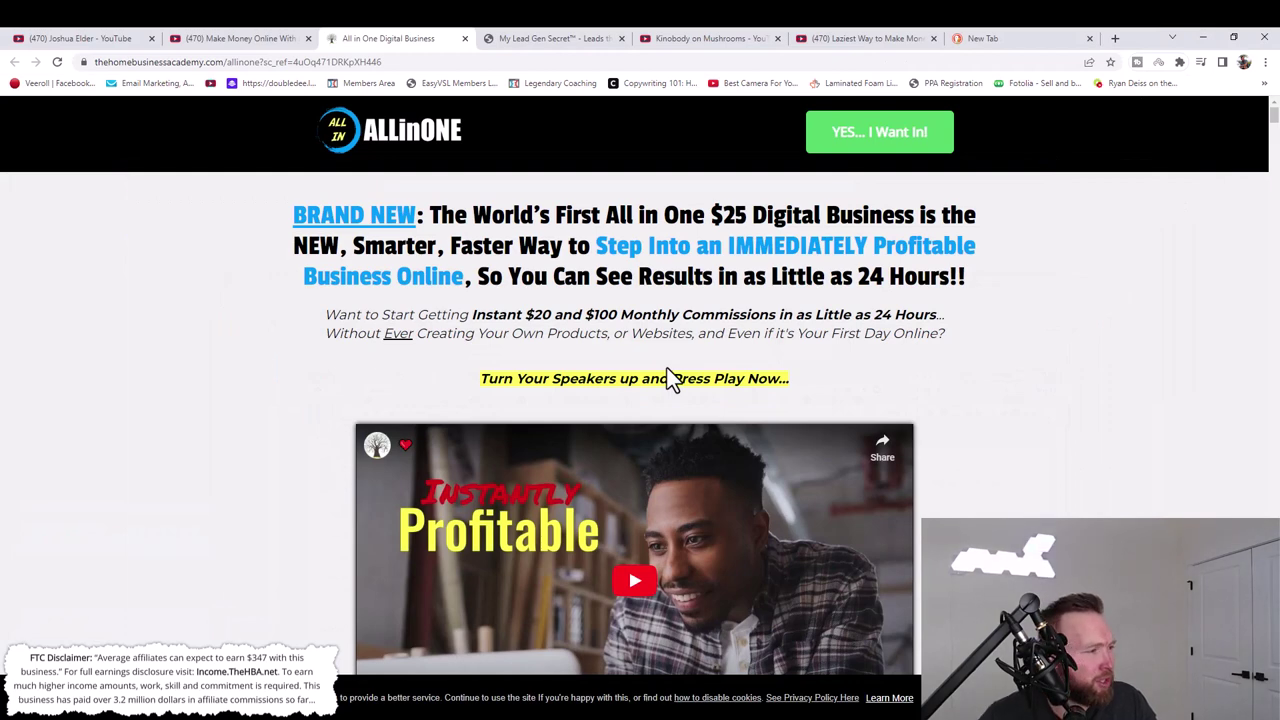
Step: Scroll down the sales page and choose 'YES... I Want Access For Just $25!'
scroll(690, 290, down, 2)
scroll(686, 228, down, 2)
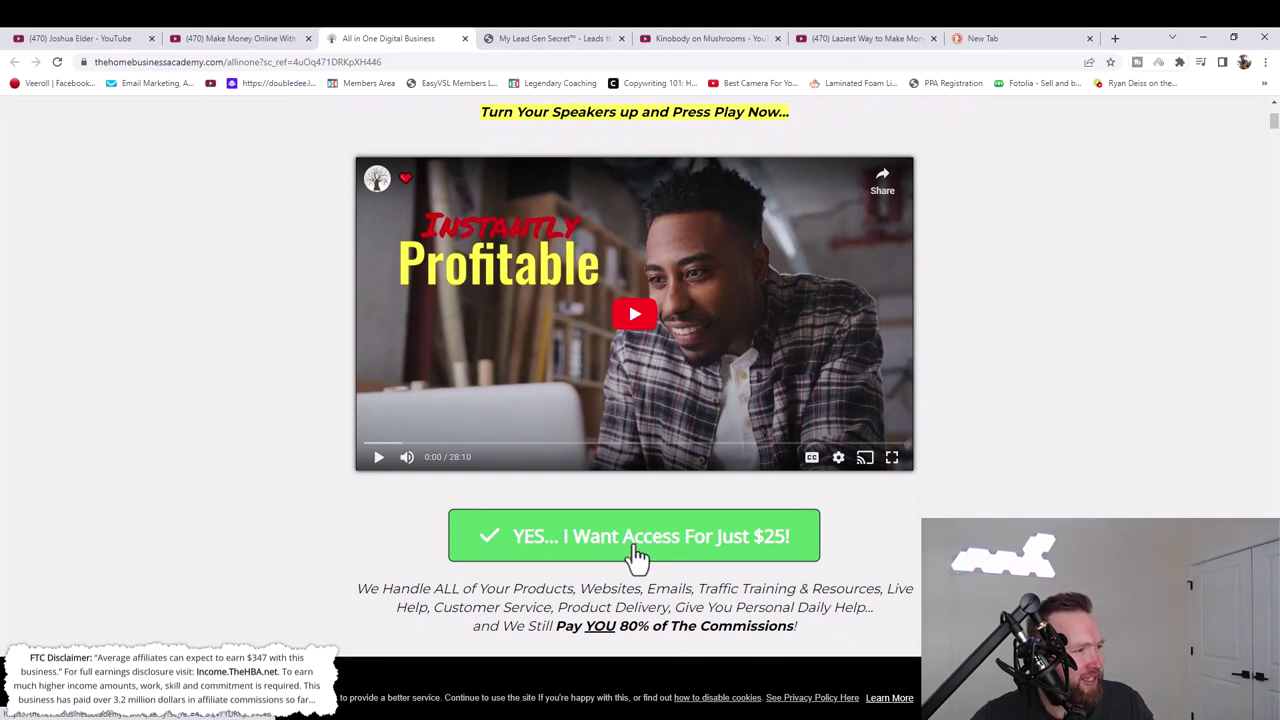
click(637, 545)
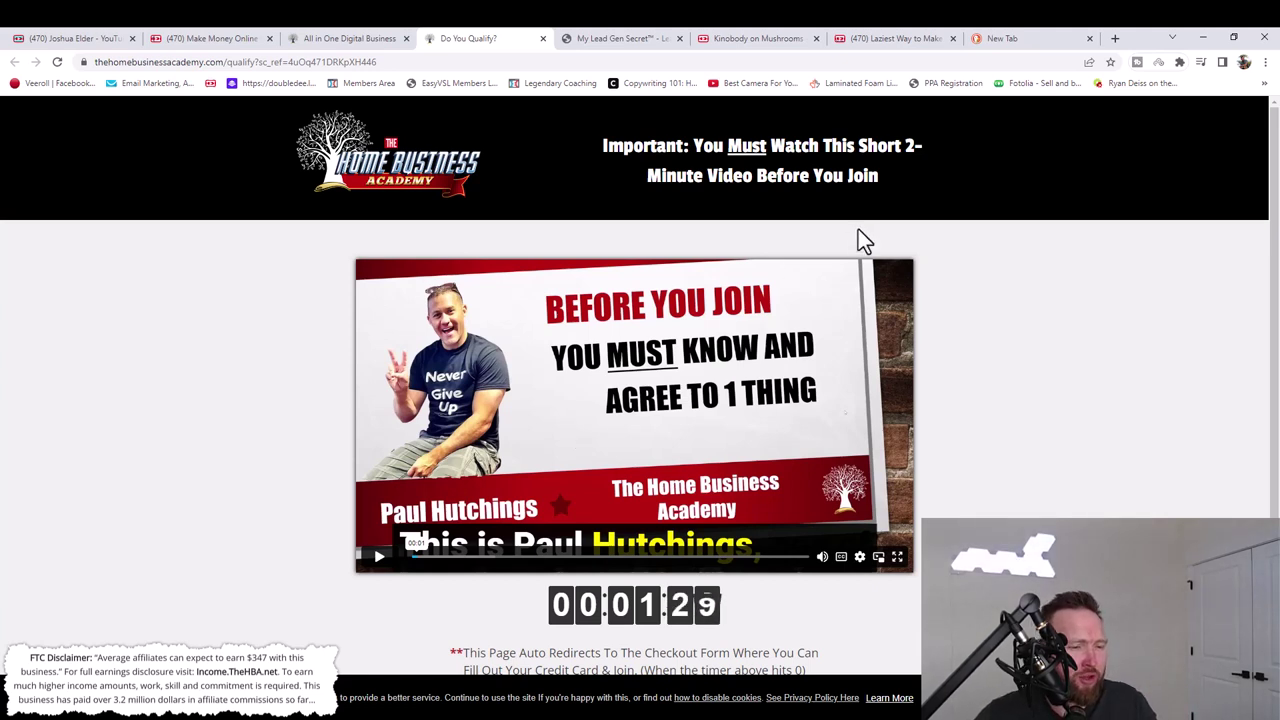
Step: In a new tab, go to clickbank.com, open the Affiliates page and start the sign-up
click(1115, 40)
text(clickbank.com)
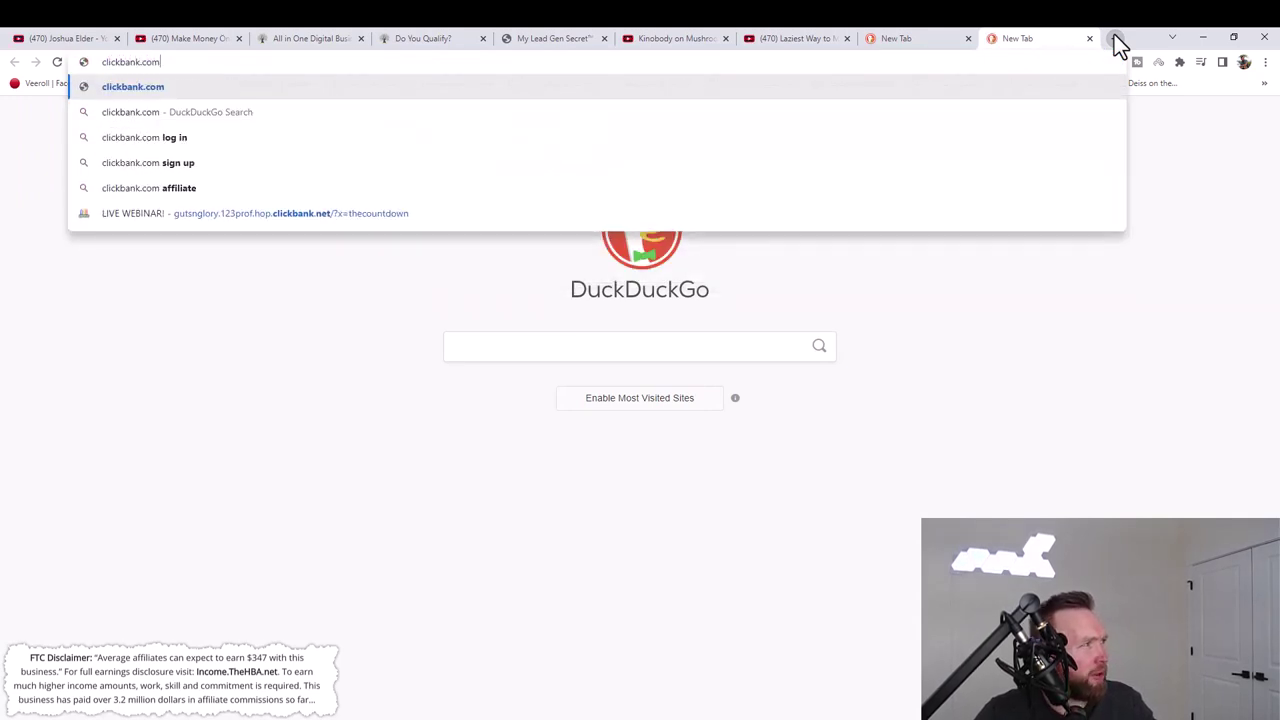
key(Return)
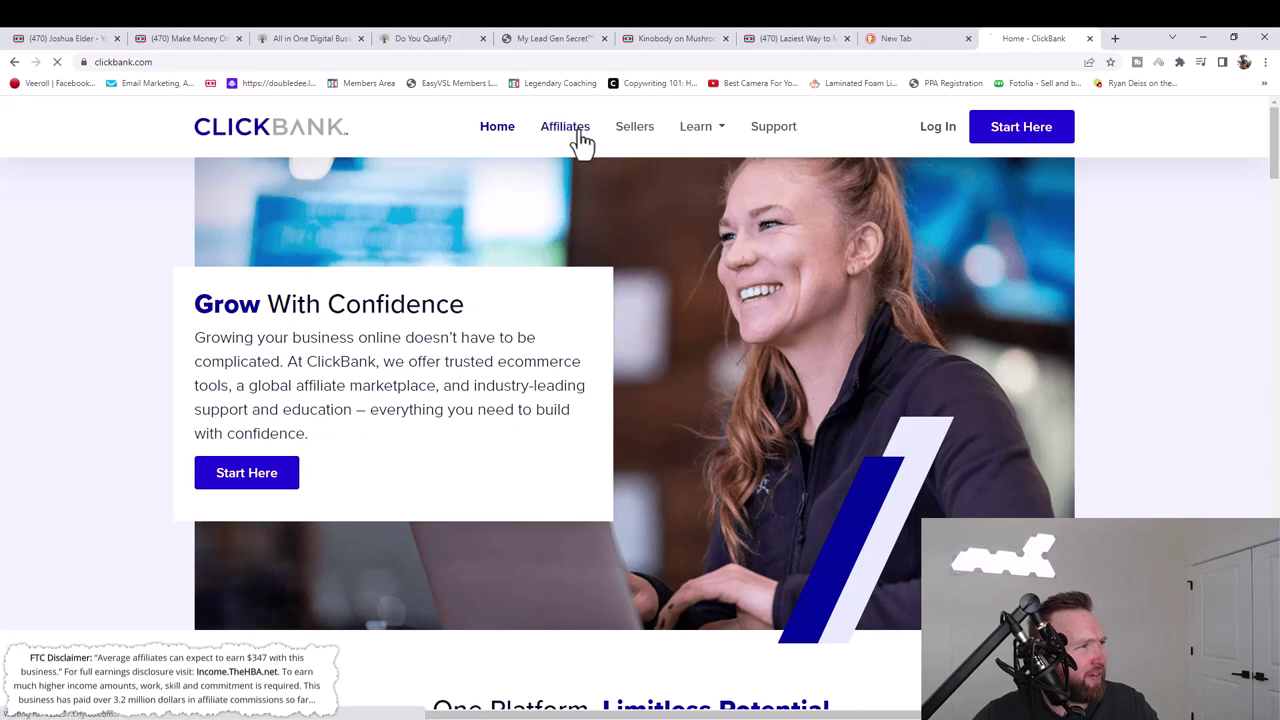
click(578, 130)
scroll(643, 214, down, 10)
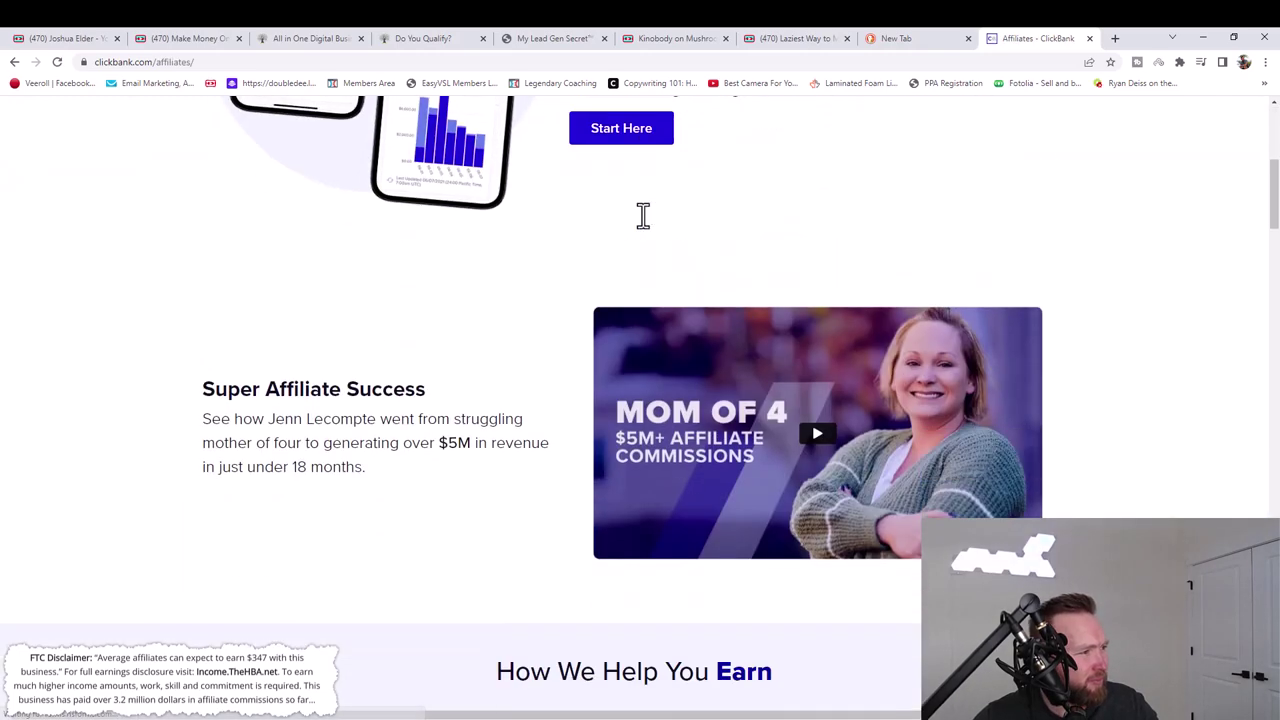
scroll(641, 219, up, 10)
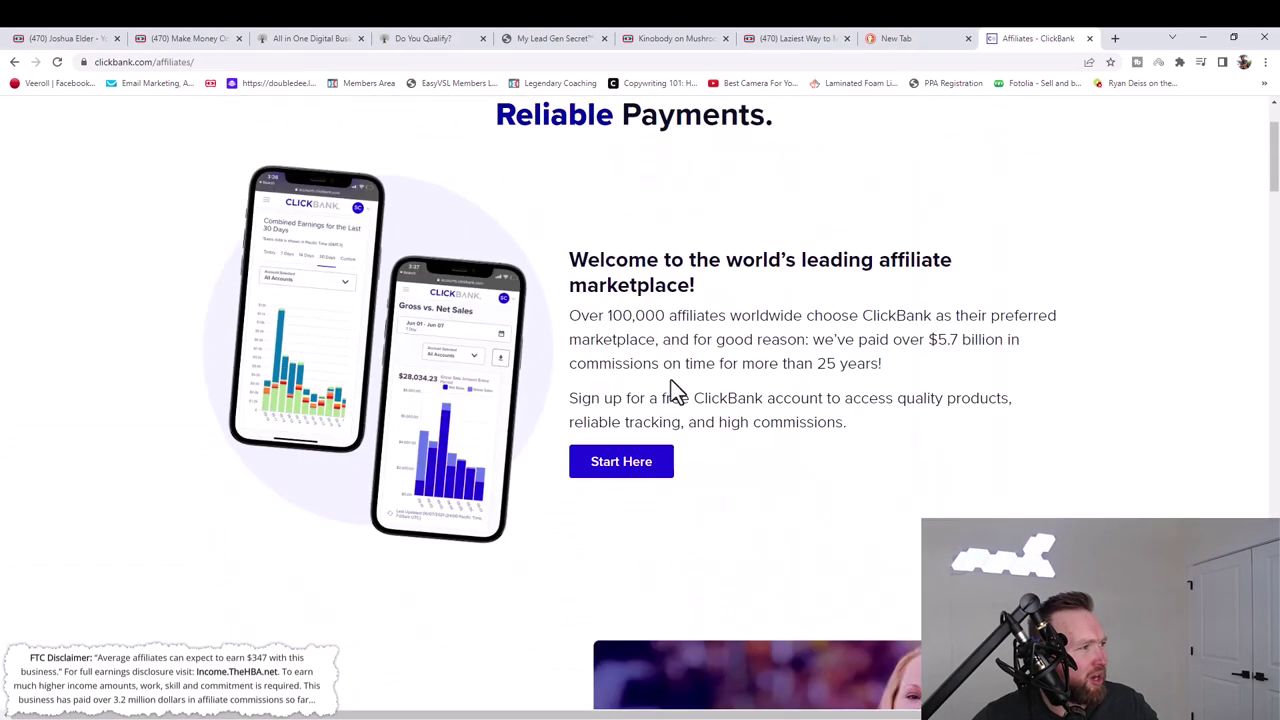
click(624, 468)
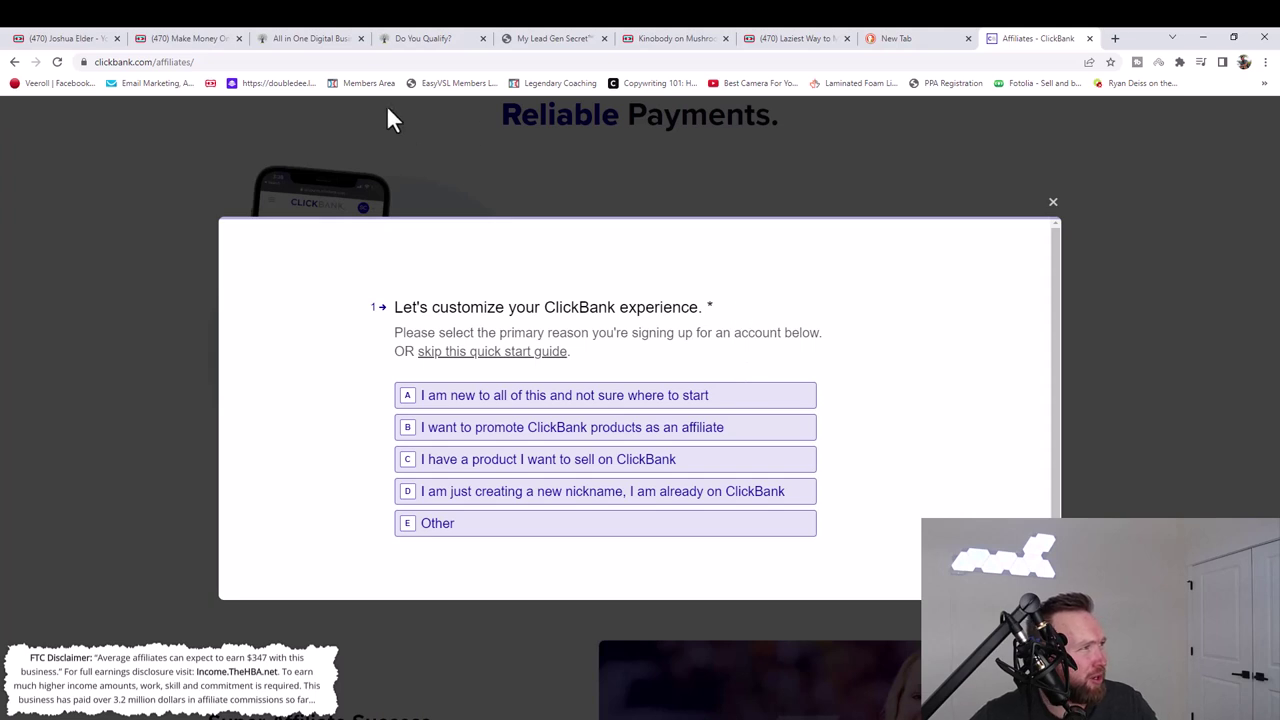
Step: Return to the Do You Qualify? tab and let its countdown redirect to the SamCart checkout
click(420, 40)
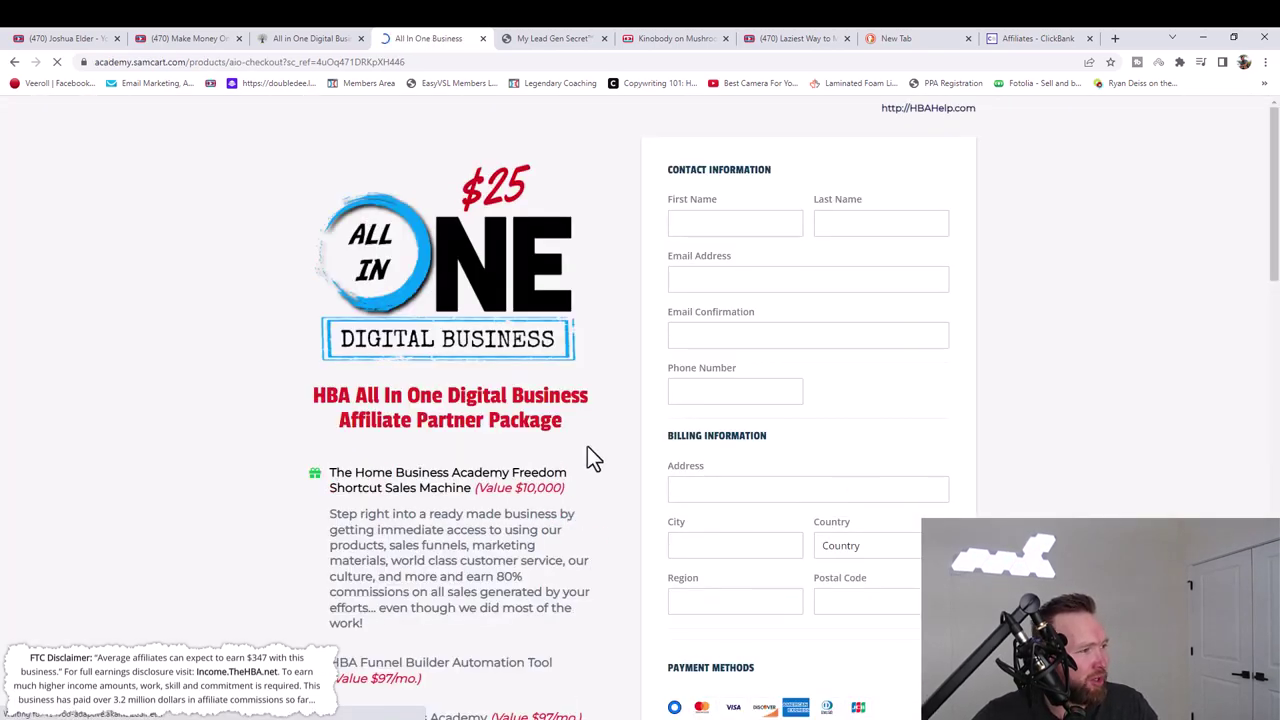
Step: Add the 14 Day FREE Test Drive with HBA Premium to the $25 order
scroll(628, 300, down, 3)
scroll(634, 394, up, 3)
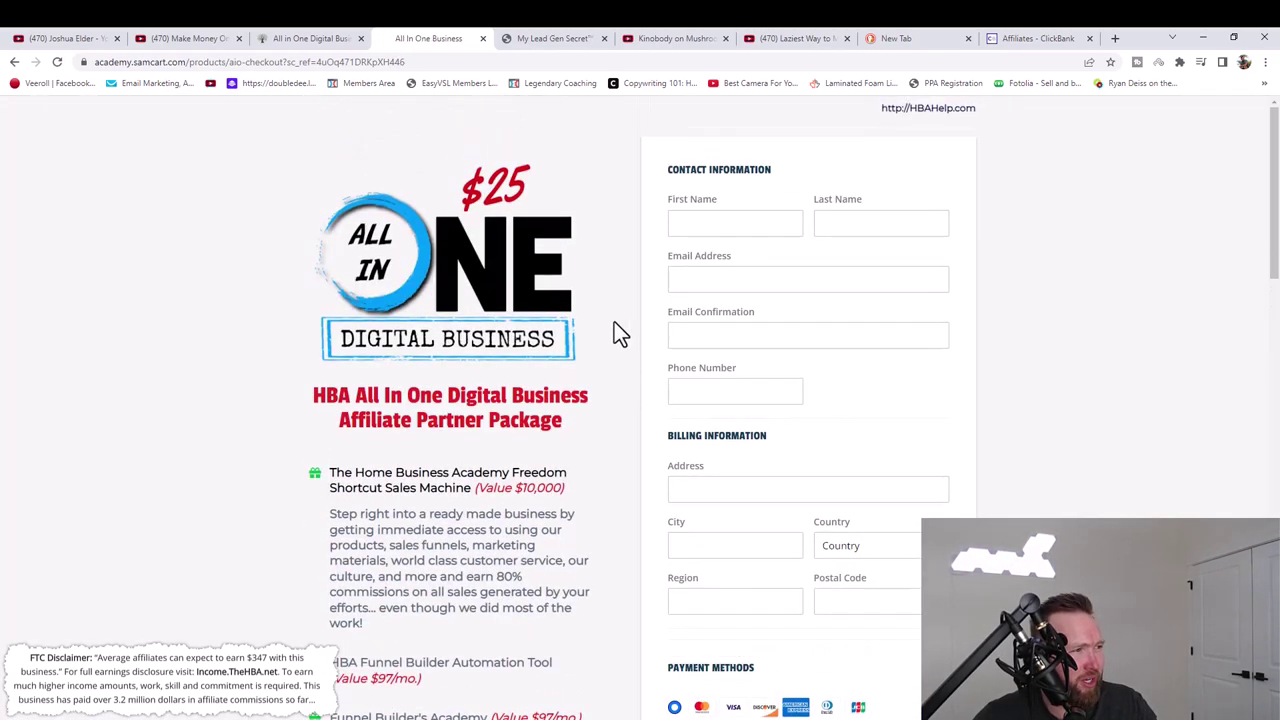
scroll(685, 365, down, 6)
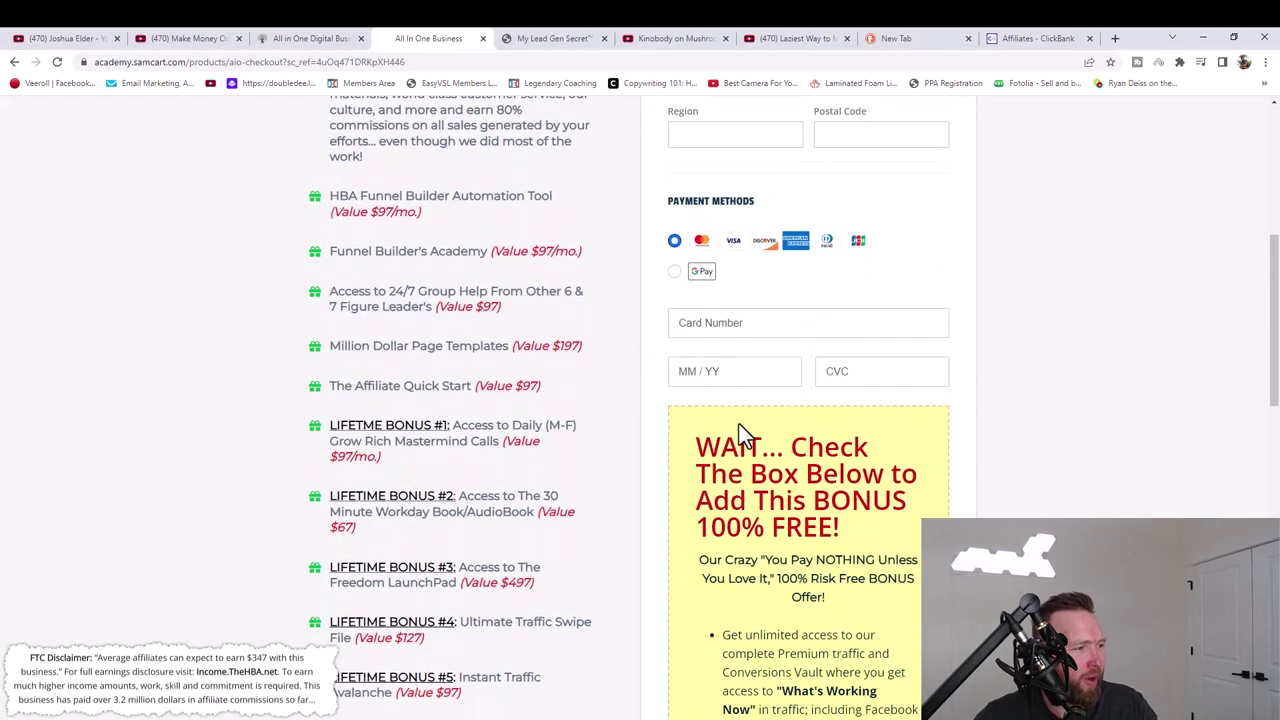
scroll(685, 420, up, 1)
scroll(685, 420, down, 5)
scroll(685, 420, down, 5)
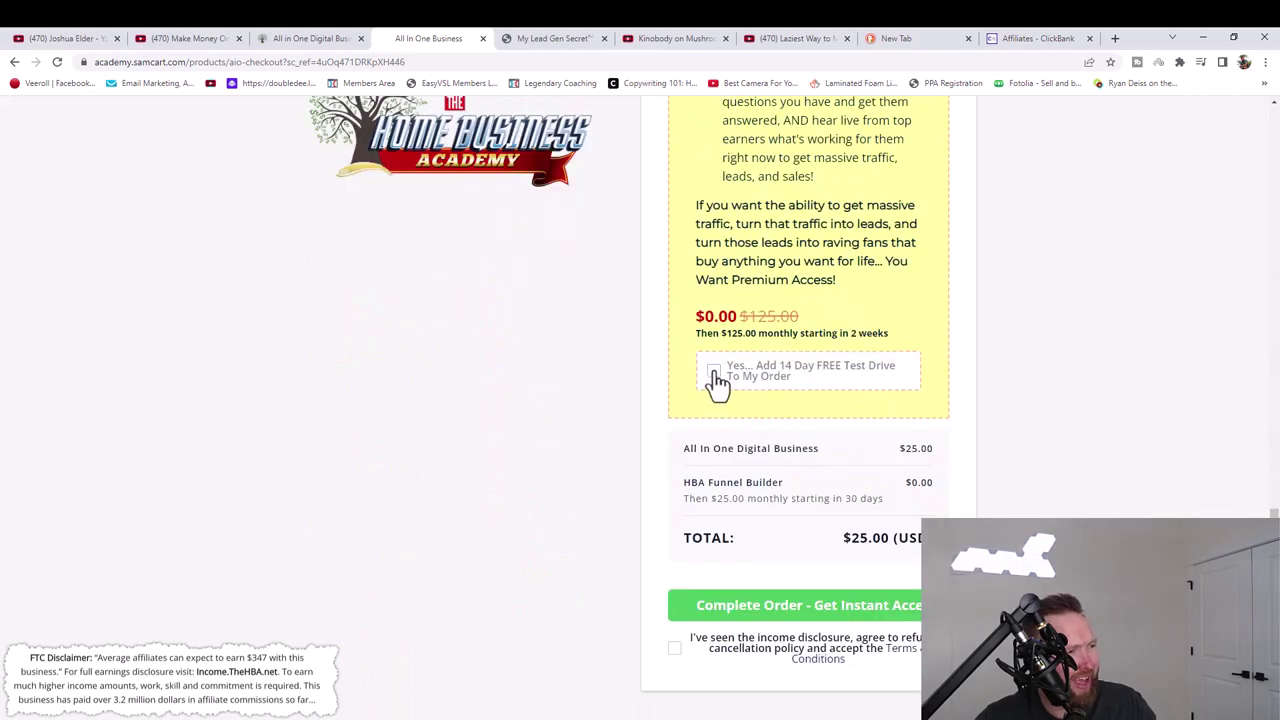
click(714, 372)
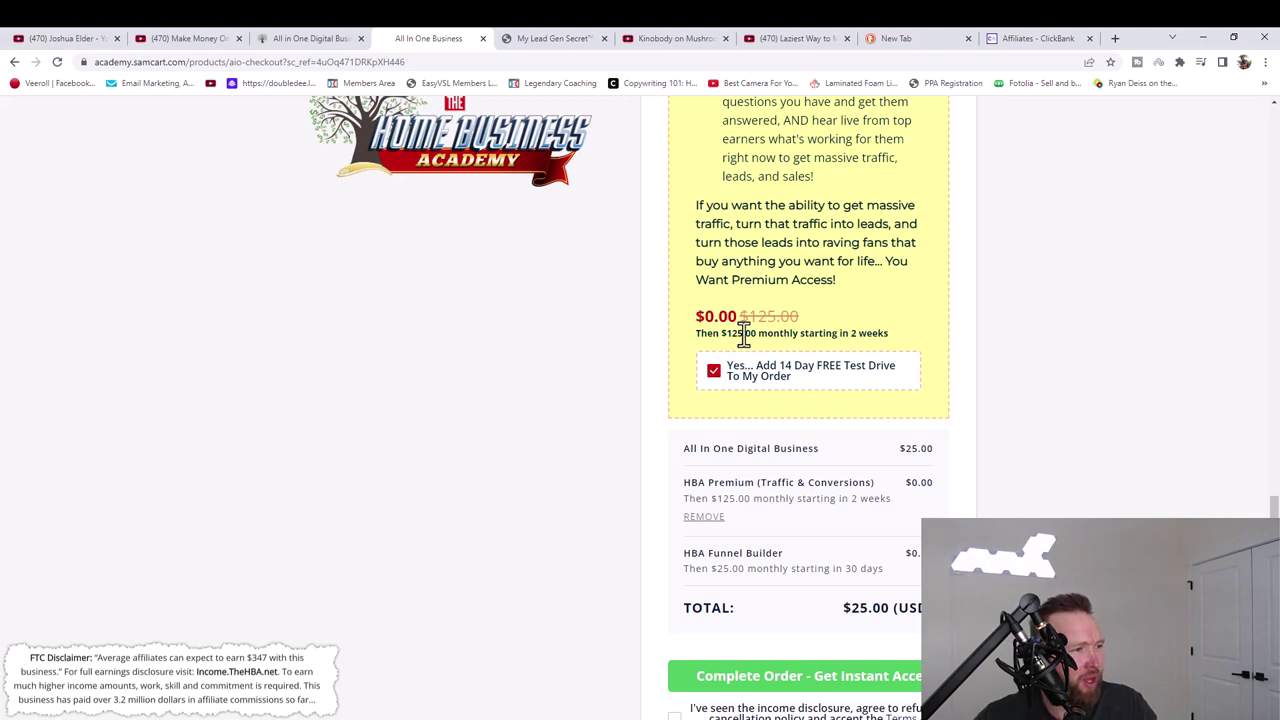
Step: Review the HBA Premium billing terms and accept the income disclosure and terms
drag(900, 508, 723, 500)
click(722, 500)
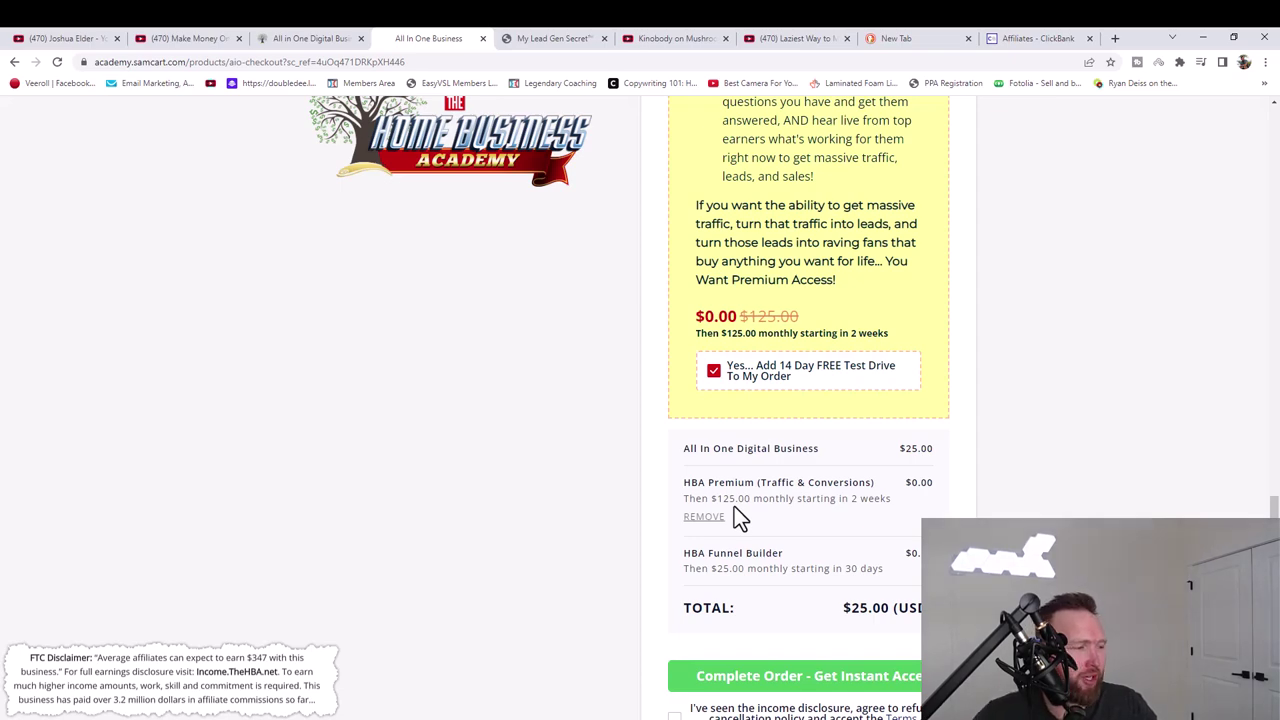
scroll(779, 460, up, 15)
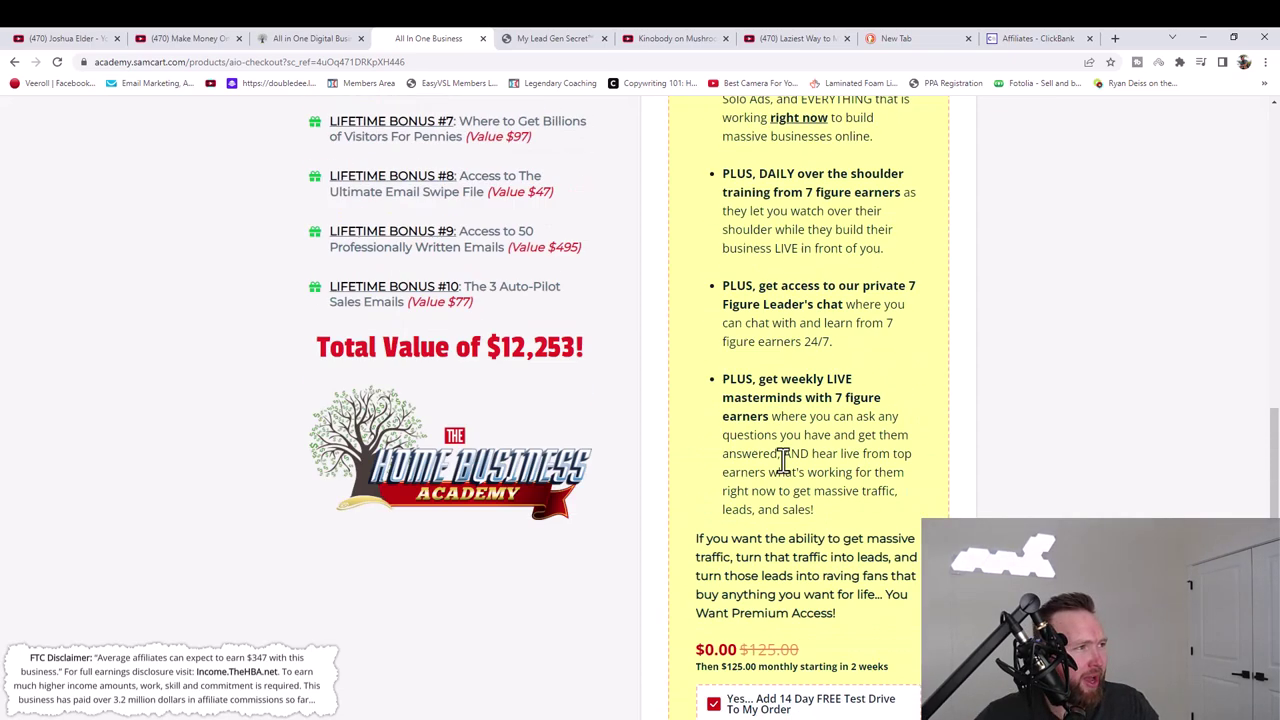
scroll(777, 444, down, 15)
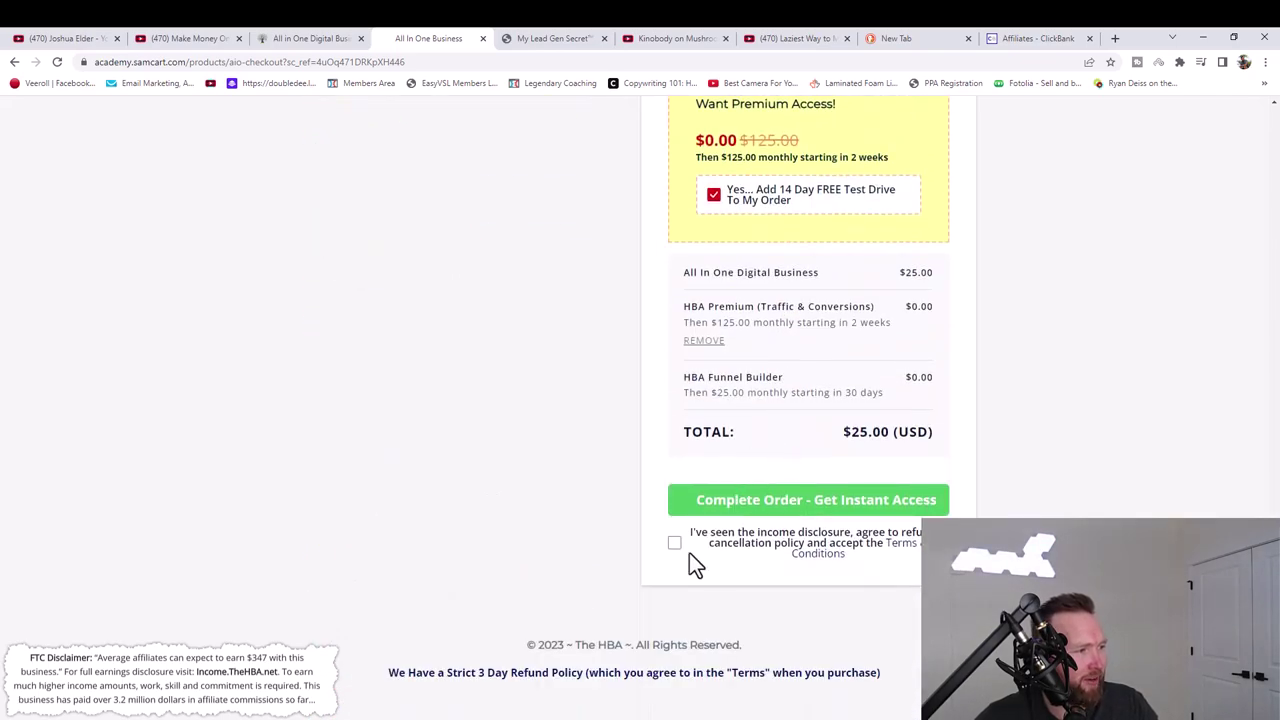
click(674, 543)
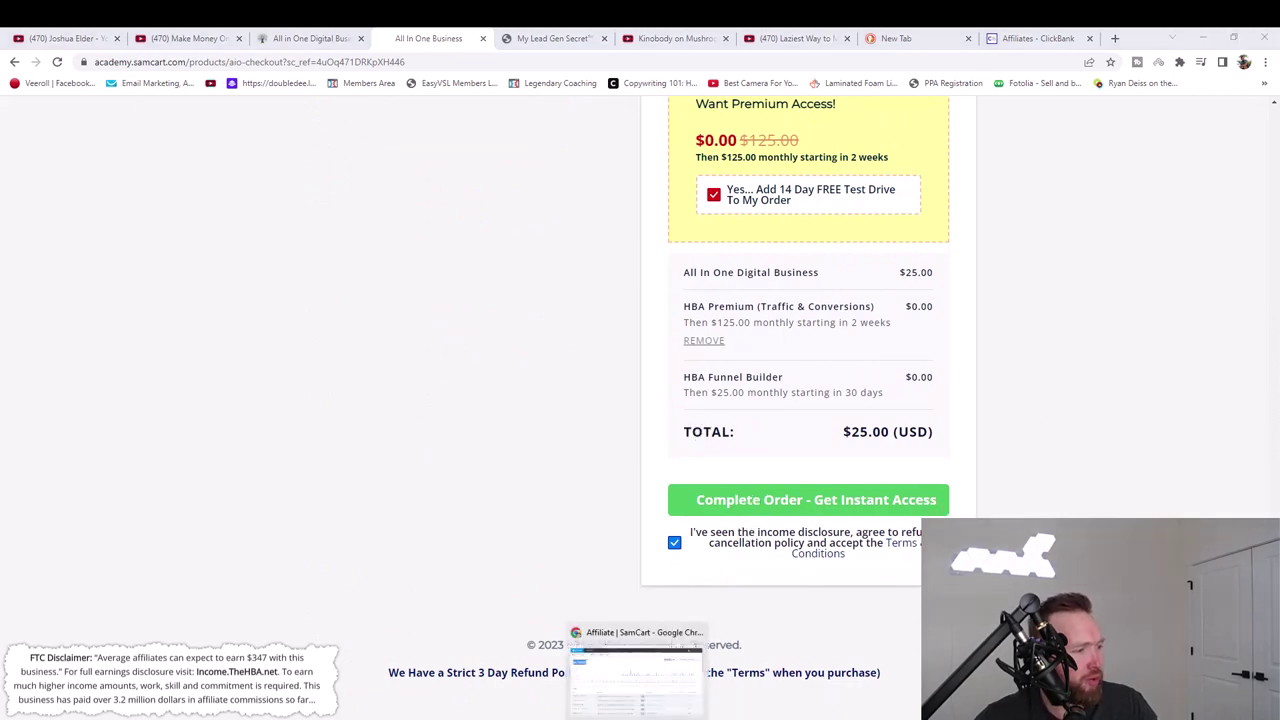
Step: Sign in to the HBA Members Area using the saved e-mail and password
click(630, 670)
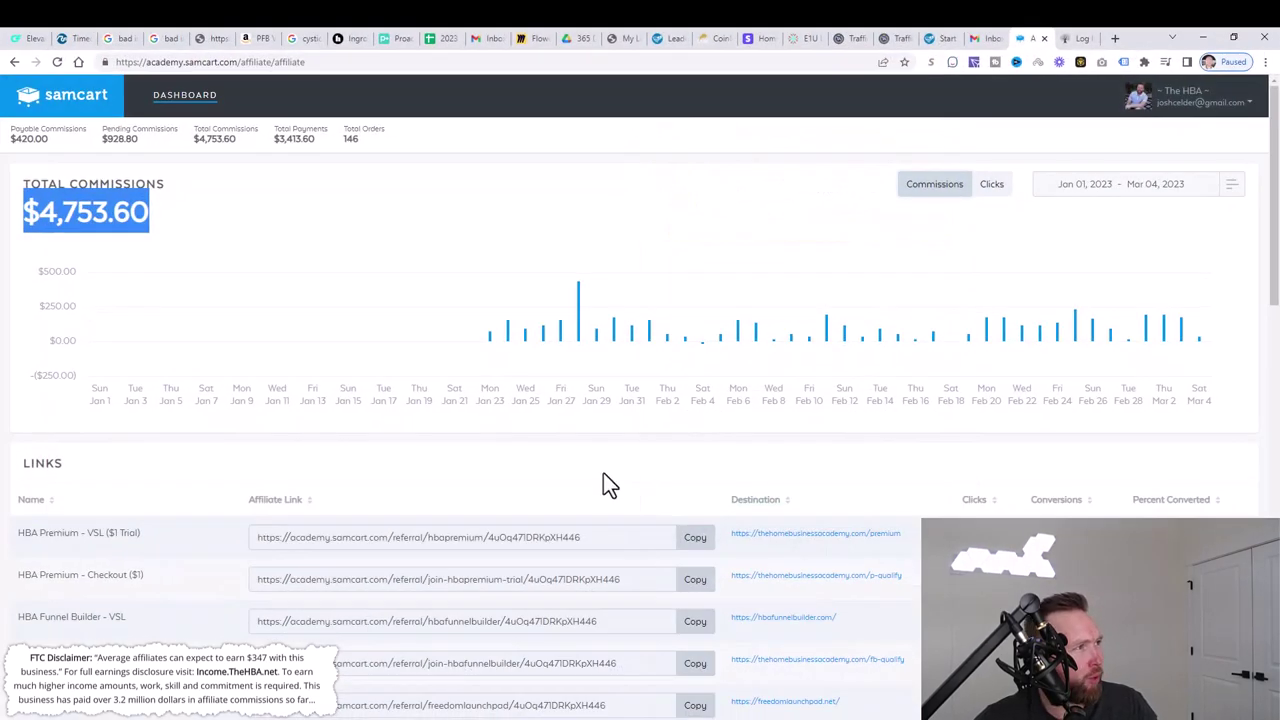
click(1070, 38)
click(694, 298)
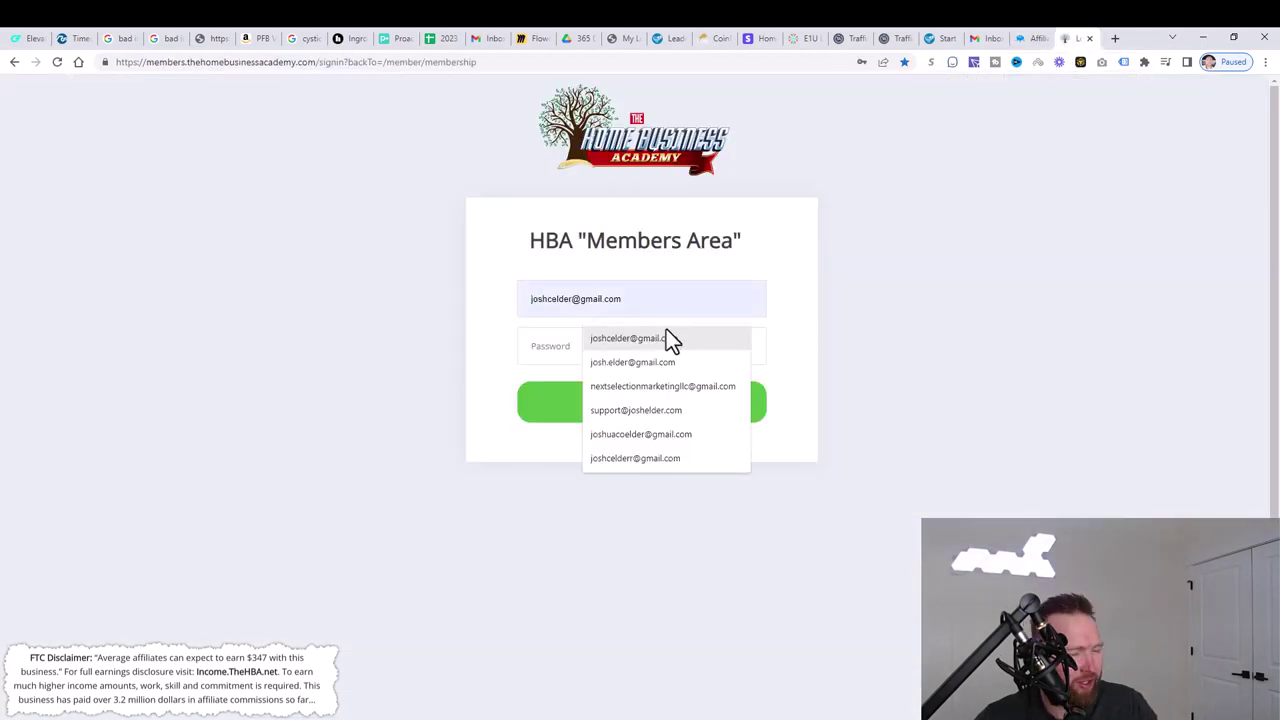
click(670, 338)
click(669, 345)
click(656, 382)
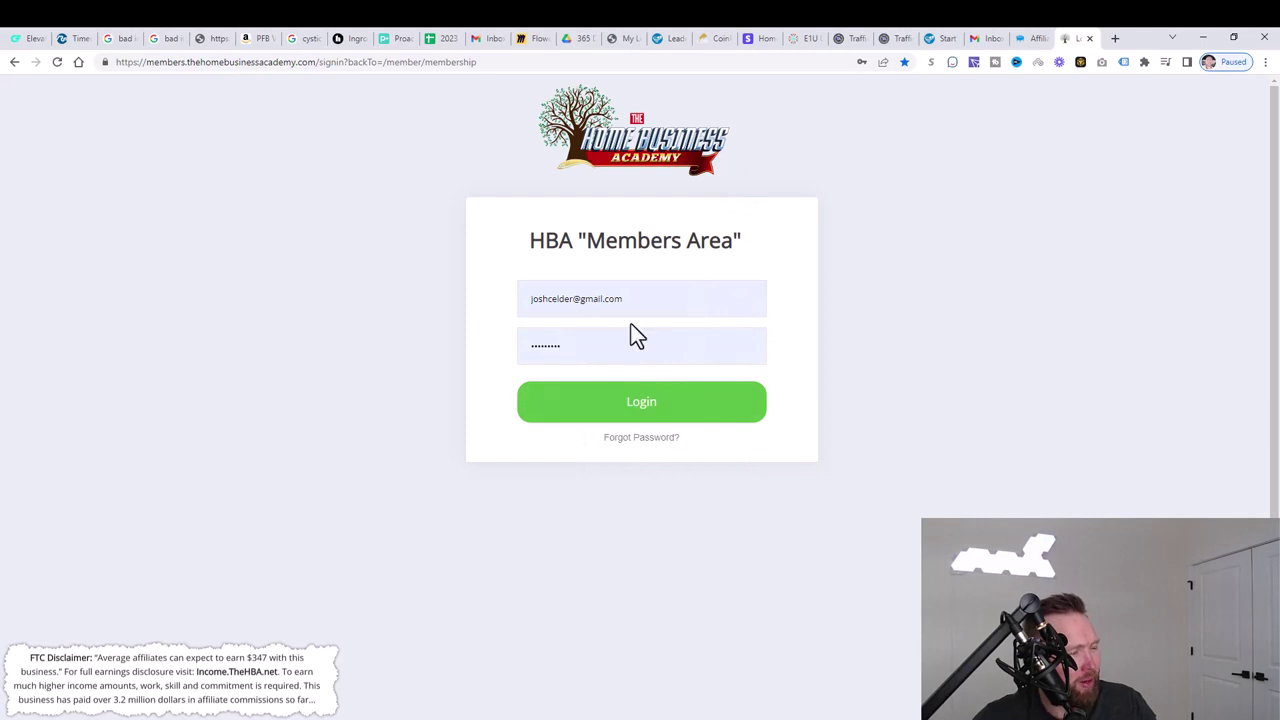
click(690, 413)
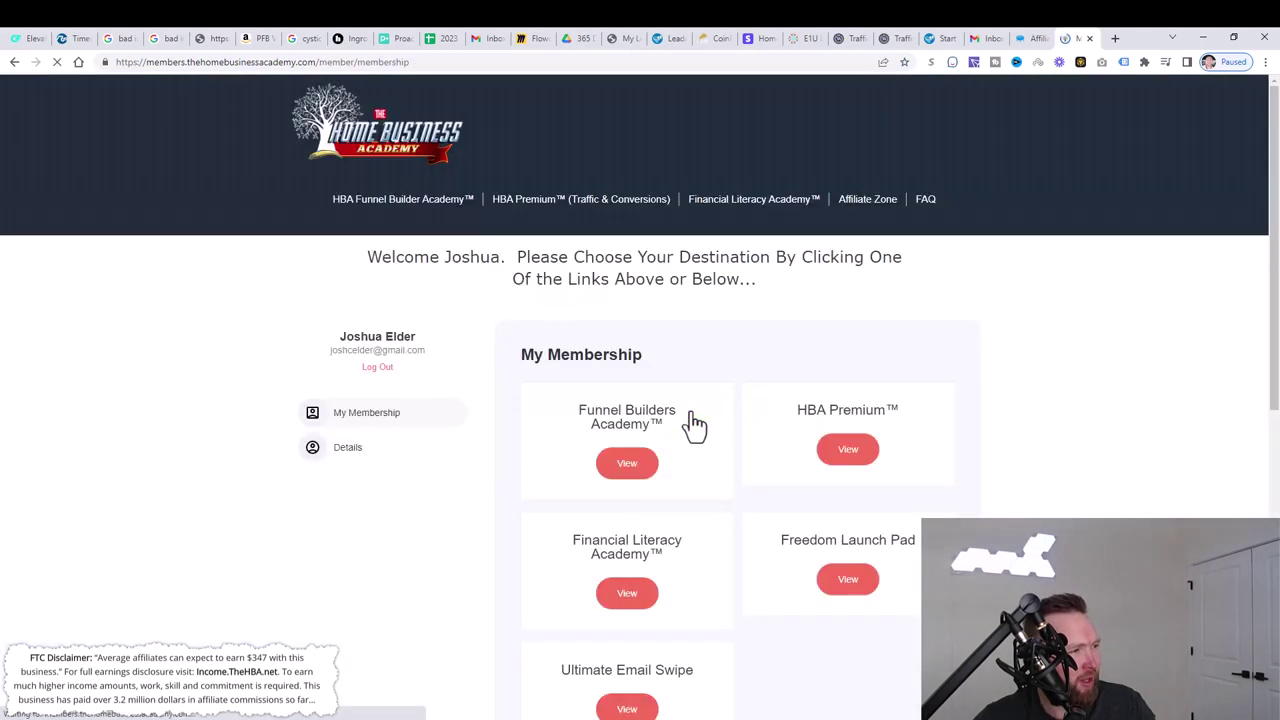
Step: Read through the Affiliate Zone quick-start page, then return to the SamCart affiliate dashboard
scroll(803, 450, down, 2)
scroll(803, 444, up, 2)
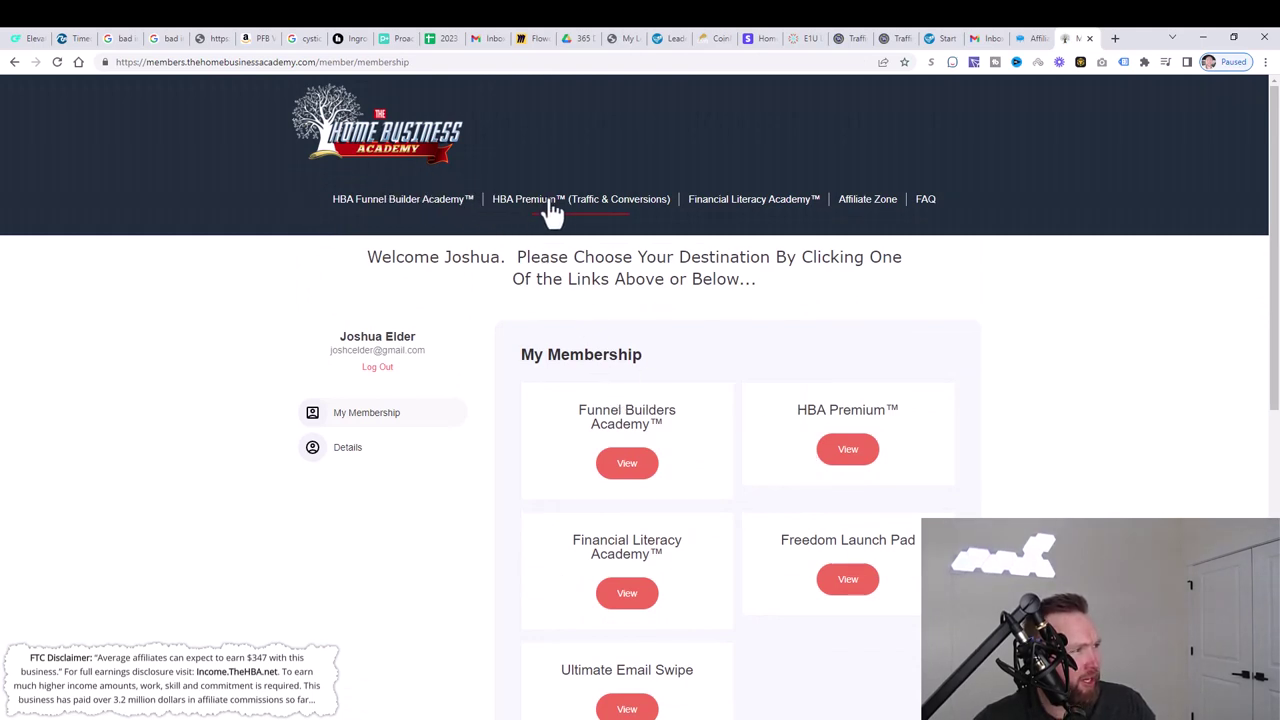
click(883, 210)
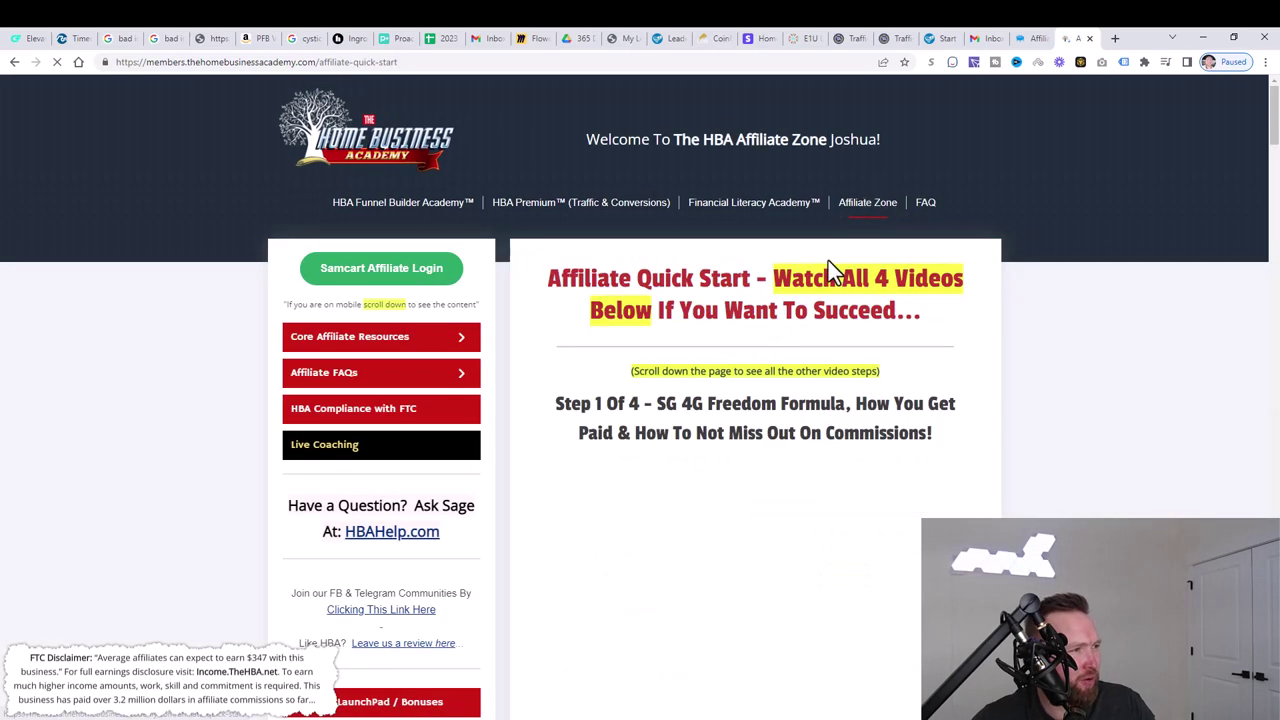
scroll(828, 260, down, 3)
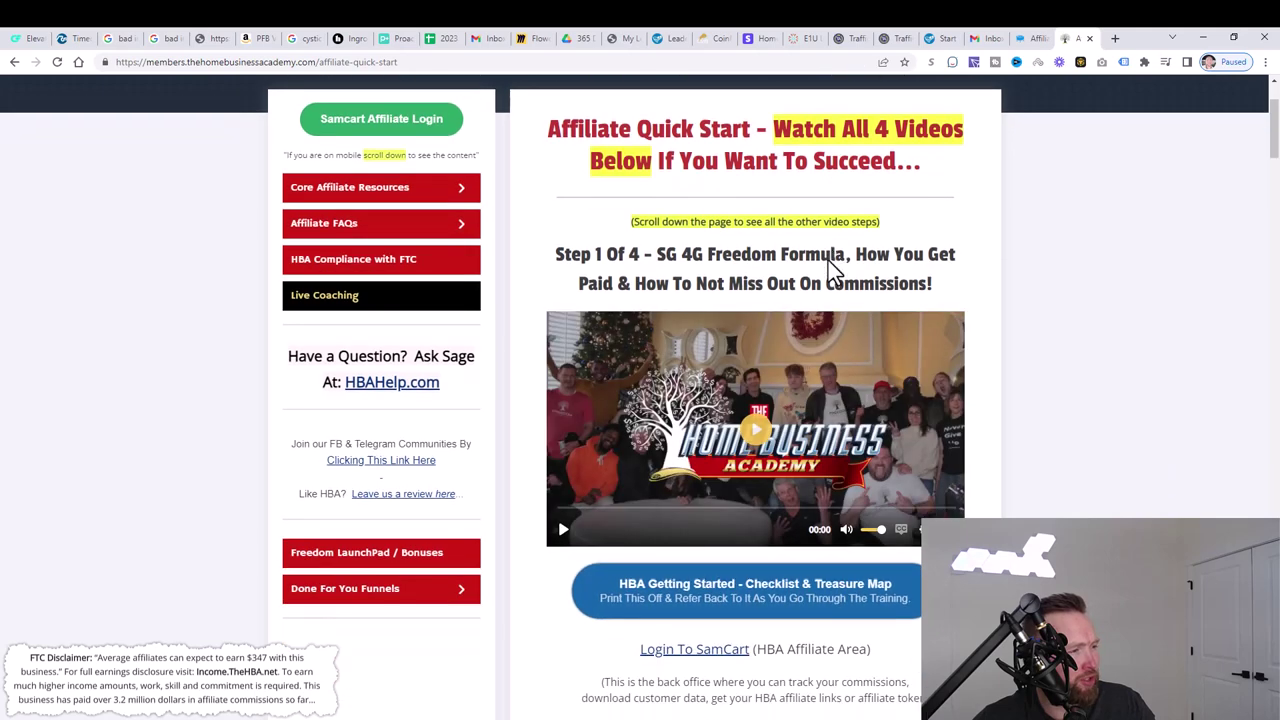
scroll(828, 259, down, 1)
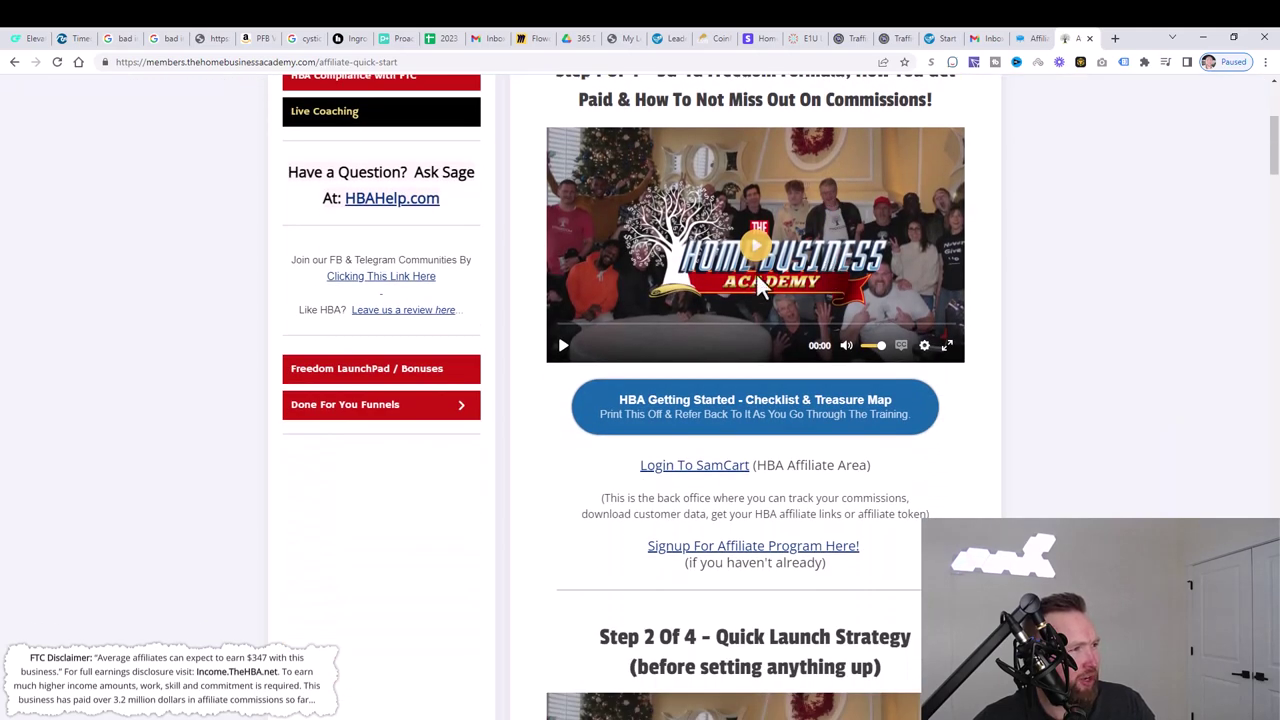
scroll(730, 258, down, 2)
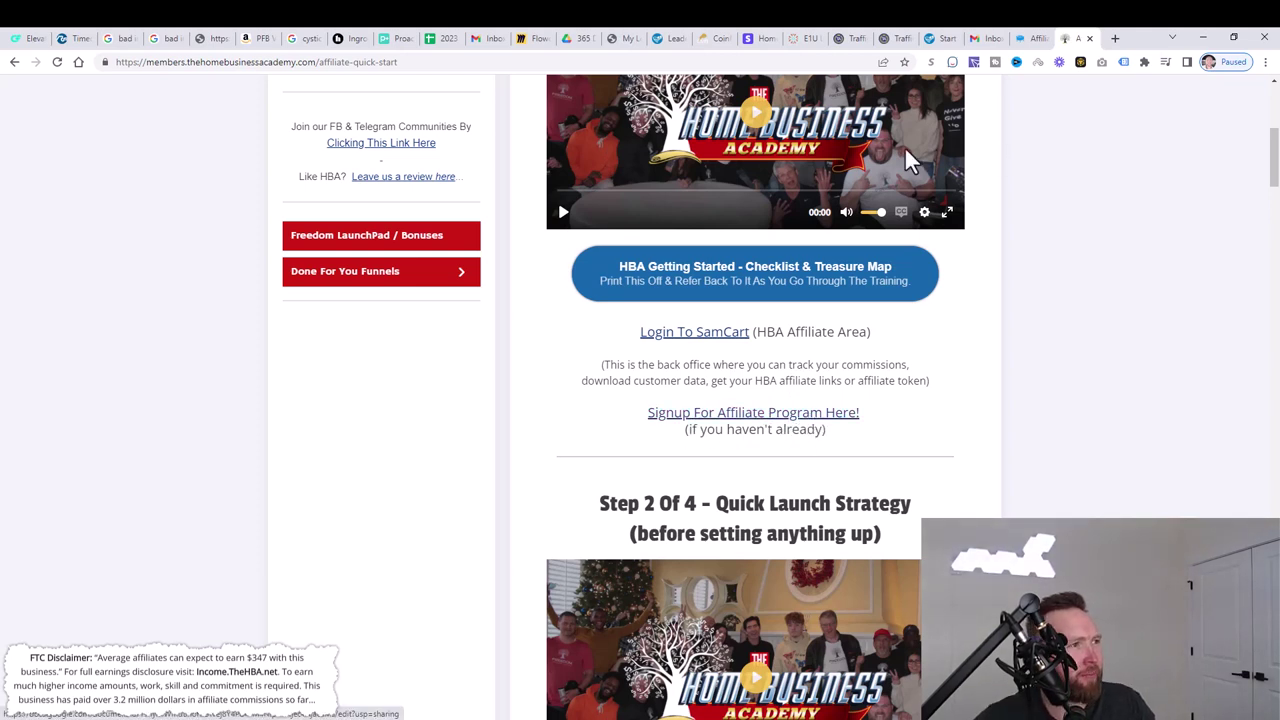
click(1024, 42)
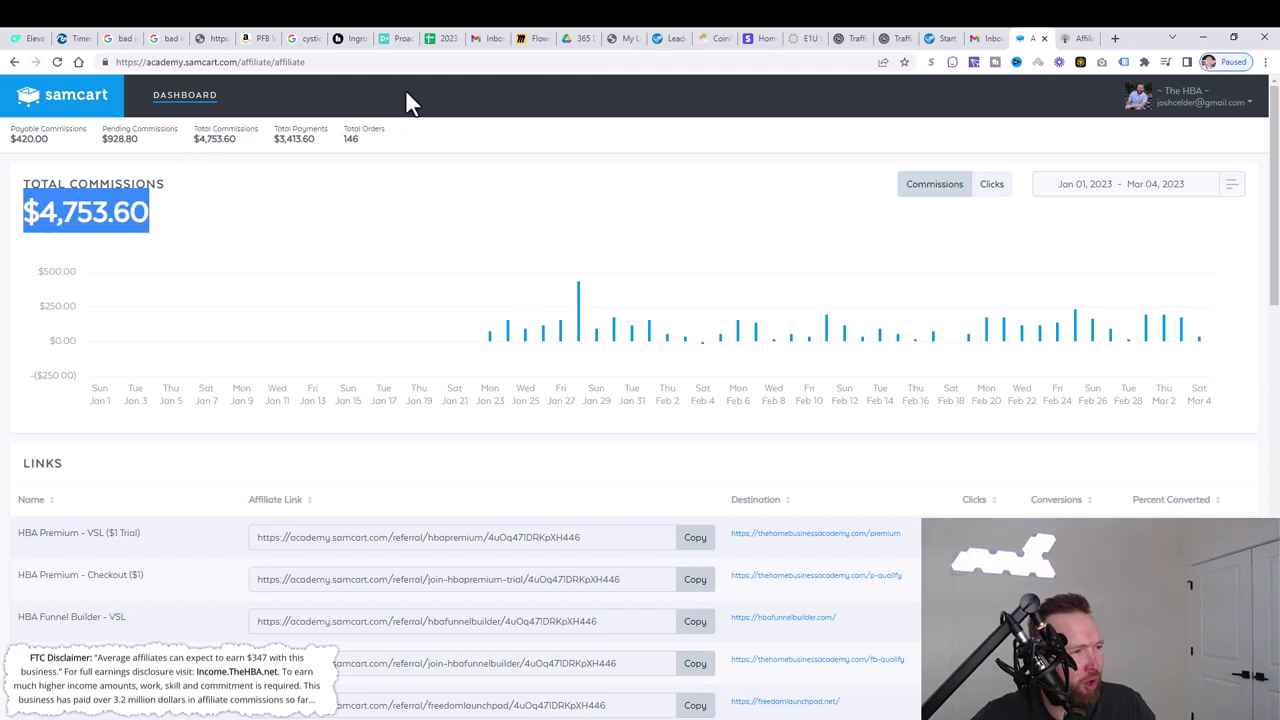
Step: Copy the All In One $25 Business affiliate link and test it in a new tab
scroll(543, 205, down, 3)
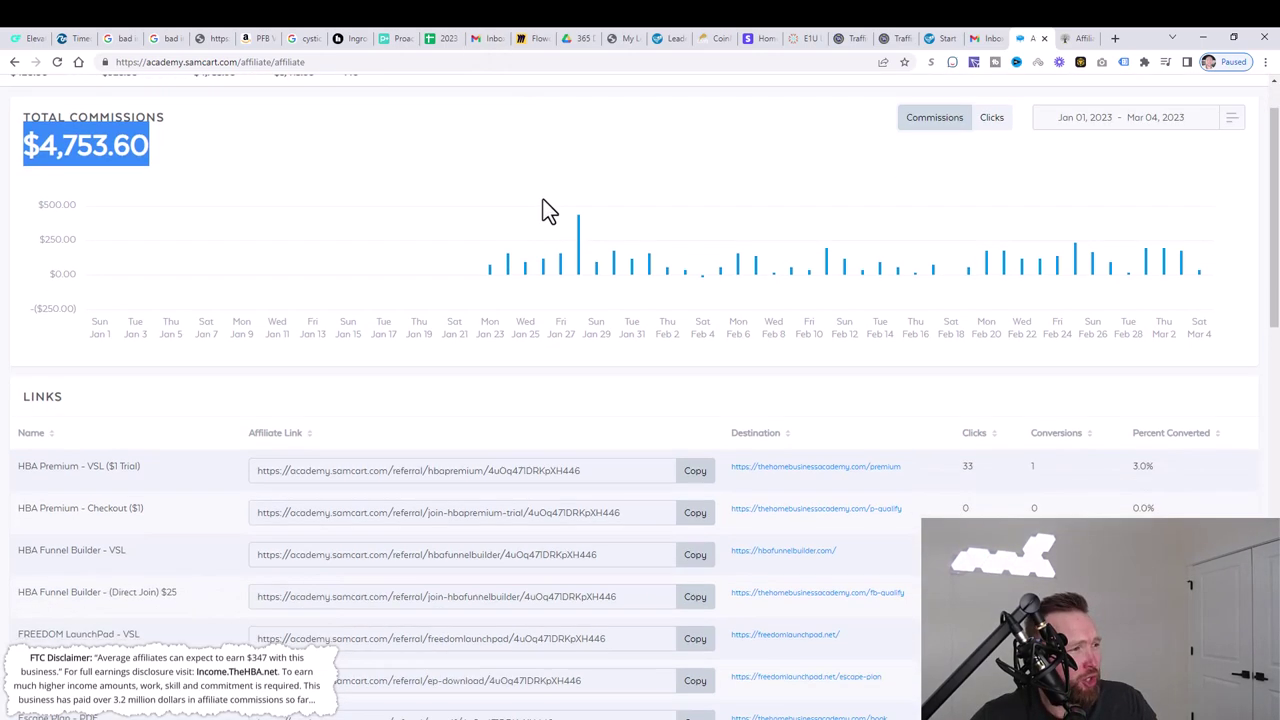
scroll(540, 215, down, 1)
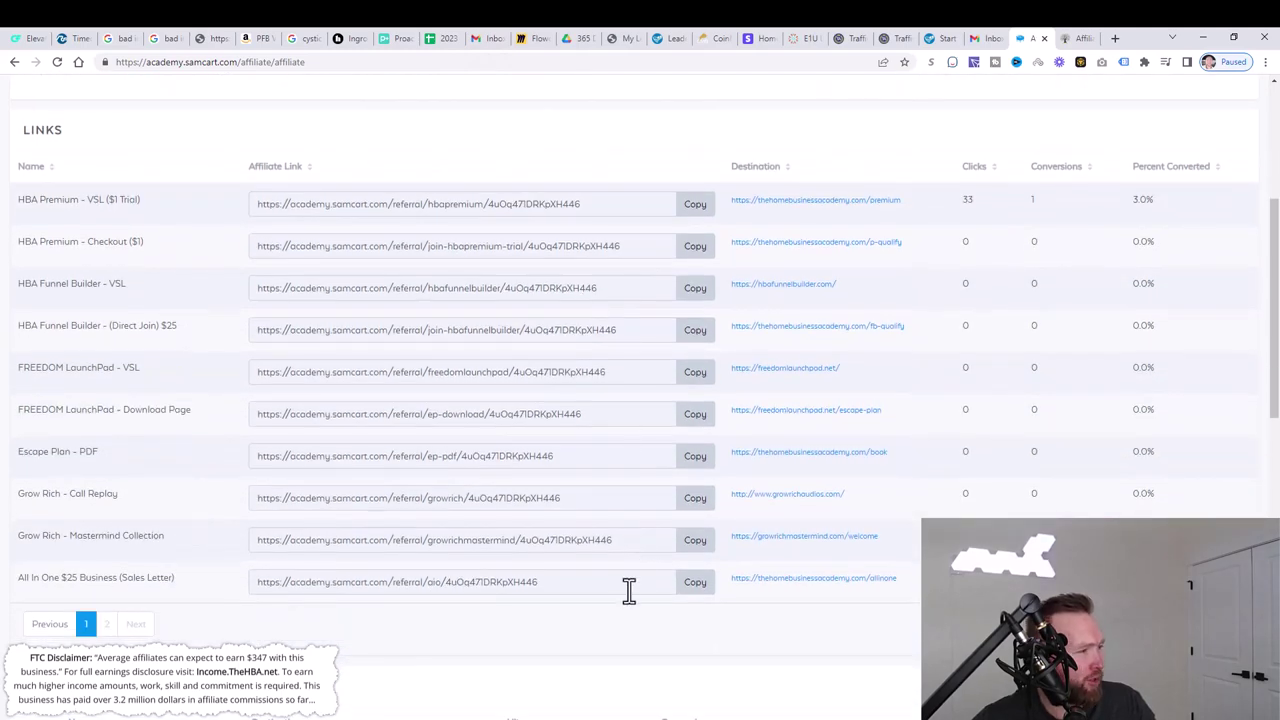
drag(582, 586, 240, 597)
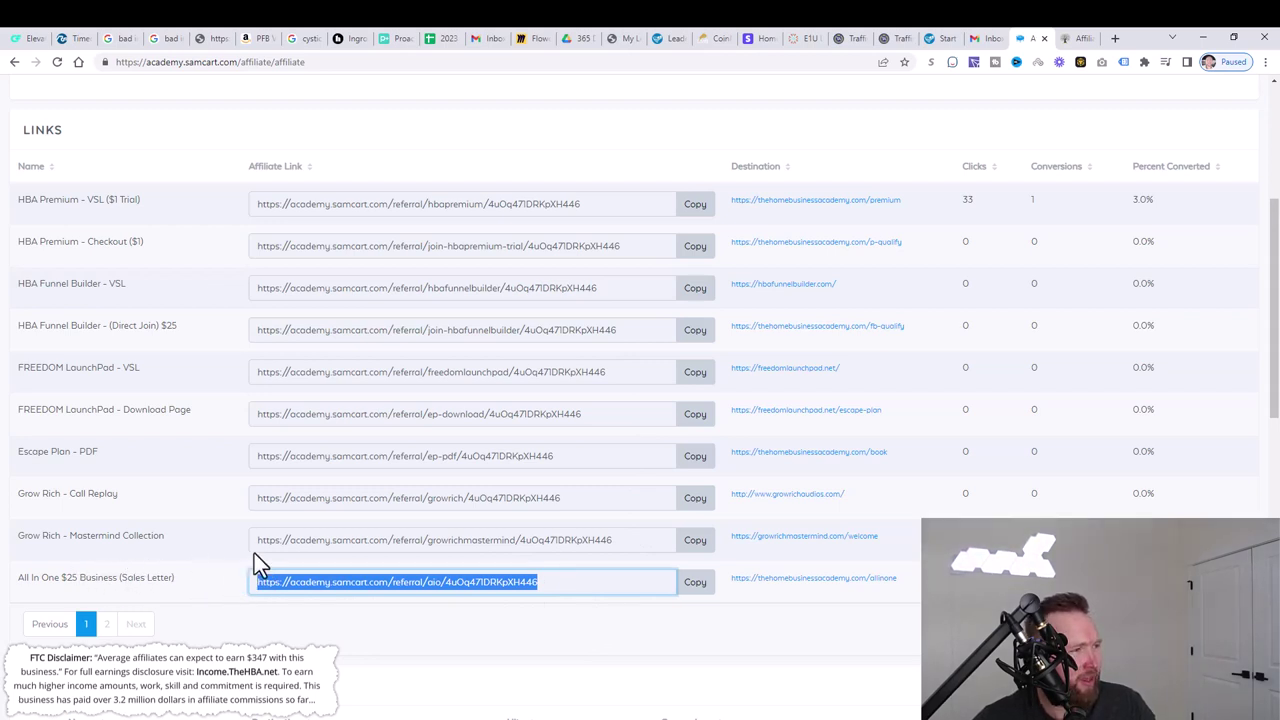
click(679, 588)
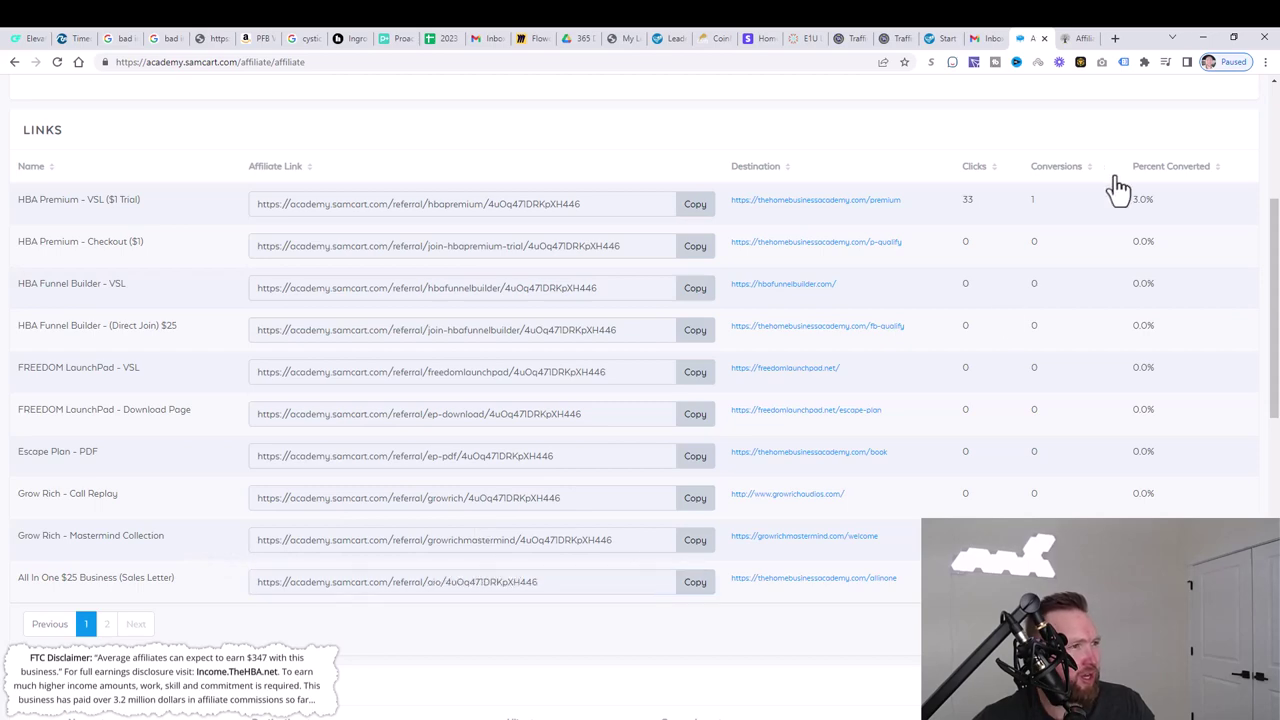
click(1118, 38)
key(ctrl+v)
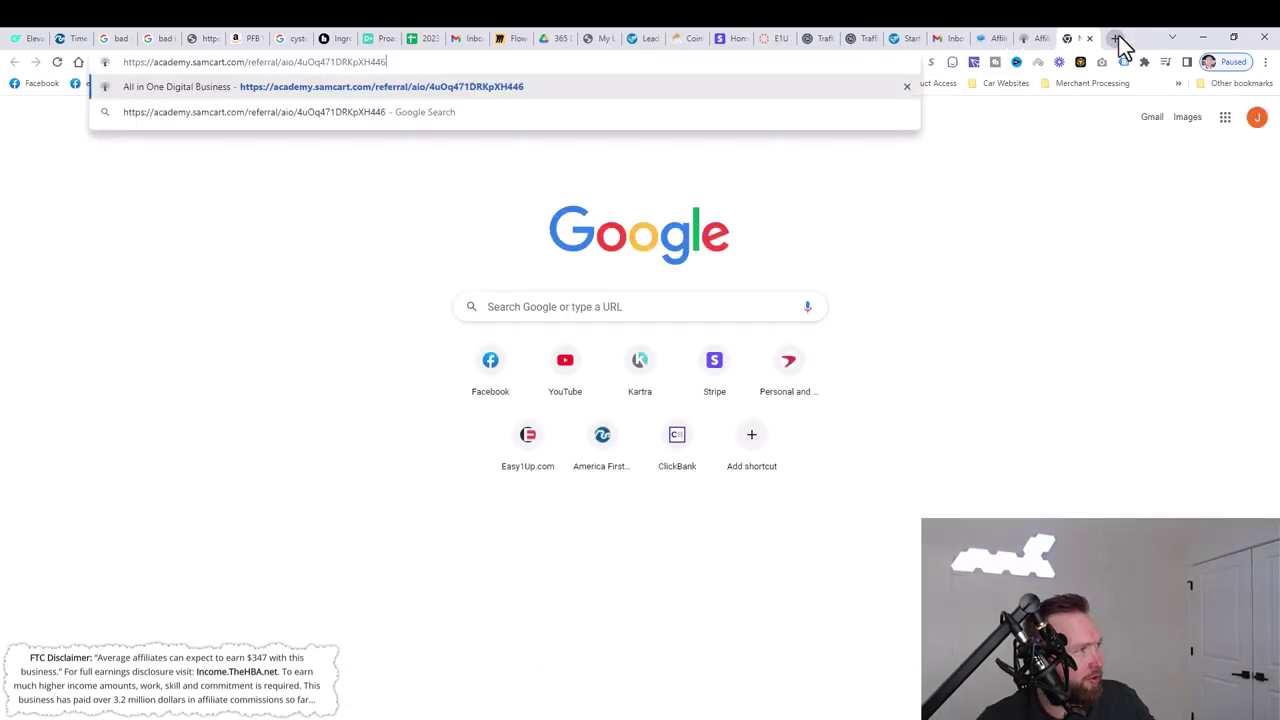
key(Return)
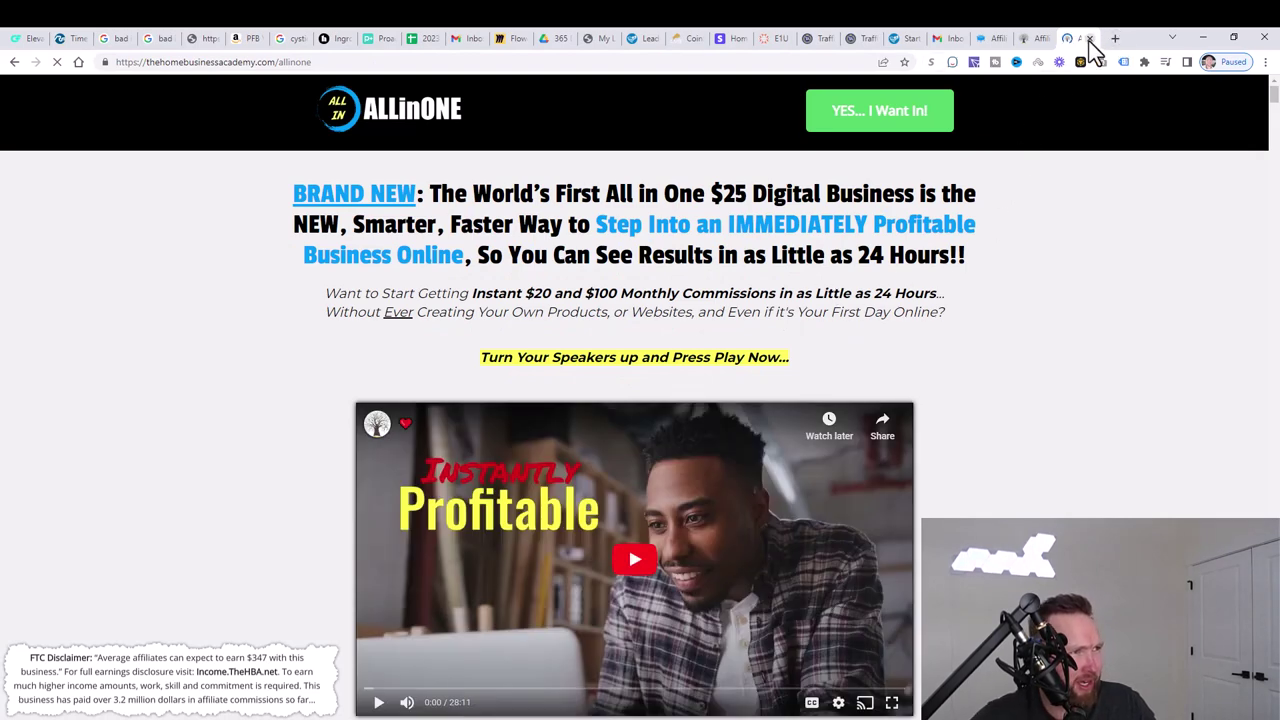
click(1089, 39)
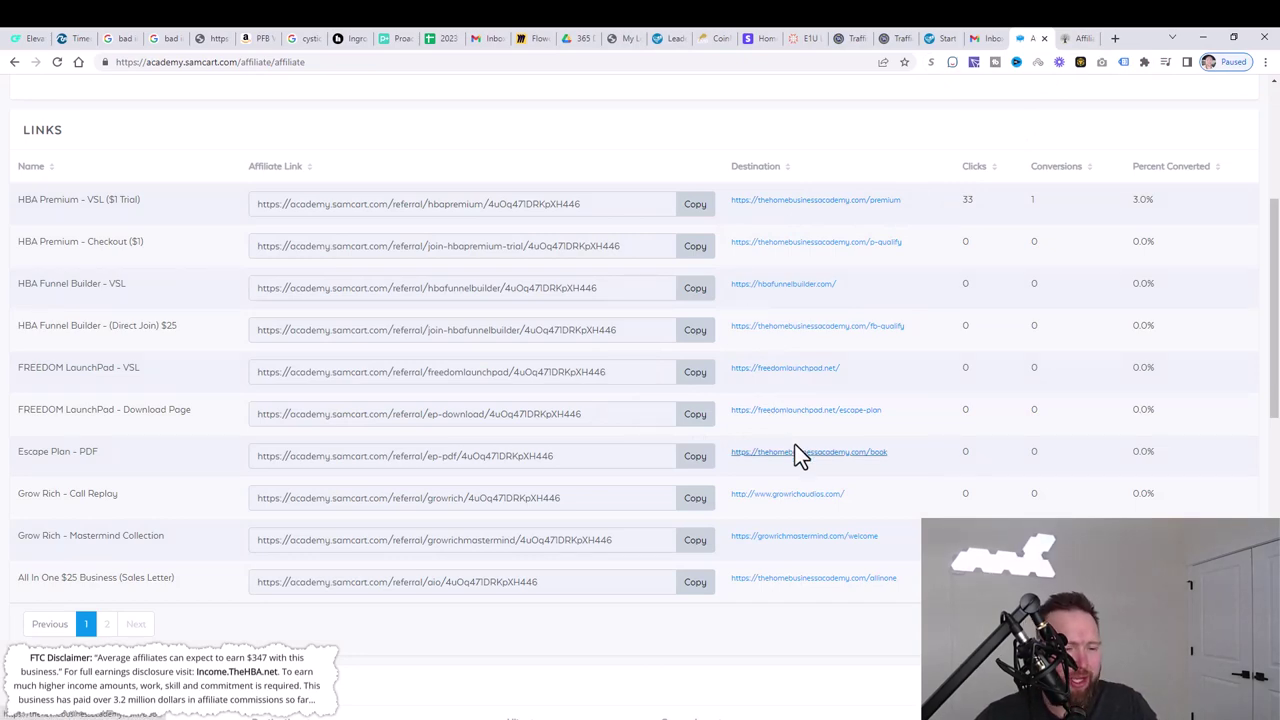
Step: Sort the affiliate links table by Clicks and return to the SamCart checkout window
scroll(800, 455, up, 2)
scroll(797, 457, down, 2)
double_click(455, 582)
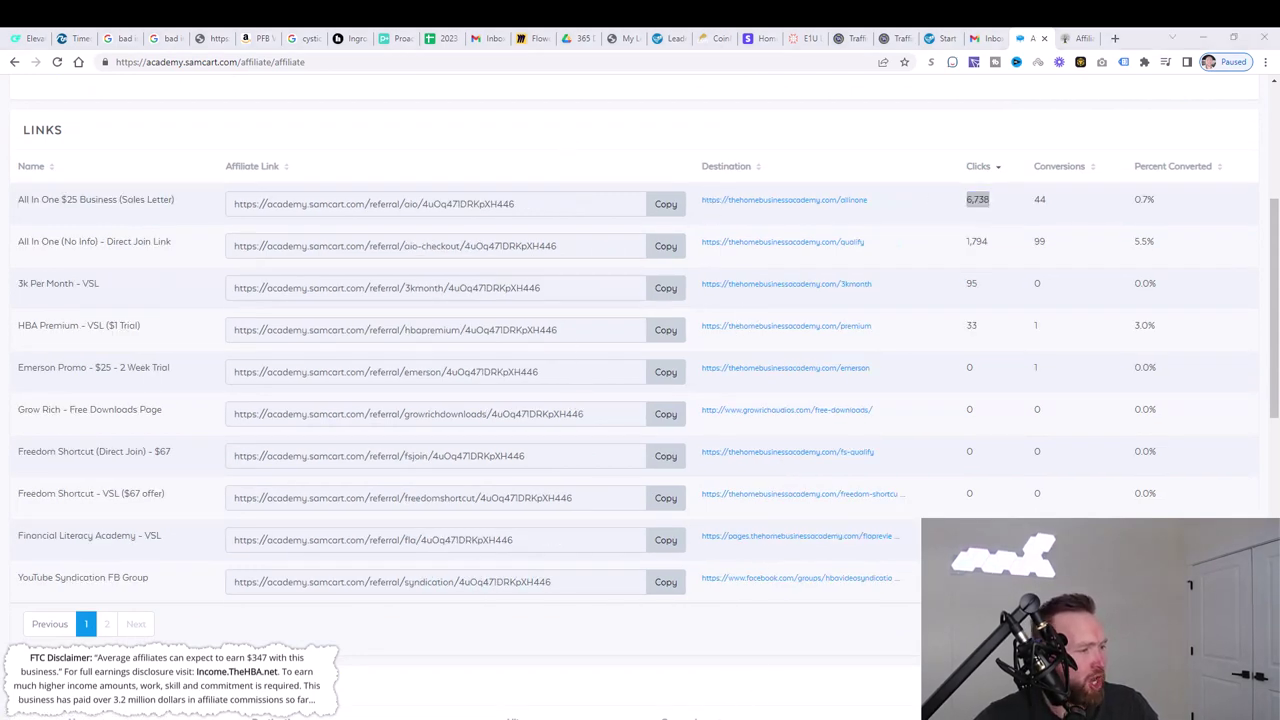
key(alt+Tab)
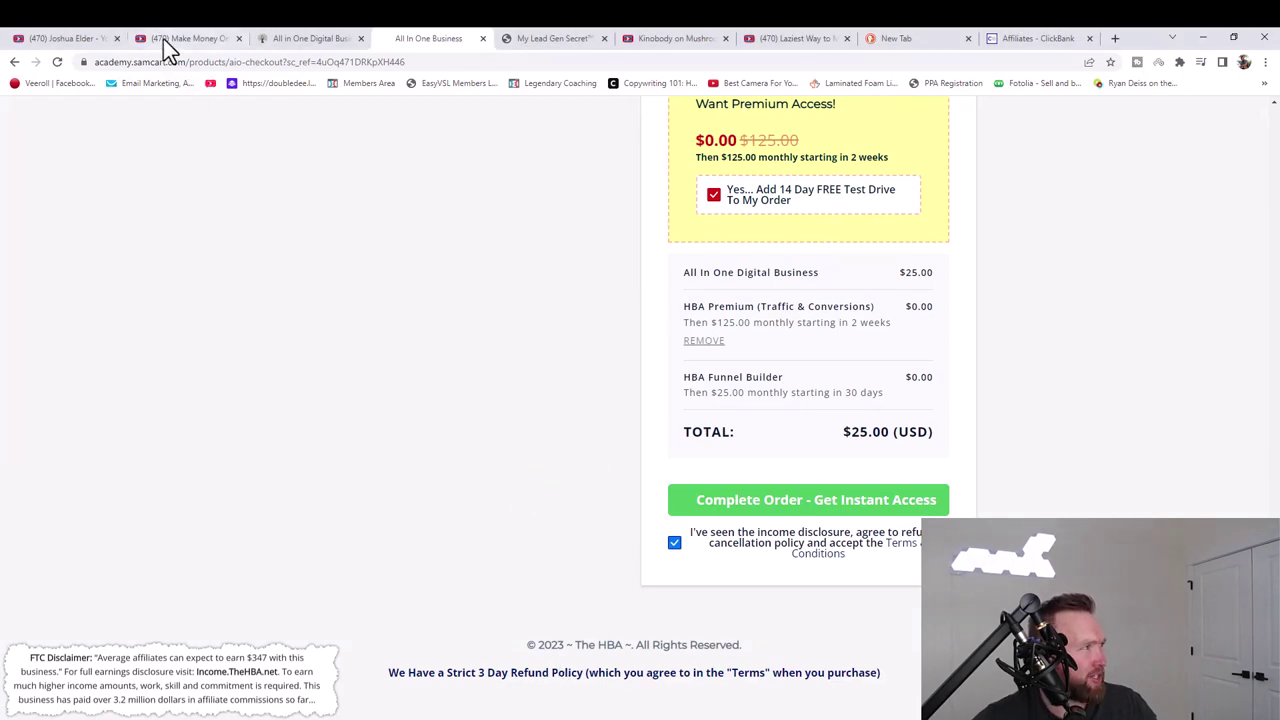
Step: From the Make Money Online video description, follow the Step 2 My Lead Gen Secret link
click(162, 38)
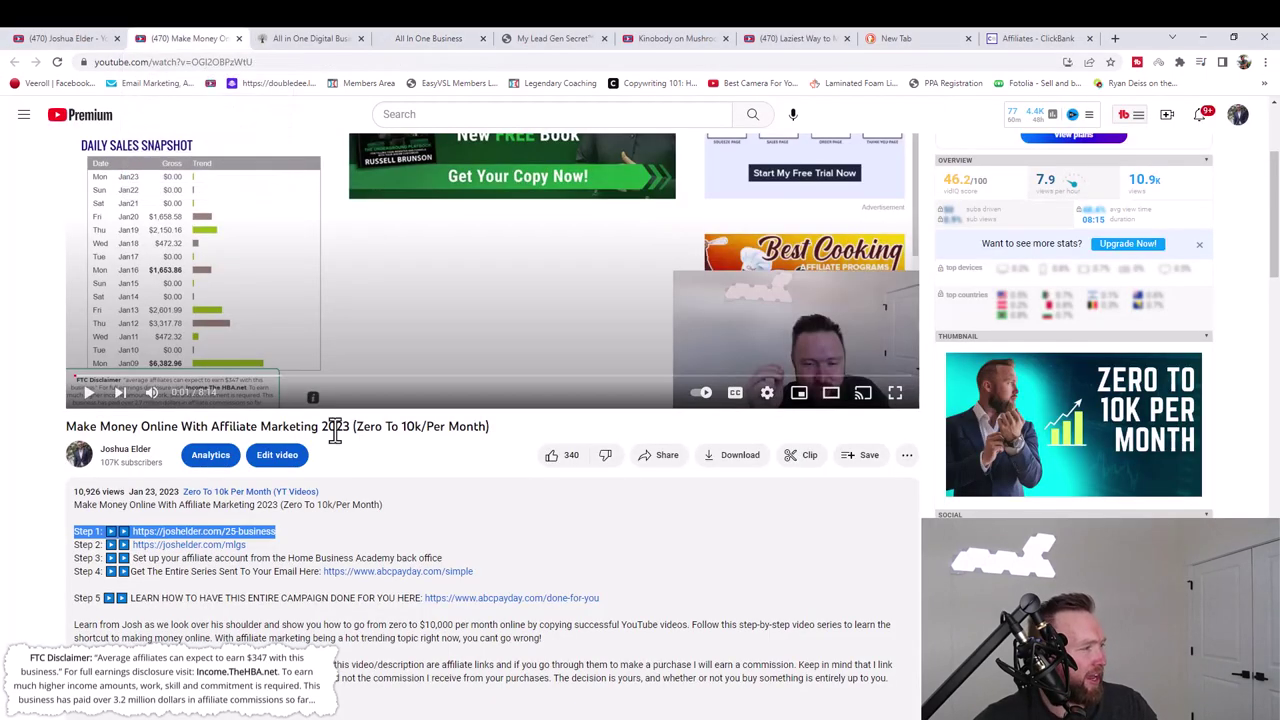
drag(283, 552, 131, 545)
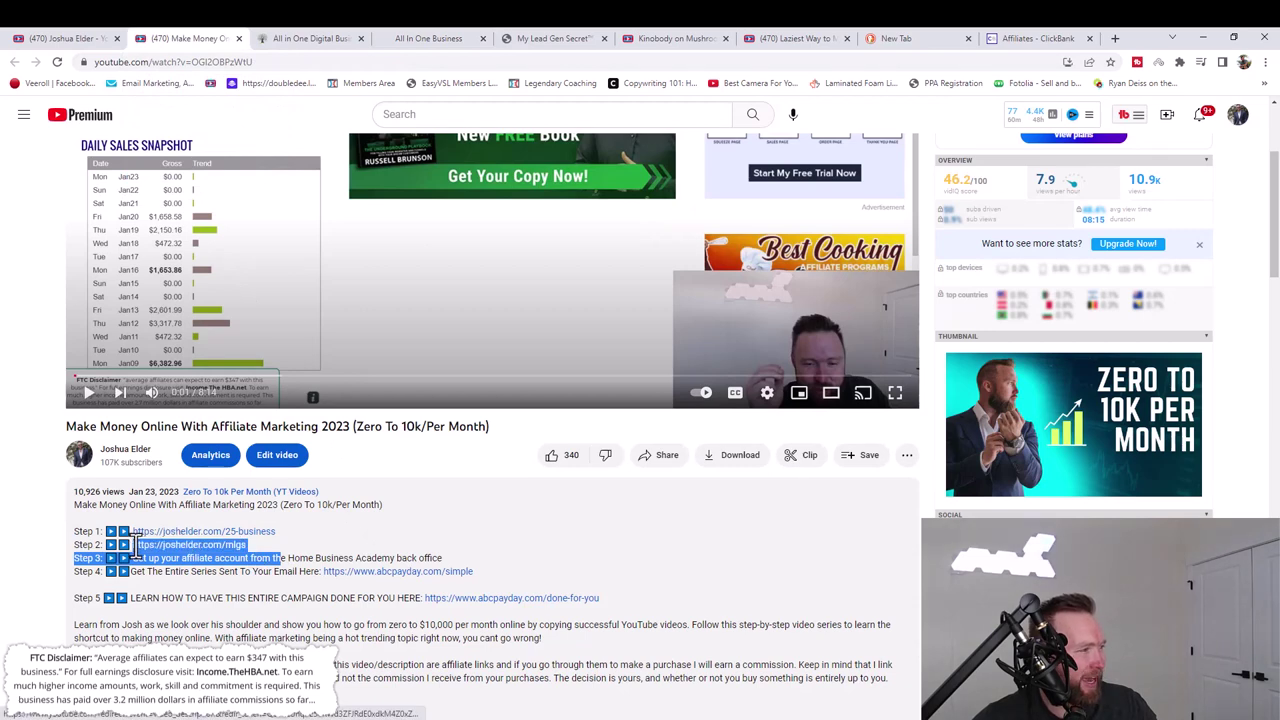
click(213, 548)
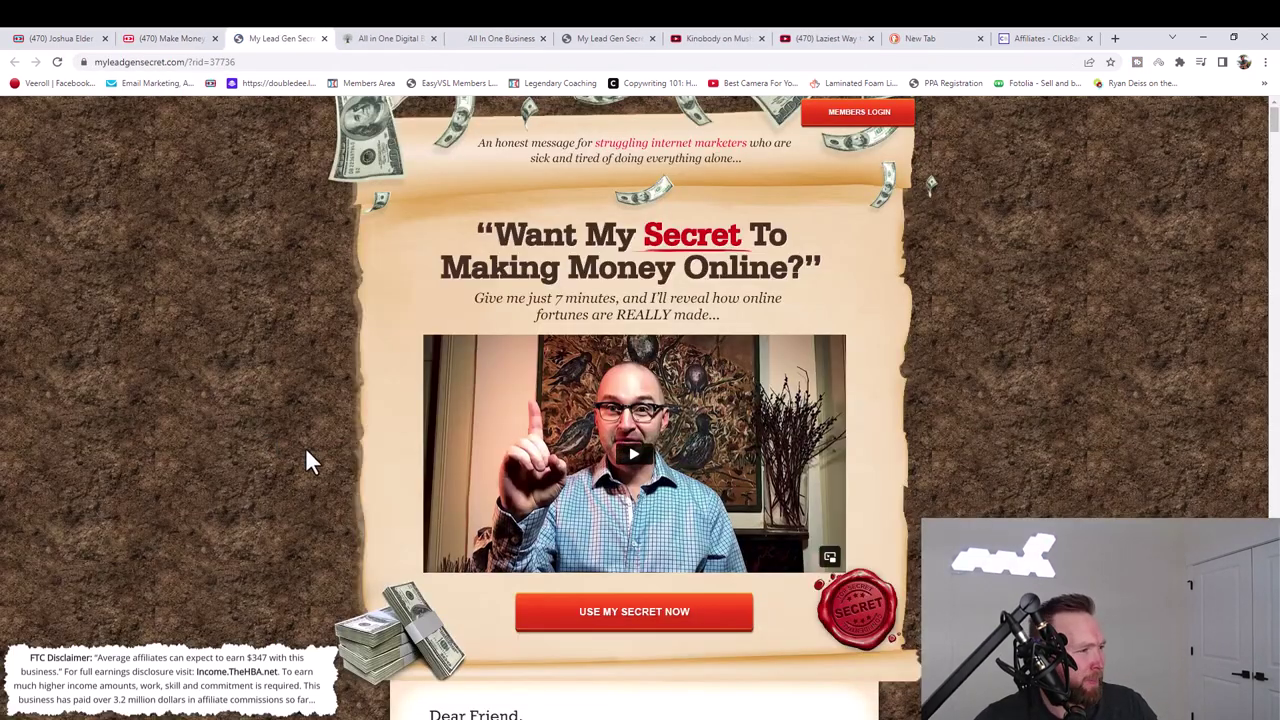
click(699, 620)
click(612, 355)
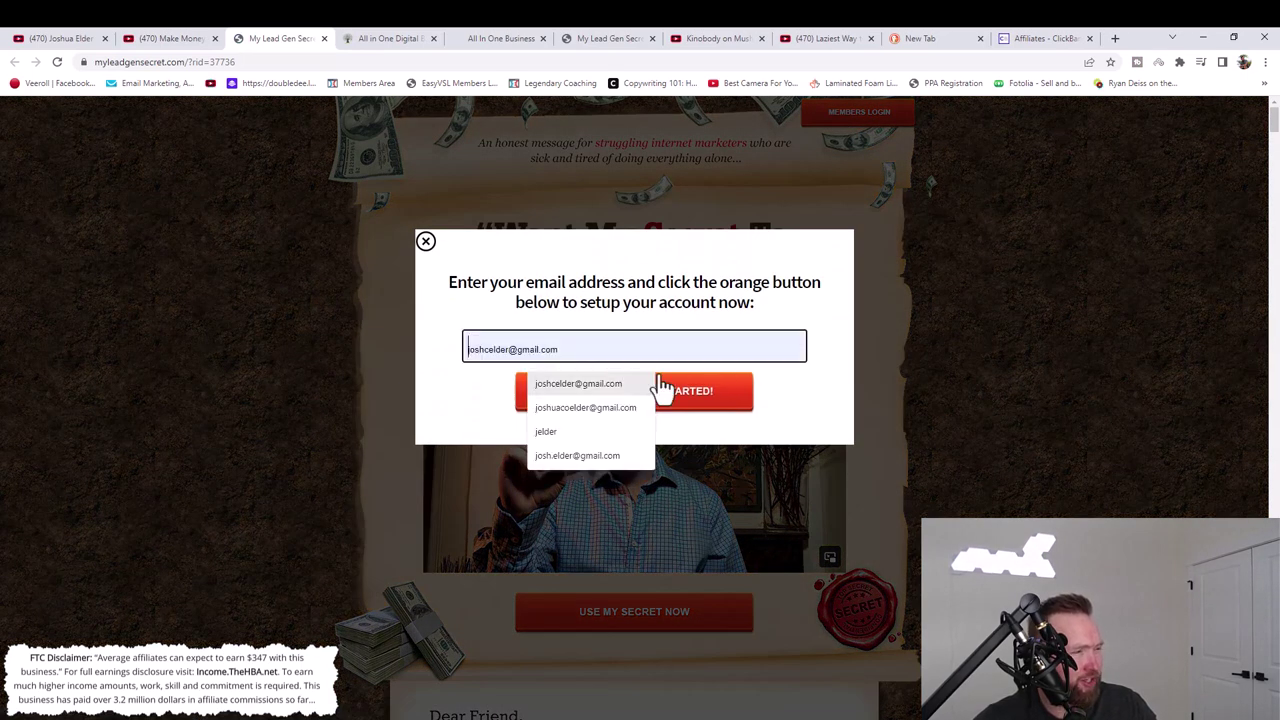
click(425, 242)
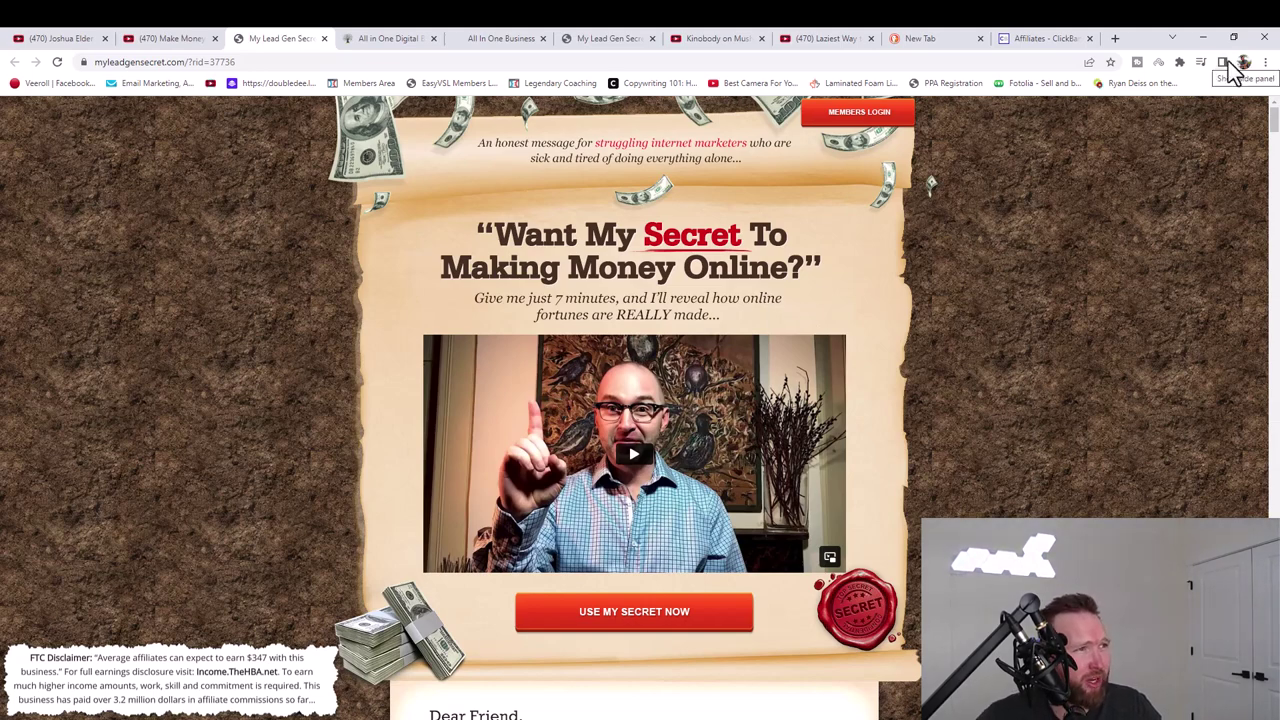
Step: Go to myleadgensecret.com in a new tab and log in through Members Login
click(1202, 37)
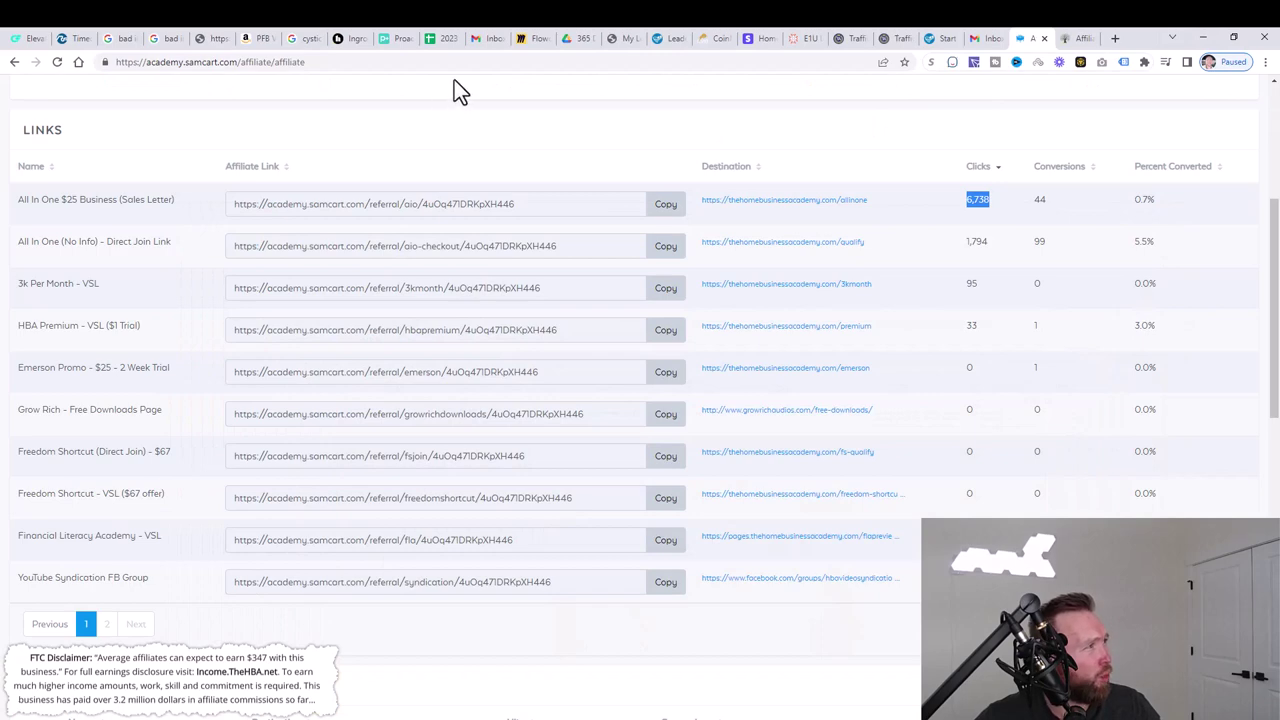
click(1114, 39)
text(my)
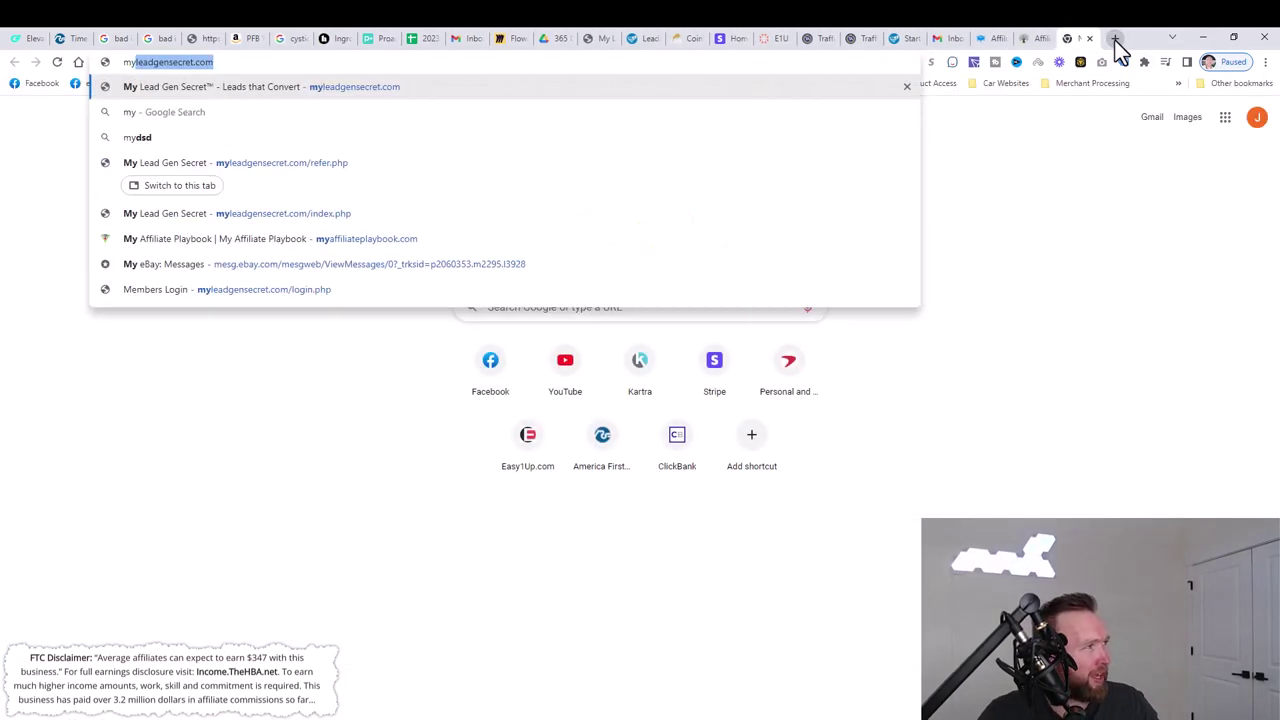
key(Return)
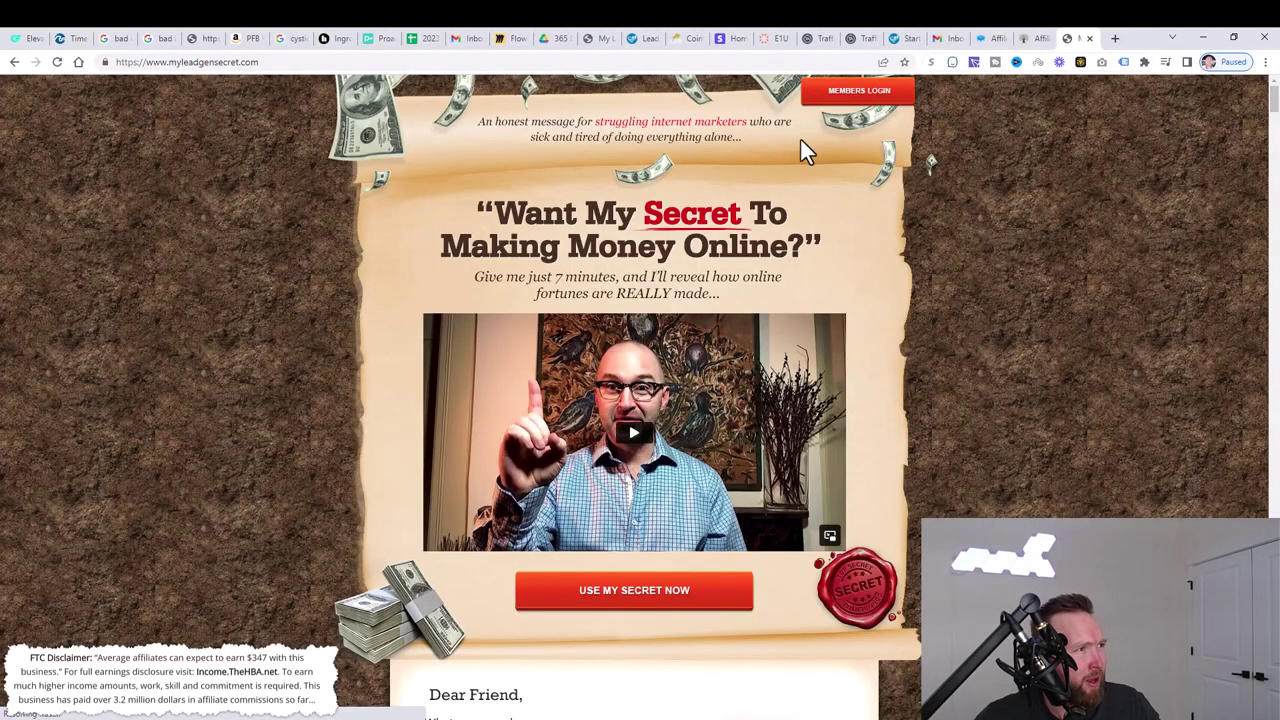
click(829, 100)
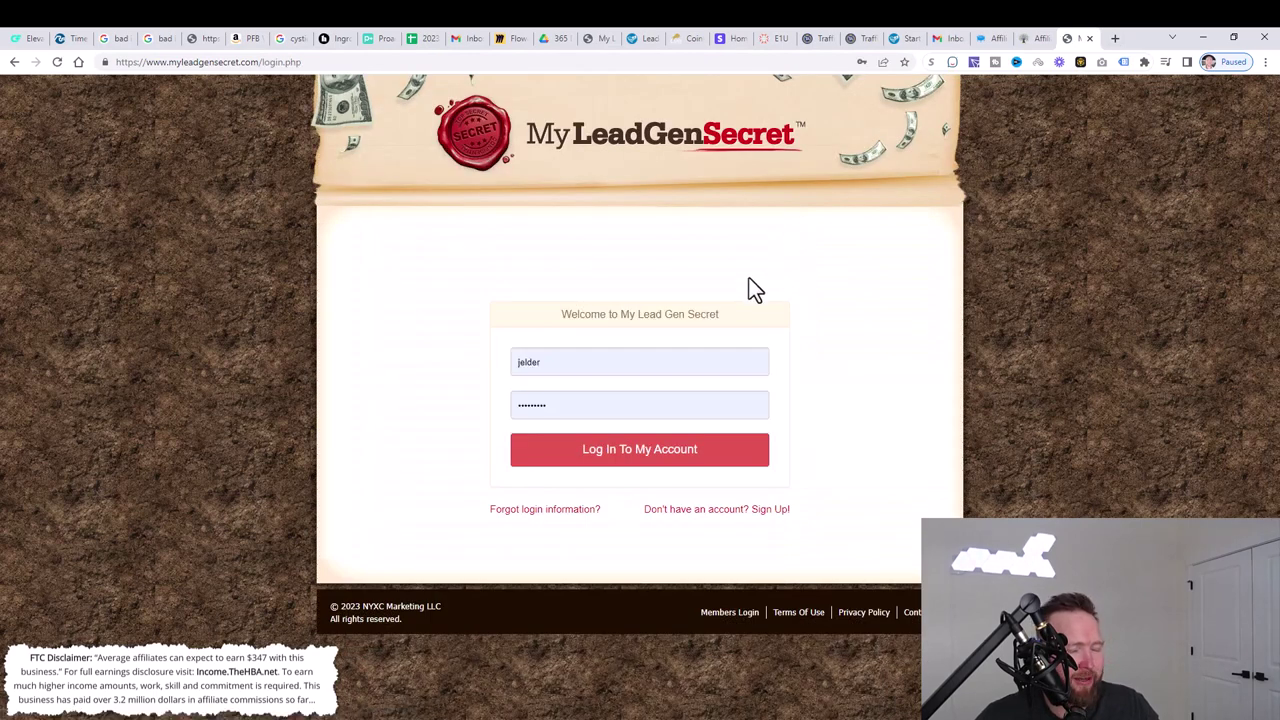
click(626, 458)
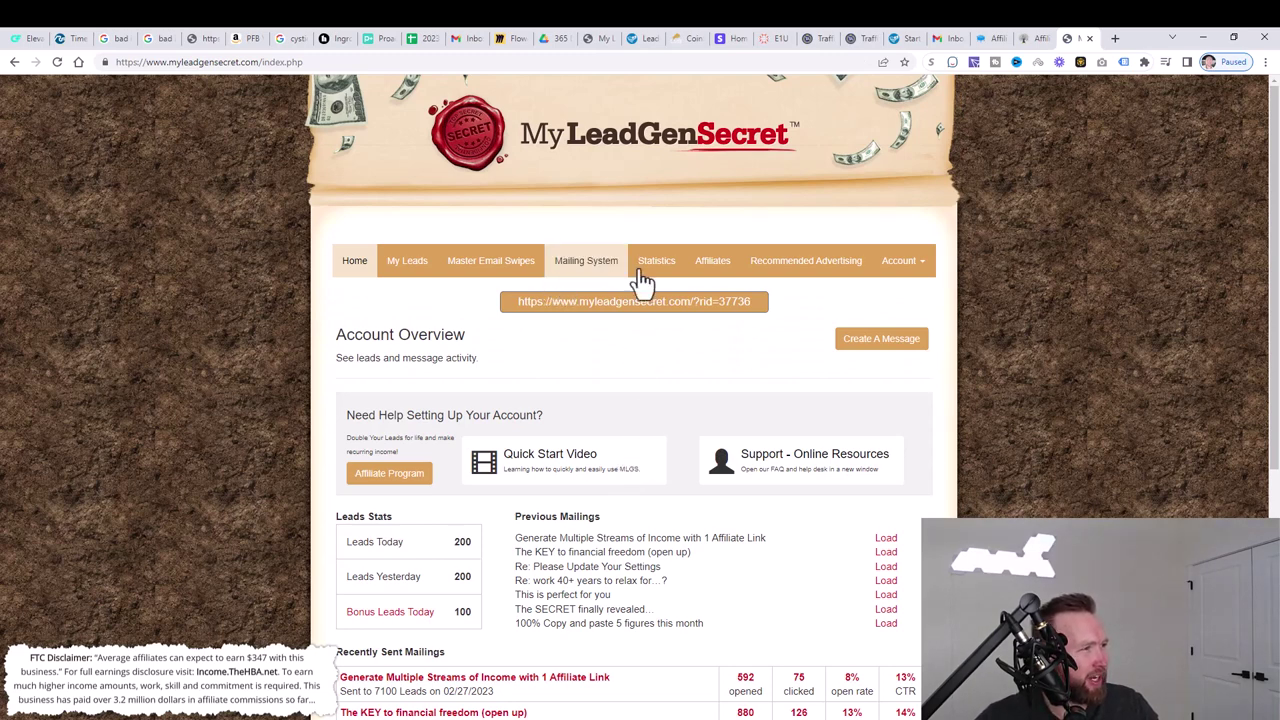
Step: Start a new mailing with Create A Message from the My Lead Gen Secret dashboard
click(858, 352)
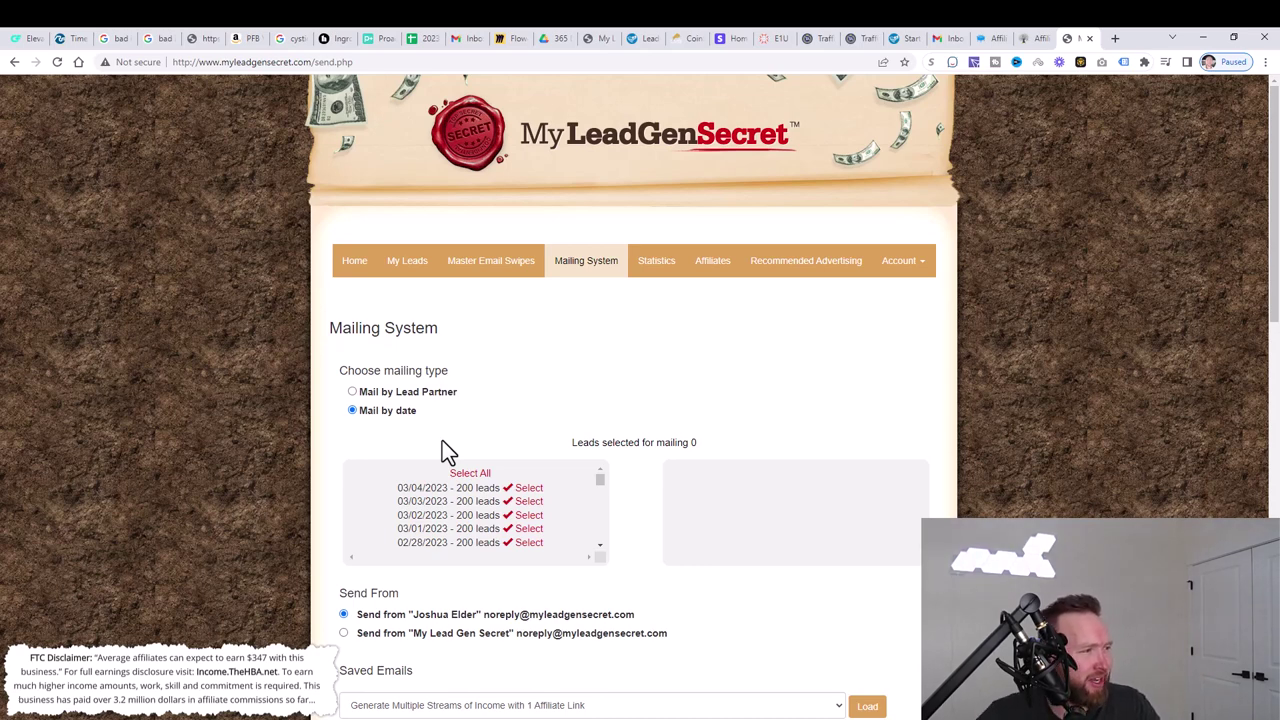
Step: Select All dated 200-lead batches so 8100 leads are queued for mailing
click(470, 473)
scroll(572, 400, down, 3)
scroll(501, 554, down, 4)
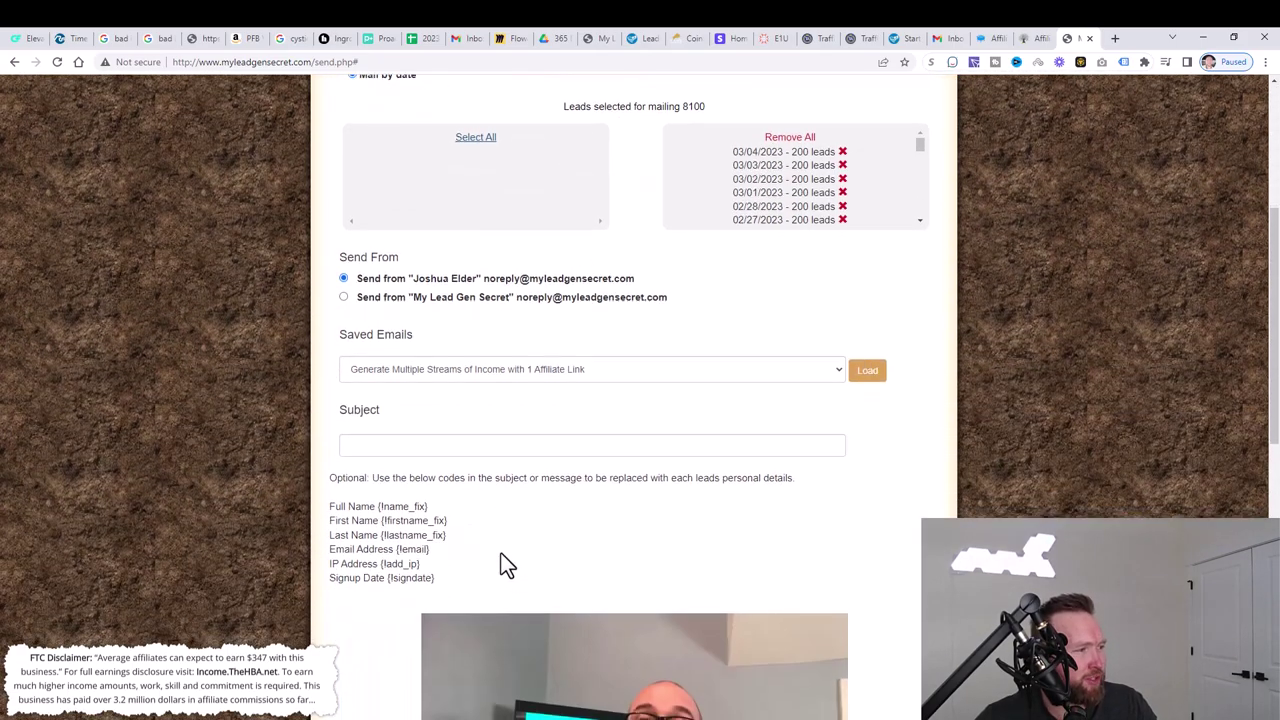
scroll(501, 554, up, 4)
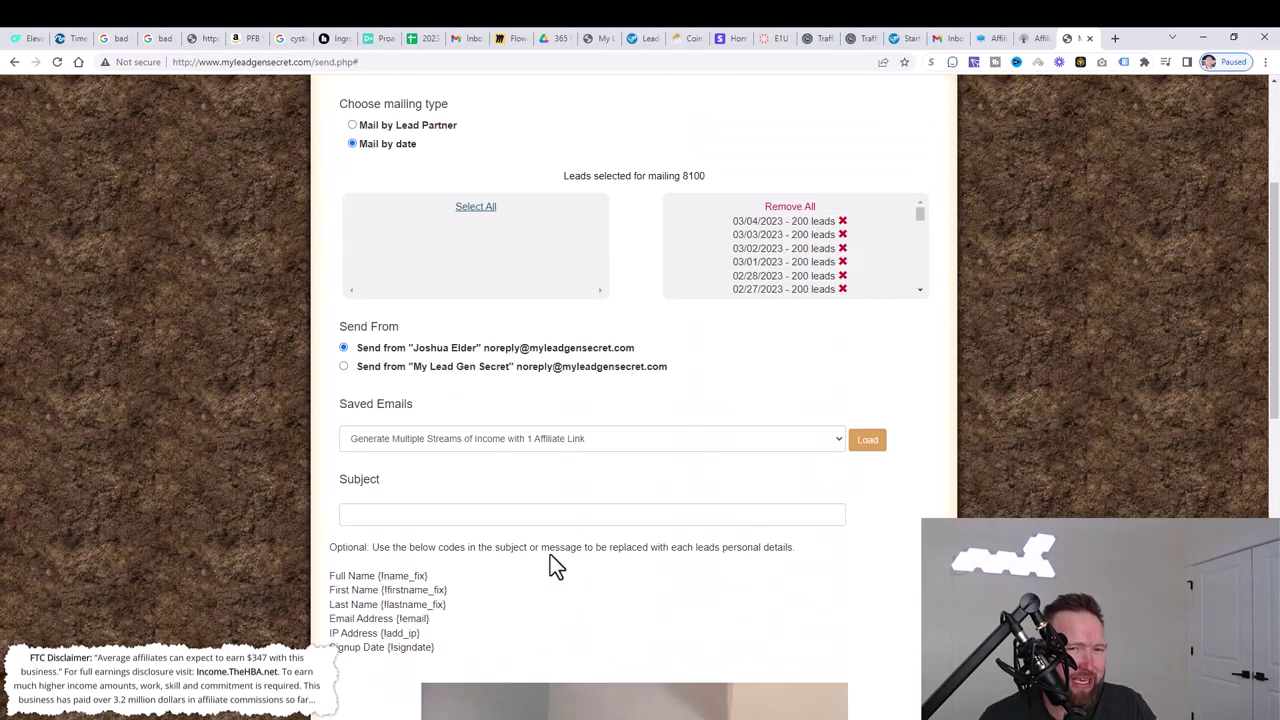
Step: Check the SamCart affiliate links list, then come back to the mailing page
click(985, 38)
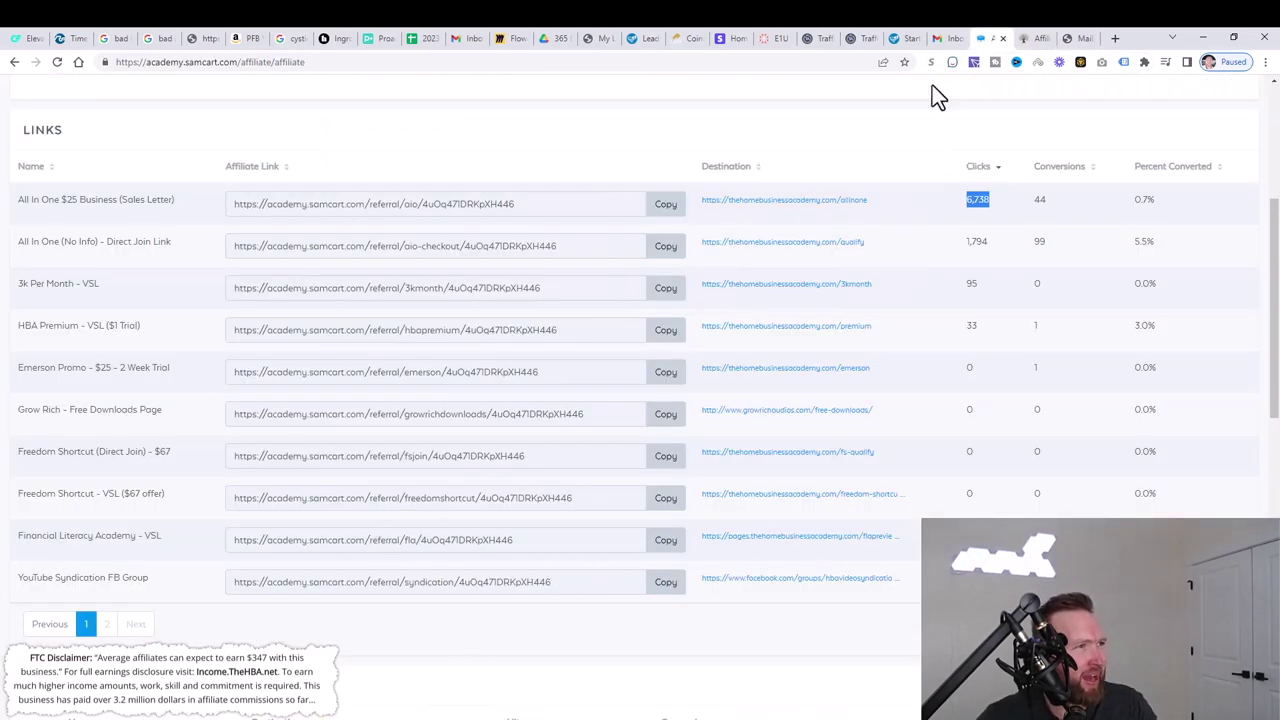
click(1074, 39)
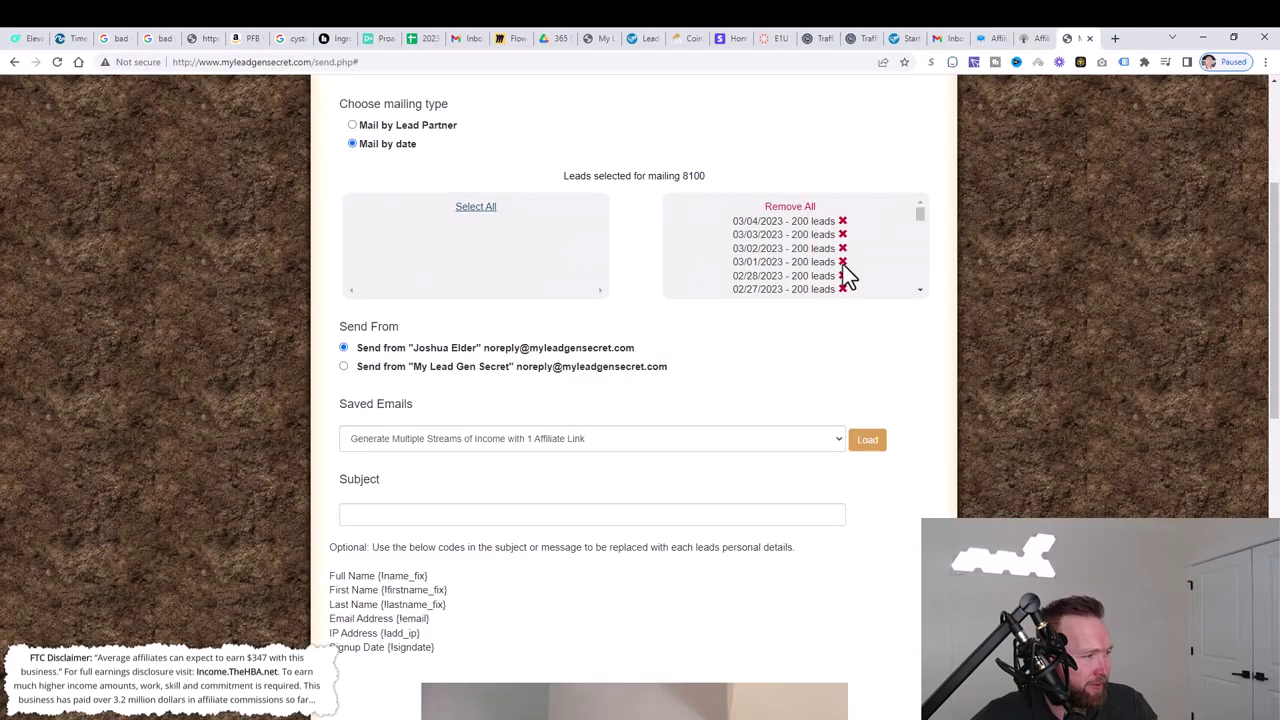
scroll(800, 360, down, 1)
scroll(801, 354, up, 4)
scroll(801, 354, down, 2)
scroll(806, 366, up, 1)
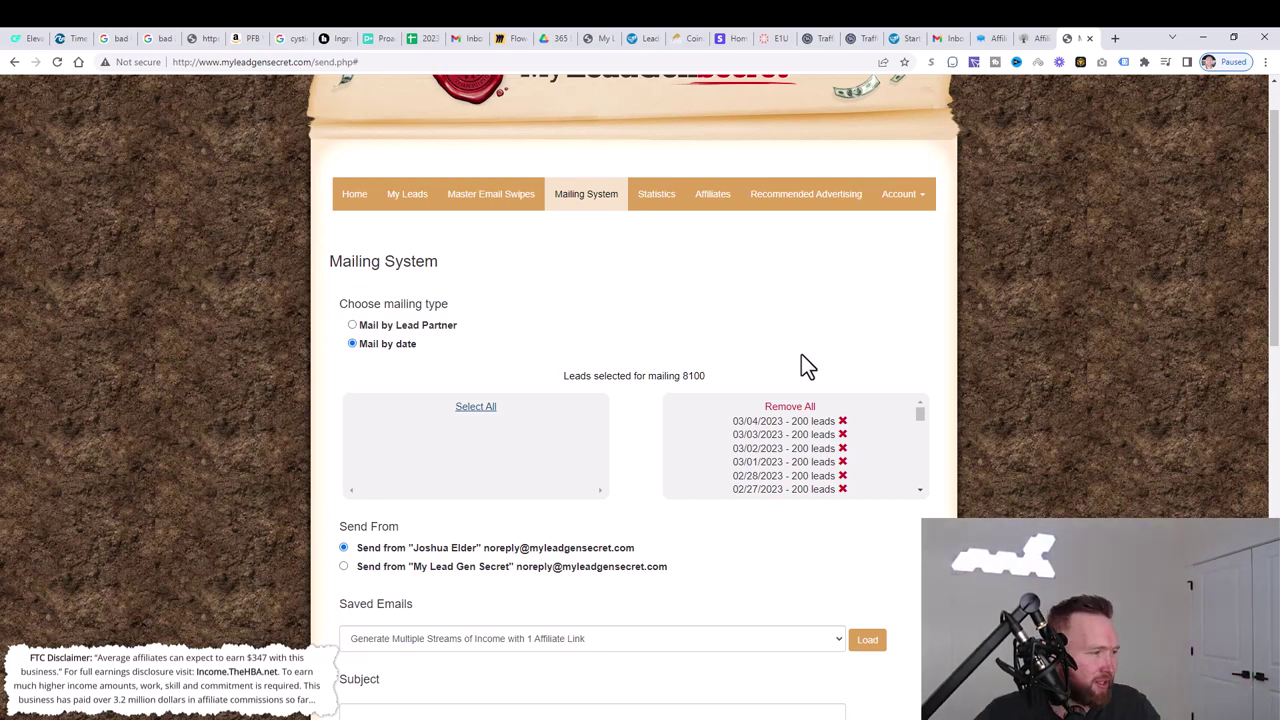
scroll(840, 265, down, 1)
Step: In the HBA tab, go to HBA Premium's Emerson Magic Content Machine
scroll(850, 250, up, 2)
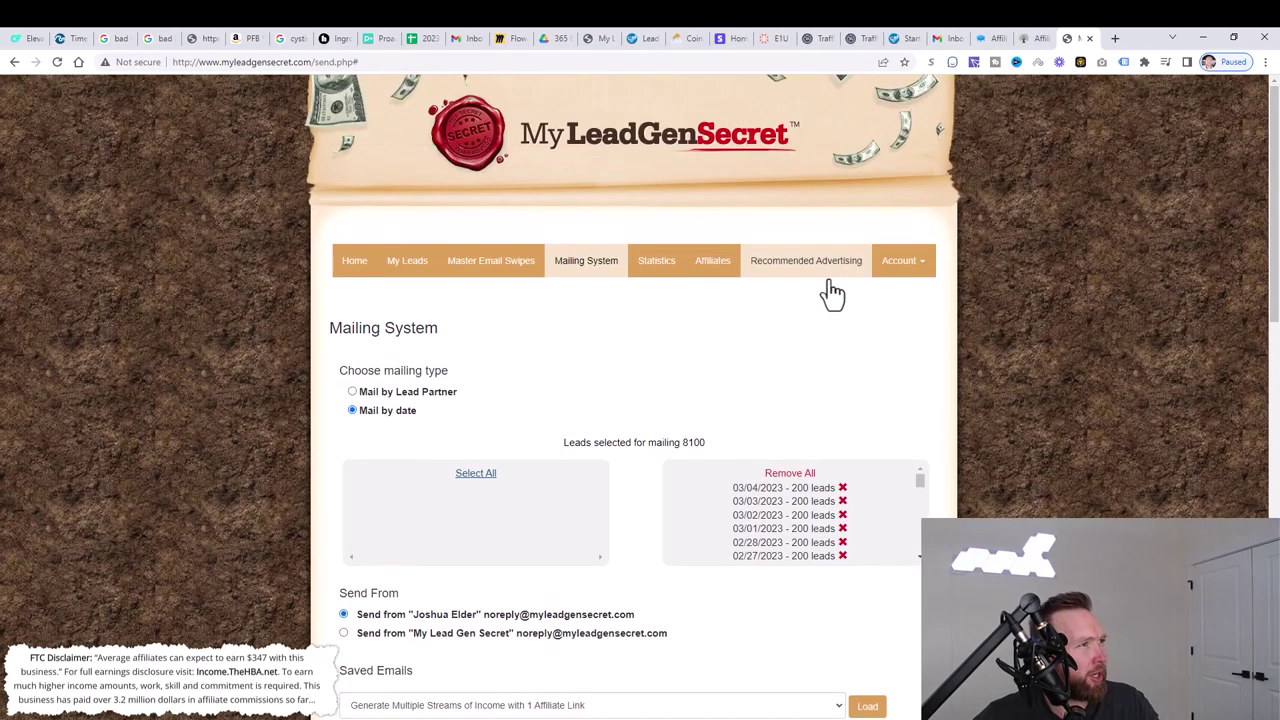
scroll(849, 289, down, 1)
click(1025, 45)
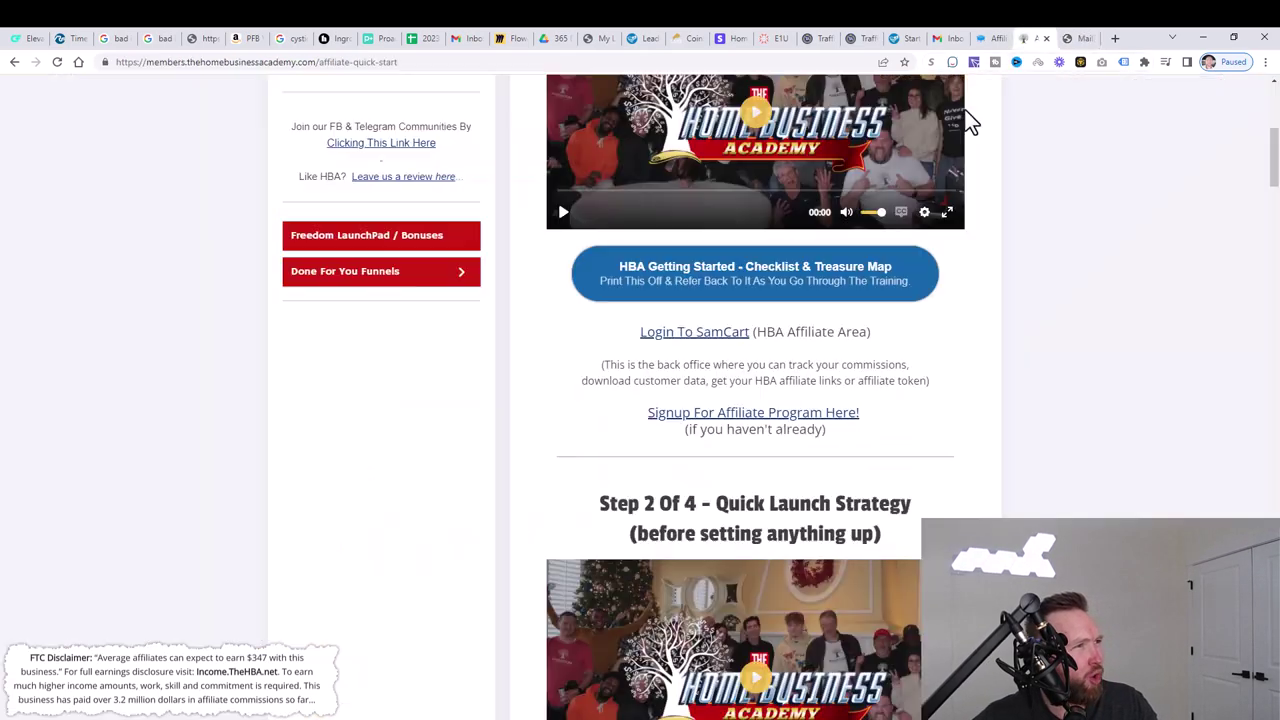
scroll(626, 315, up, 5)
scroll(600, 283, down, 3)
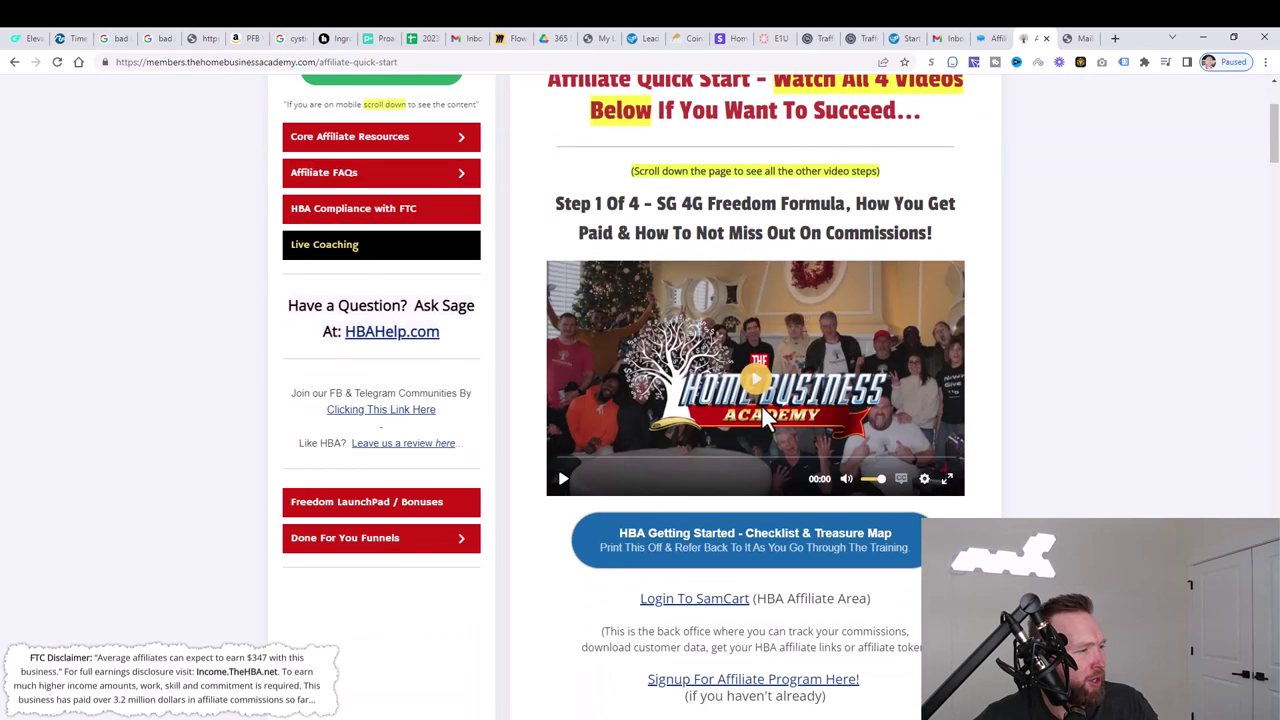
scroll(691, 335, up, 3)
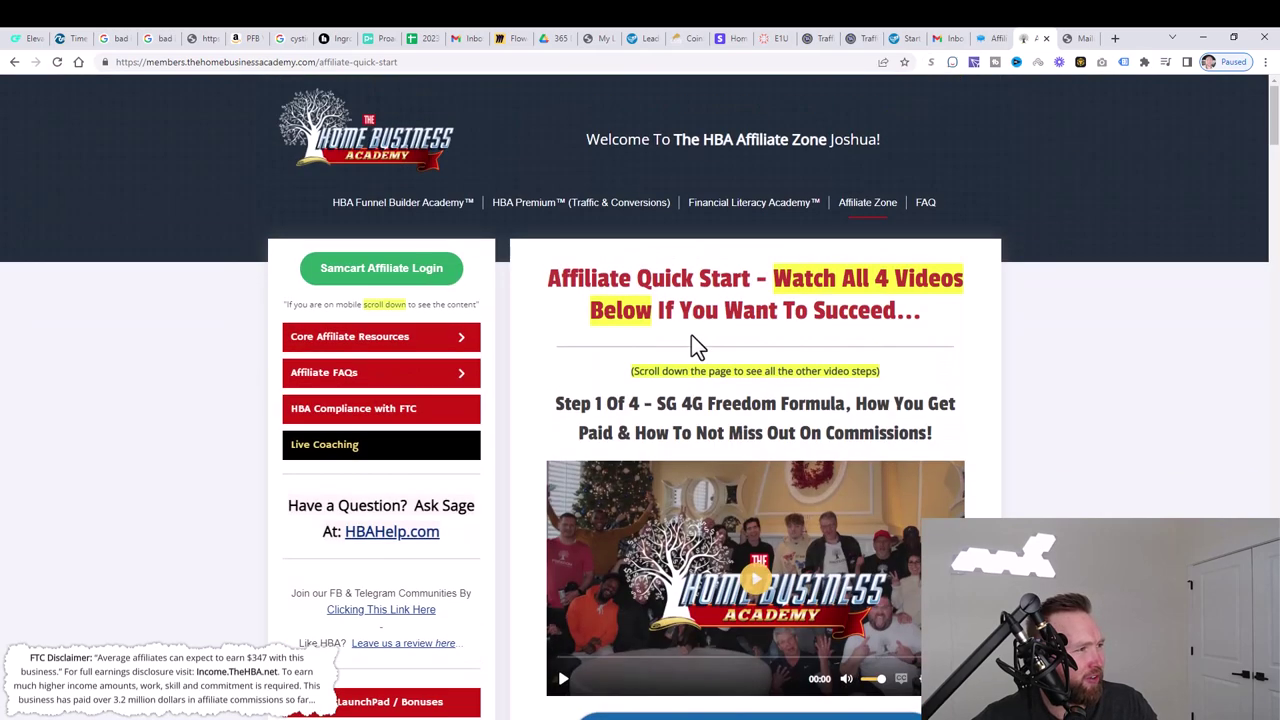
click(534, 214)
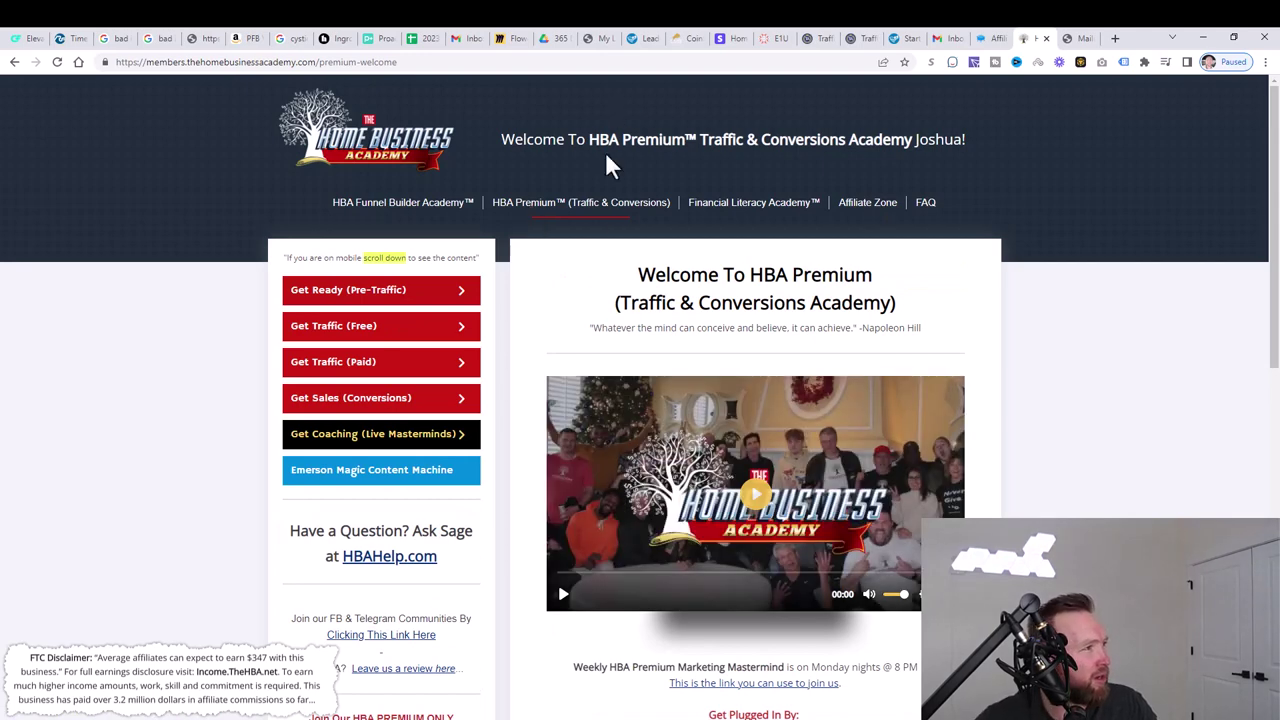
scroll(488, 465, down, 3)
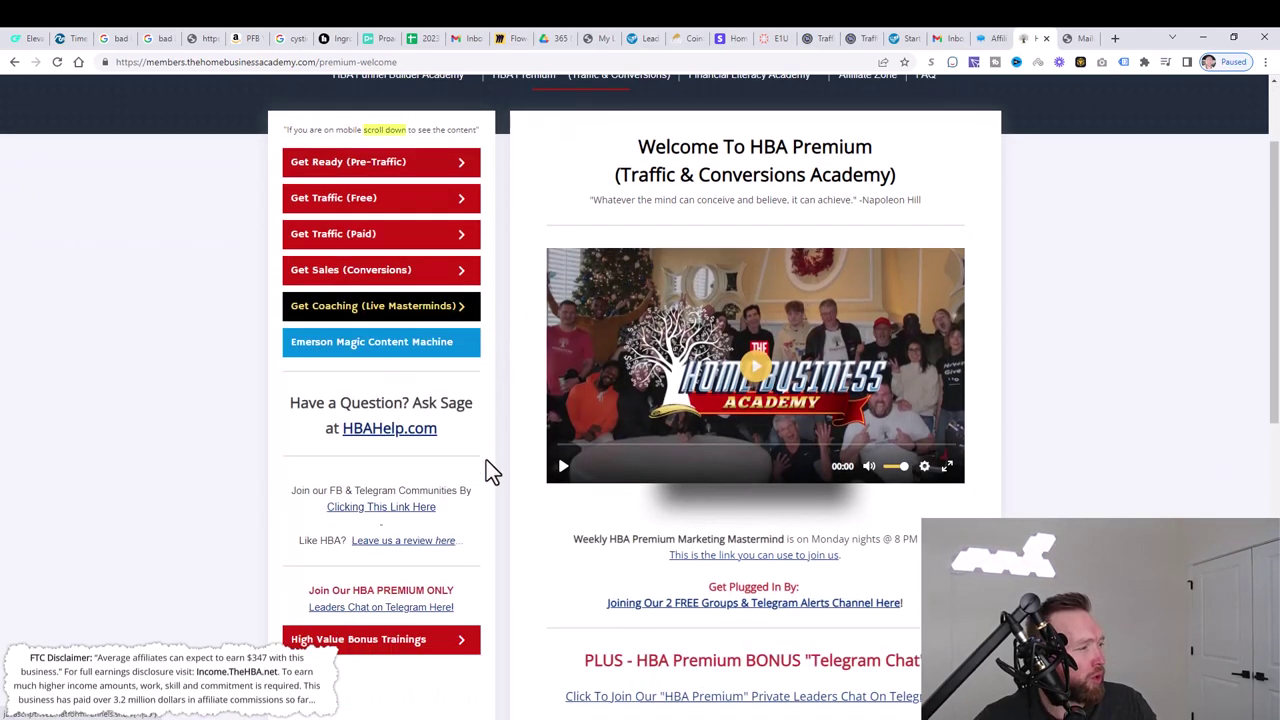
scroll(355, 352, up, 2)
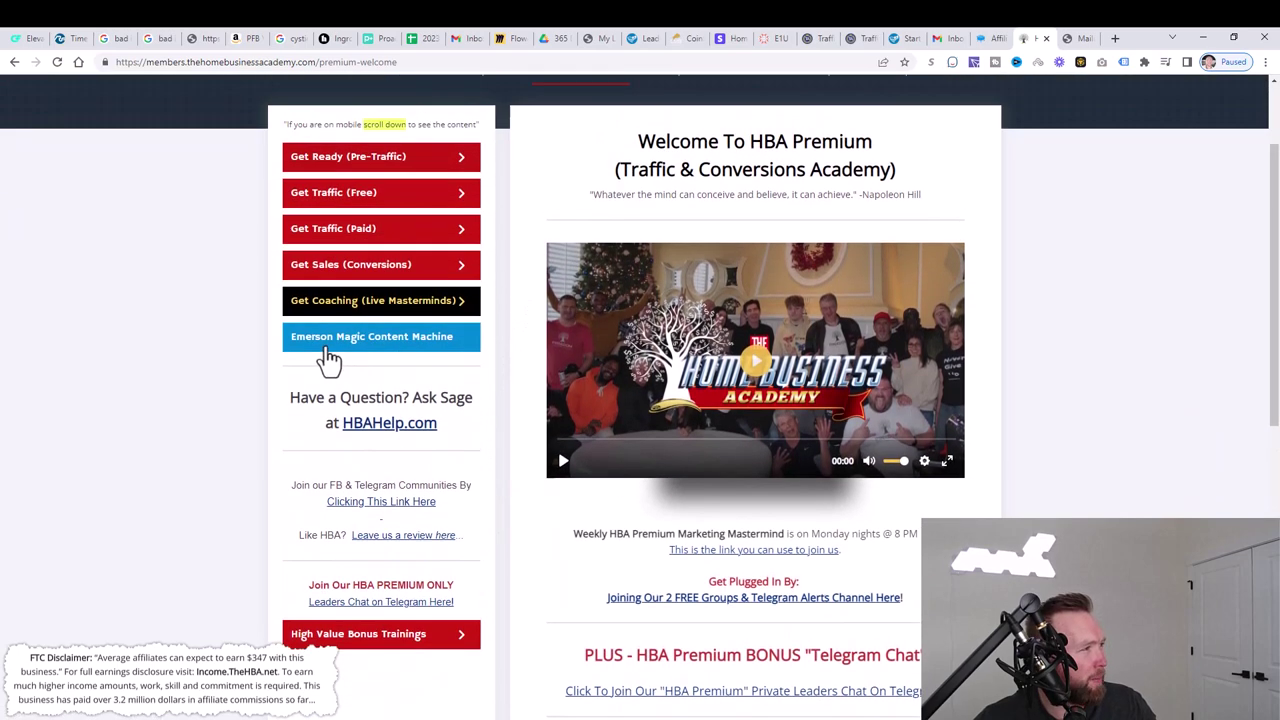
click(390, 356)
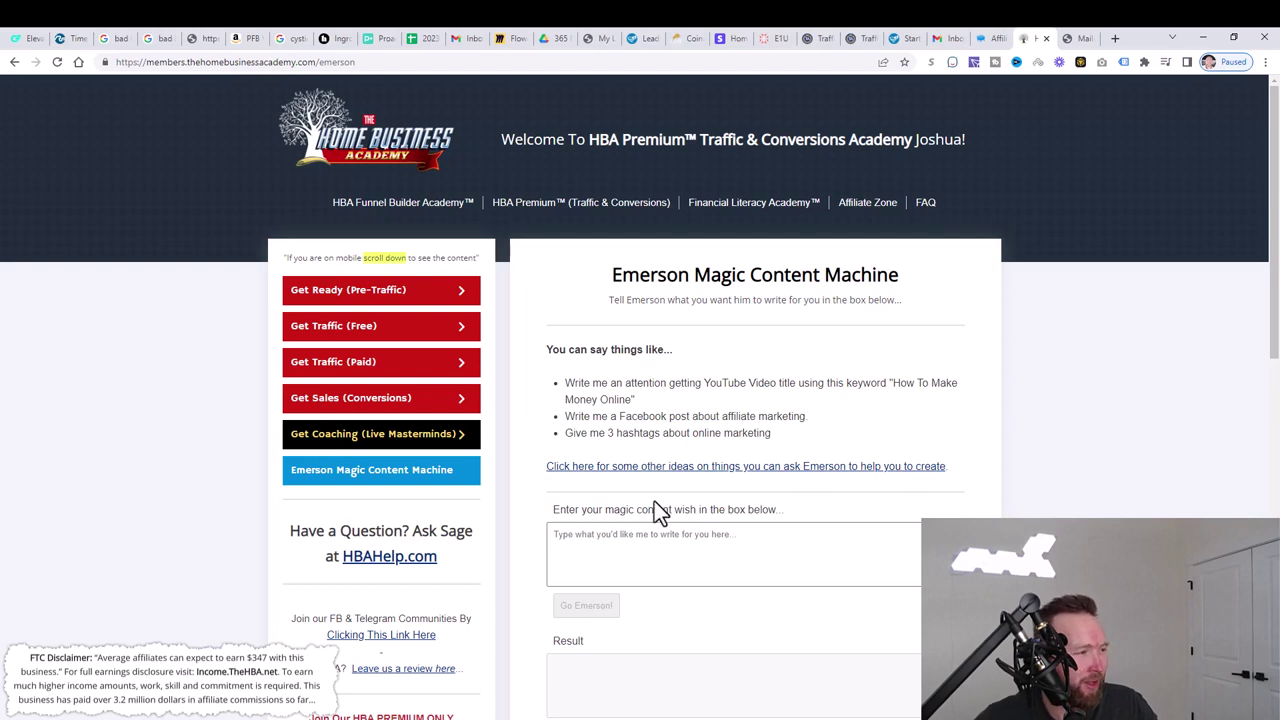
Step: Ask Emerson for a $25-product subject line and copy 'Make $$$ with just $25 - Start Now!'
click(641, 560)
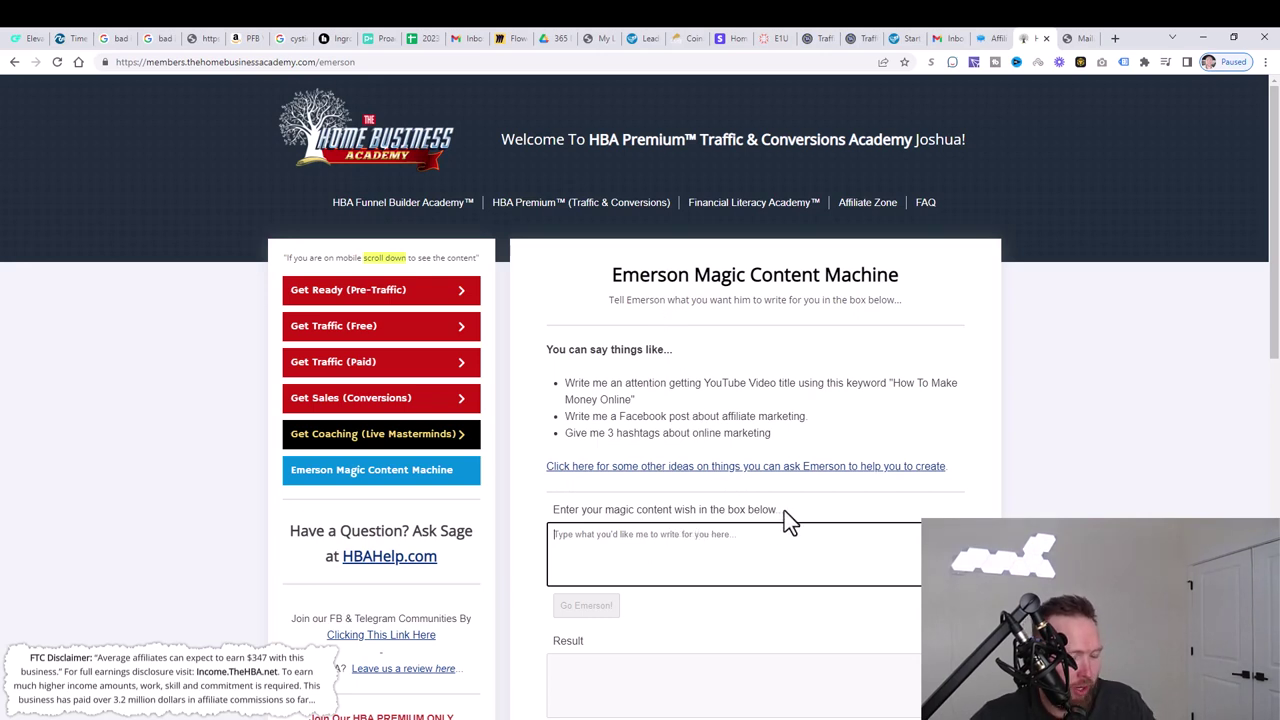
text(write an email subject line about a)
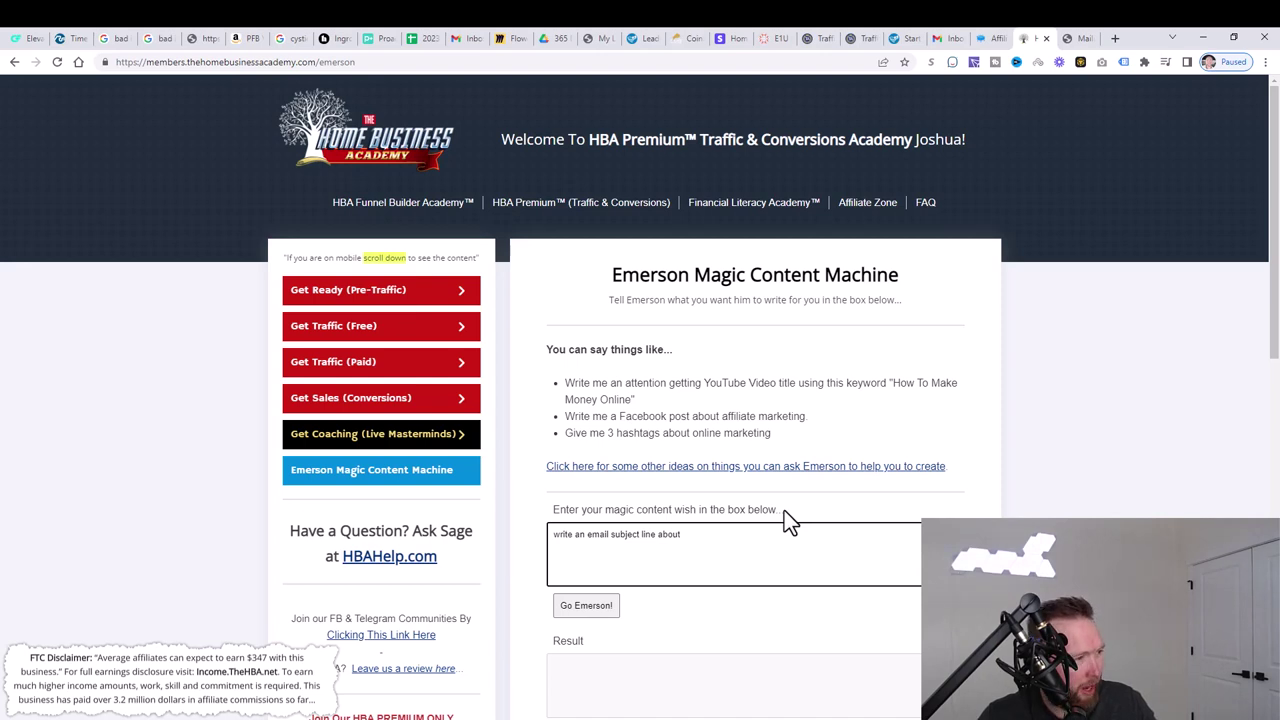
text(making money from )
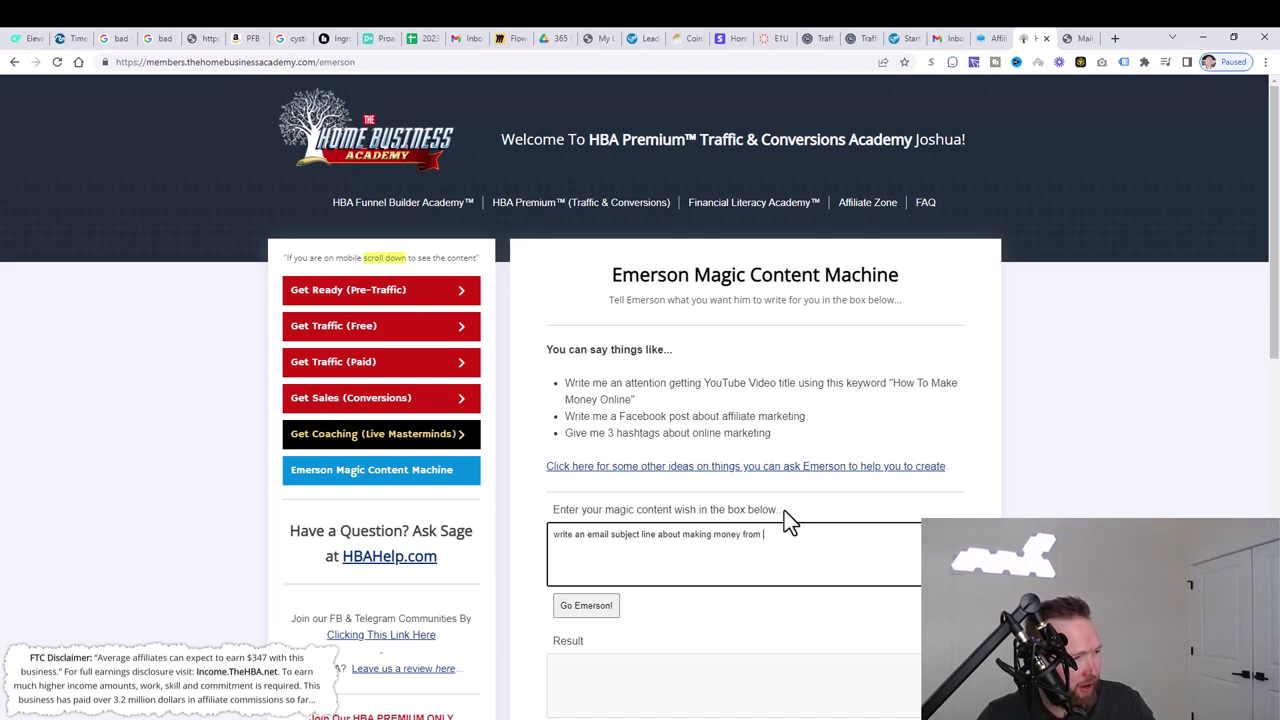
text(a $25 pro)
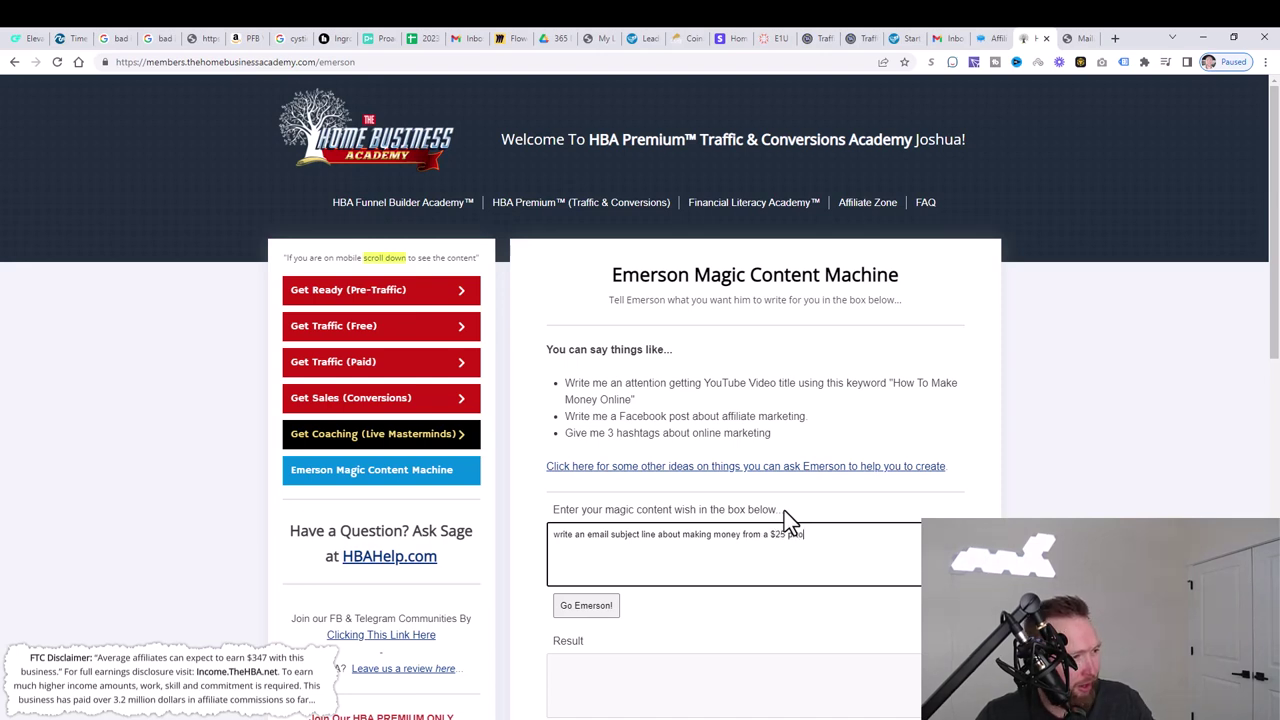
text(duct)
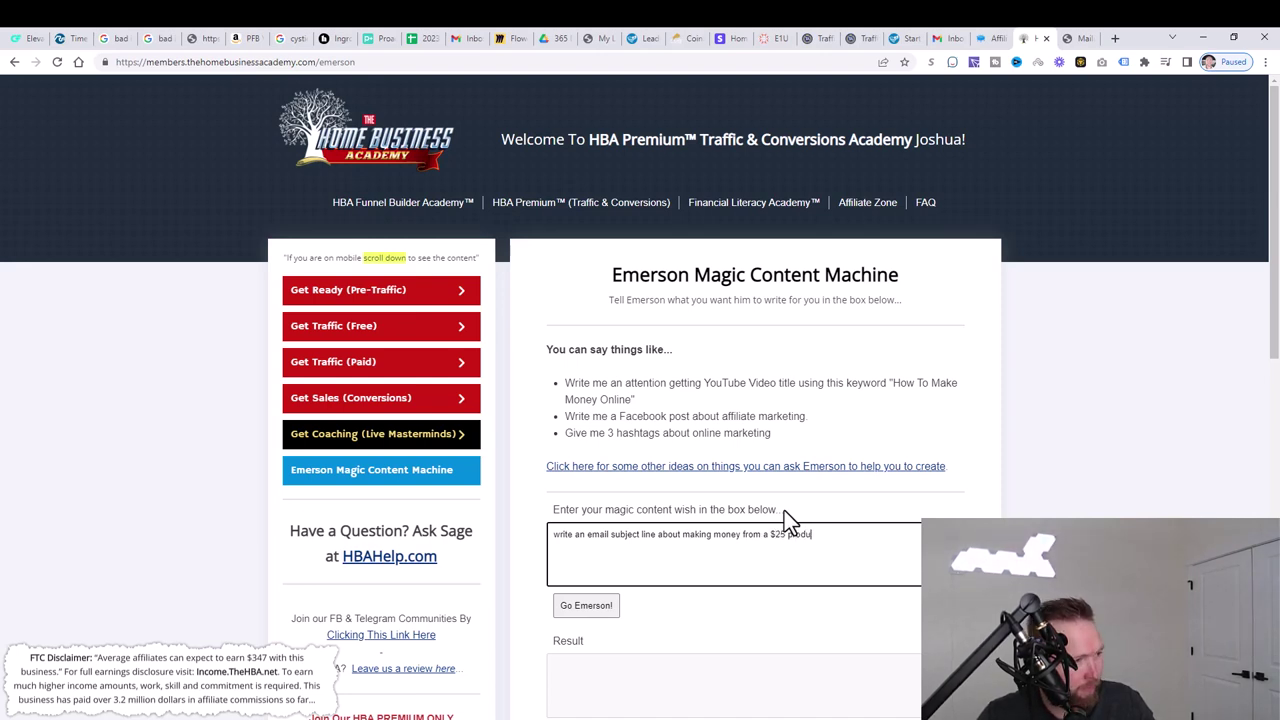
click(602, 608)
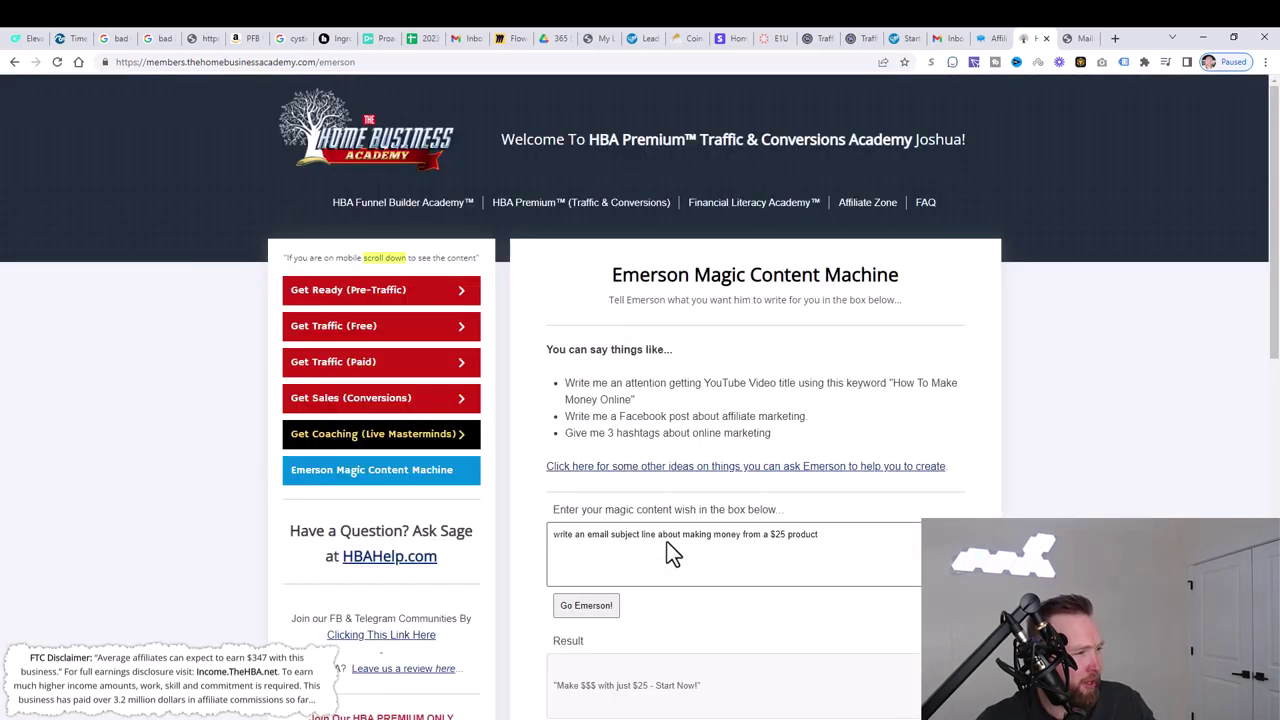
scroll(690, 545, down, 2)
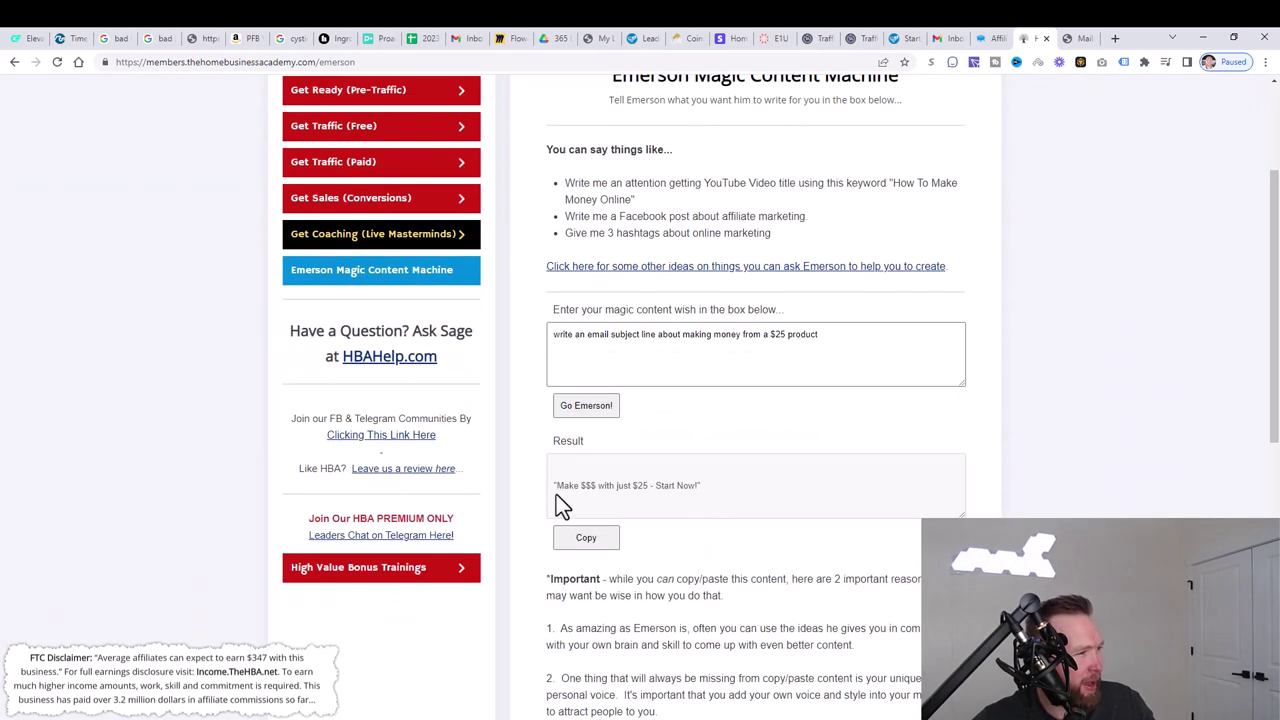
drag(556, 494, 695, 496)
click(695, 496)
click(612, 538)
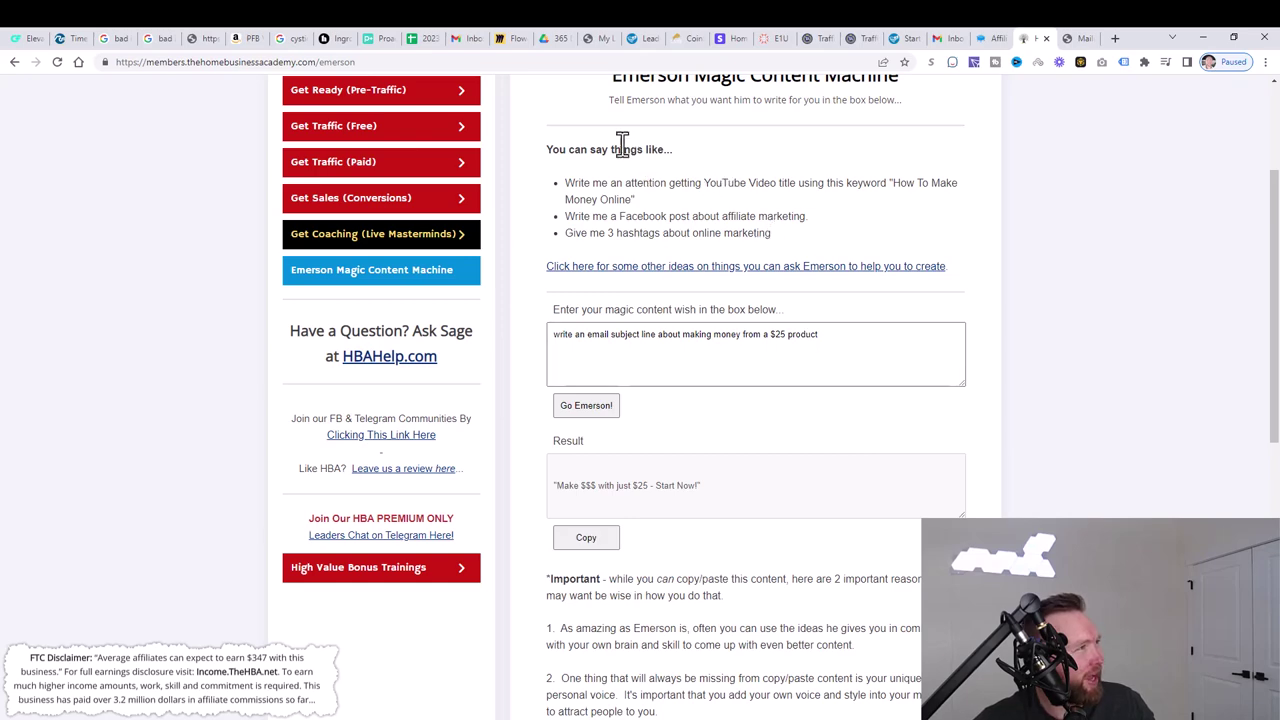
Step: Paste 'Make $$$ with just $25 - Start Now!' into the mailing Subject, removing the leading quote
click(1070, 40)
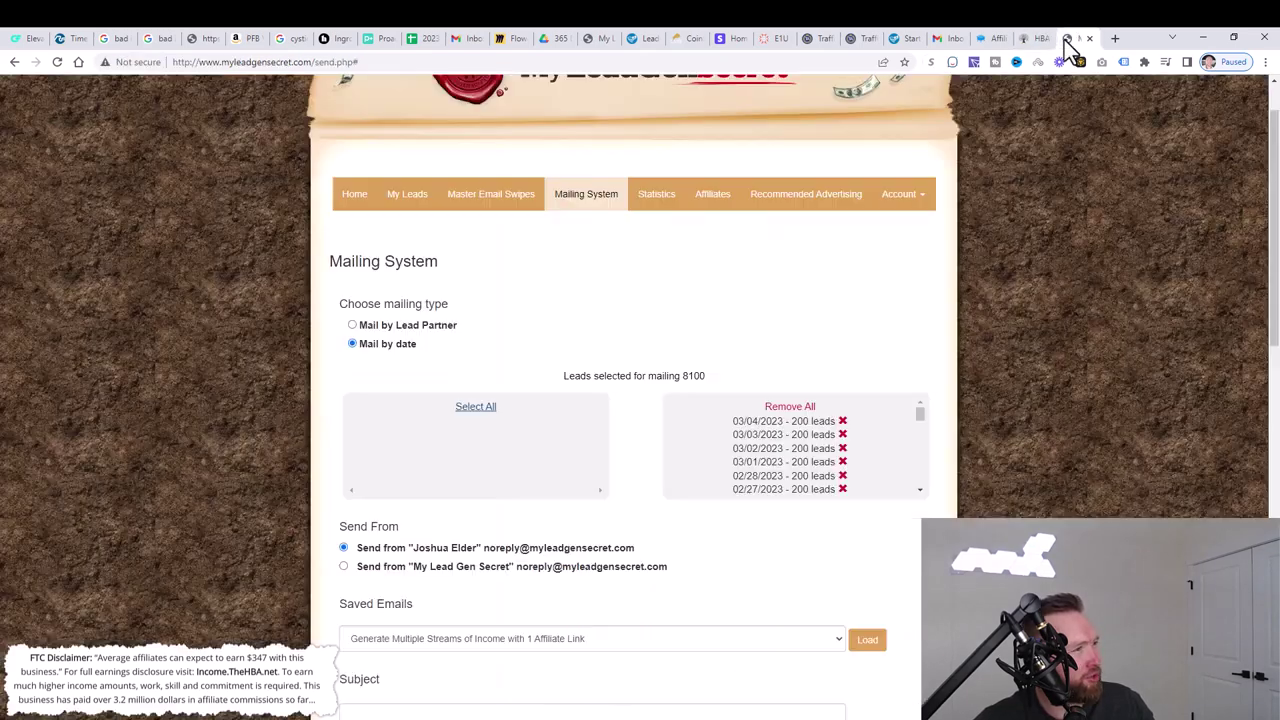
scroll(605, 295, down, 3)
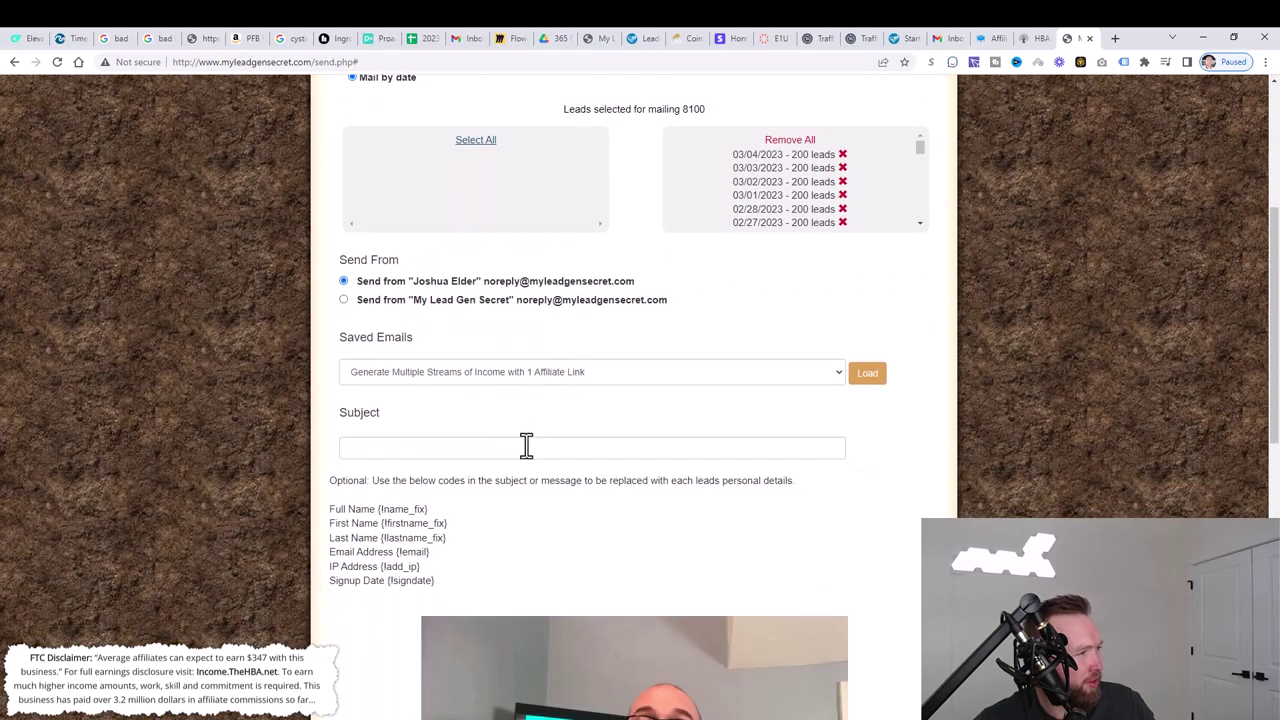
click(525, 447)
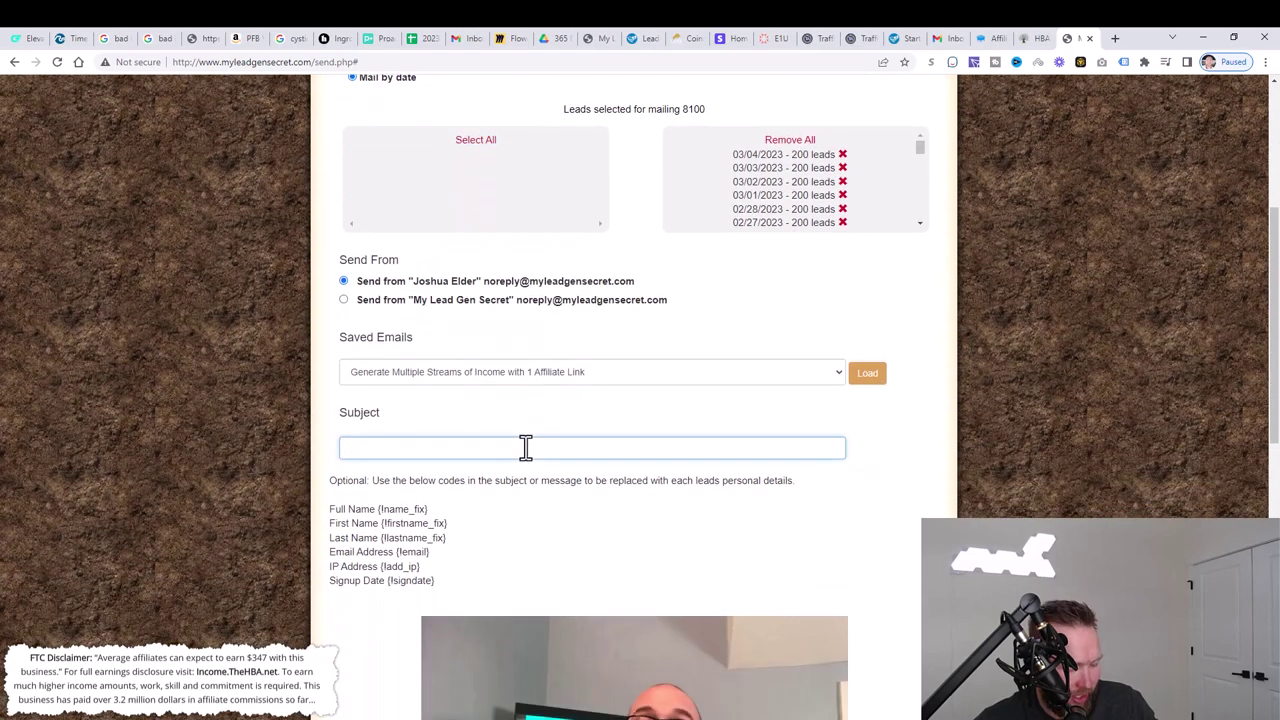
key(ctrl+v)
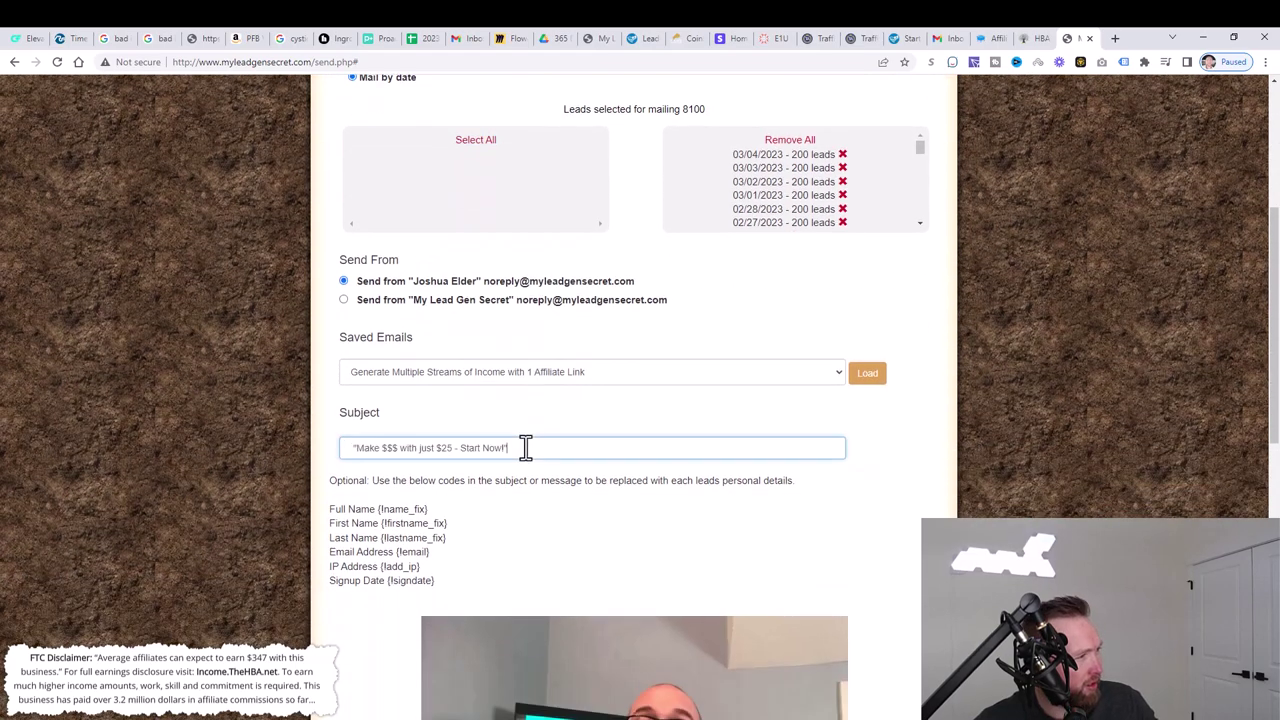
click(355, 447)
key(BackSpace)
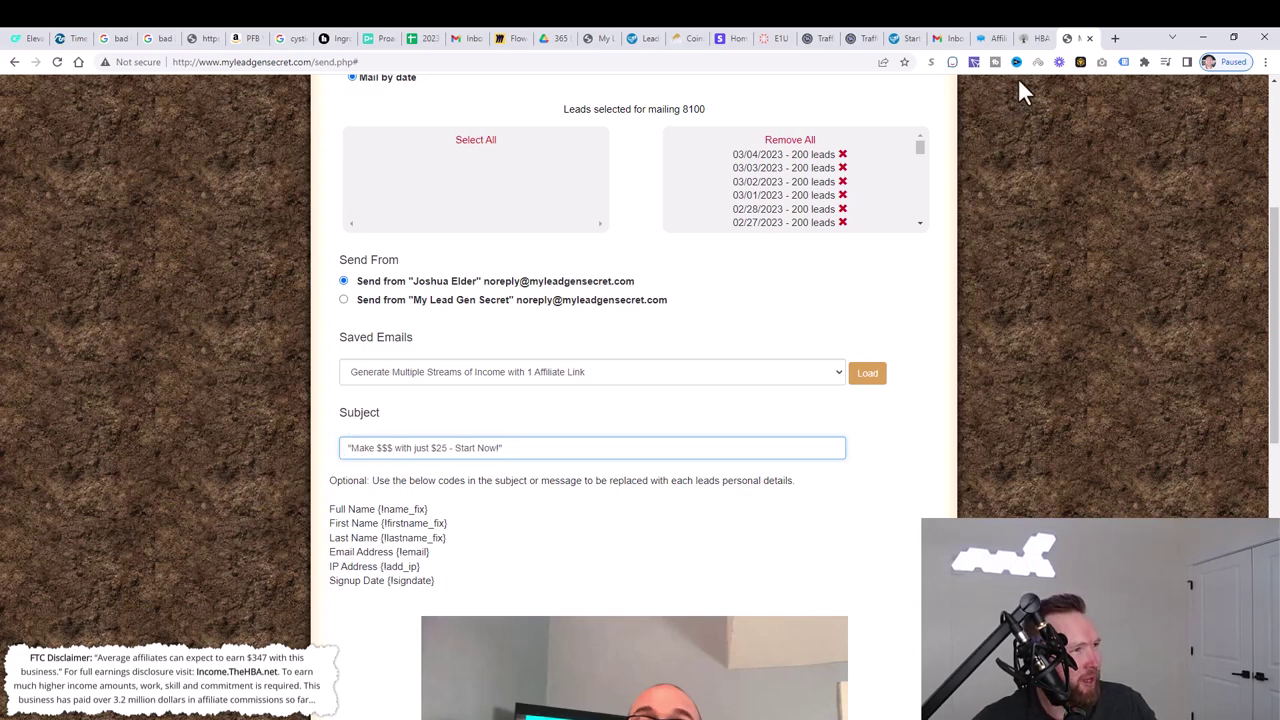
click(1030, 38)
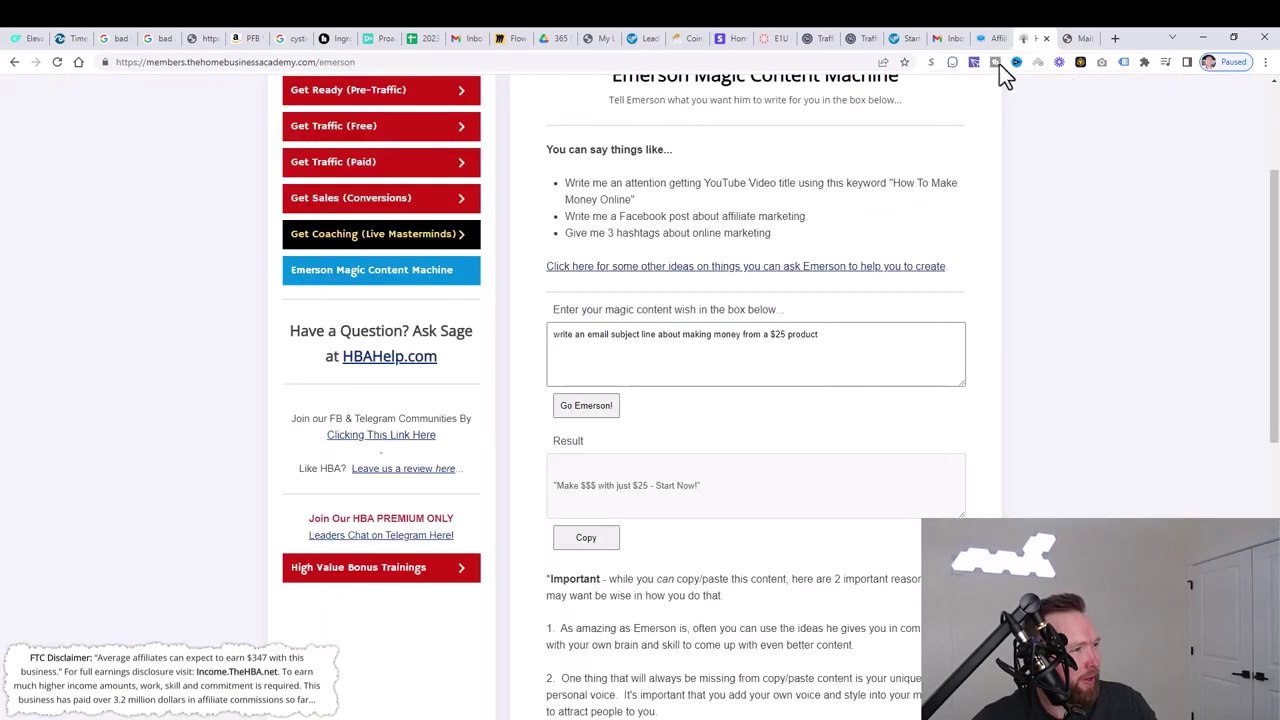
Step: Regenerate, then change the prompt to 'write an email about making money from a $25 product' and submit it
click(584, 405)
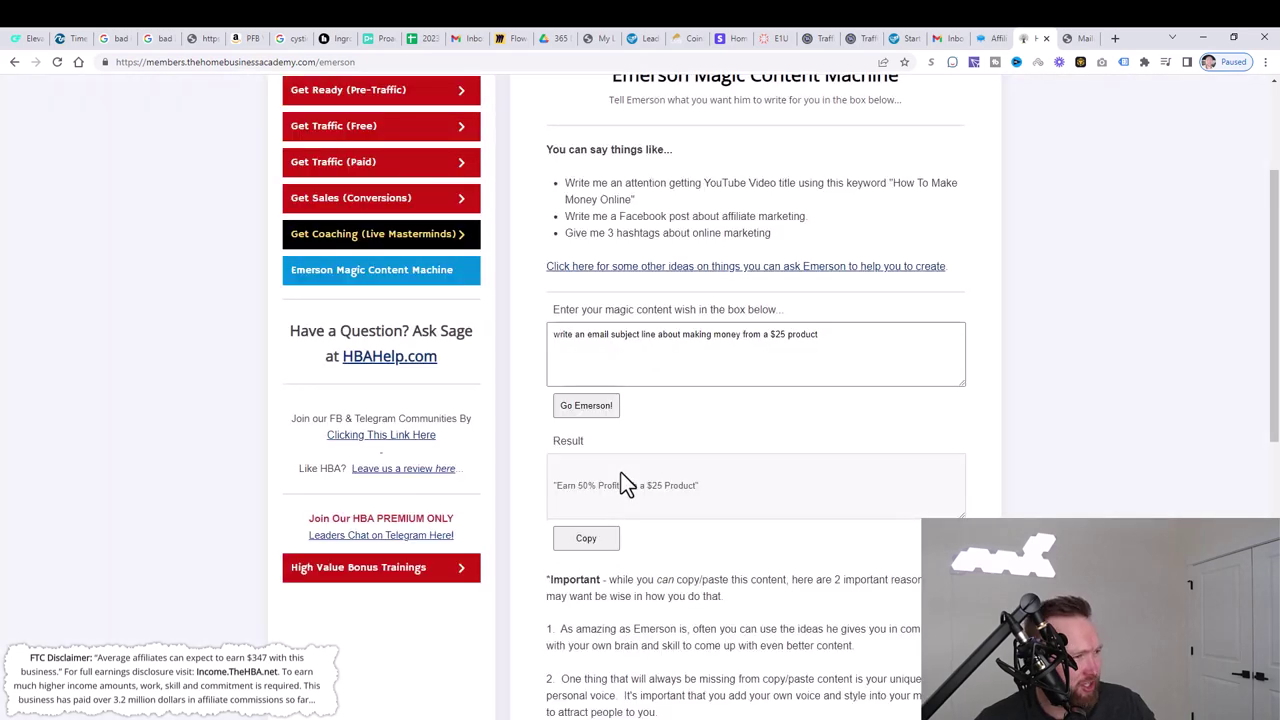
click(606, 412)
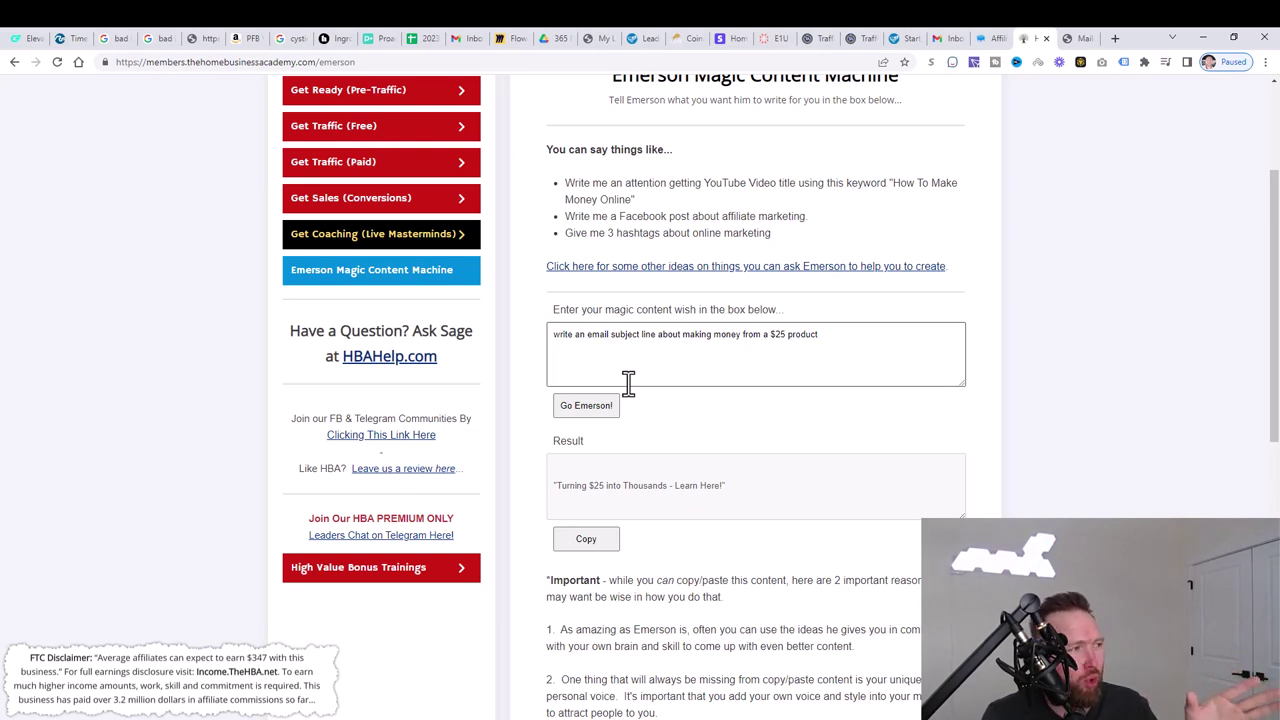
scroll(626, 380, up, 1)
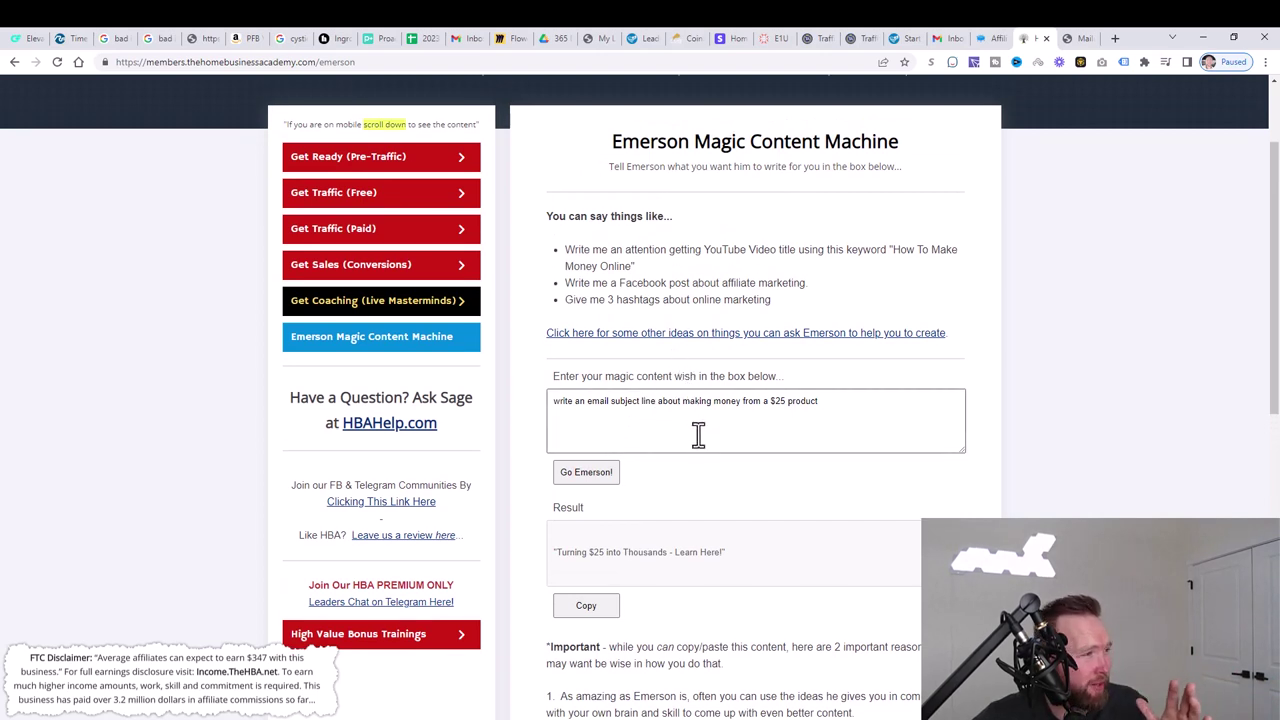
drag(828, 404, 517, 412)
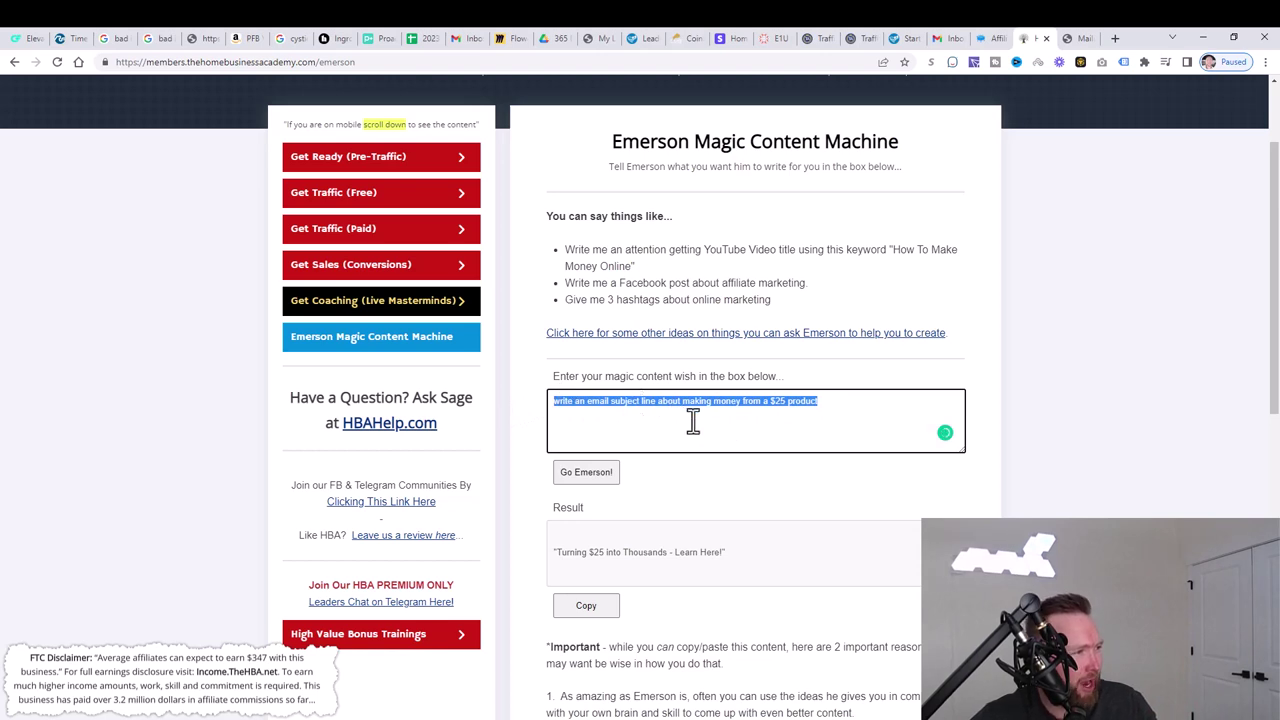
click(738, 418)
drag(828, 405, 608, 404)
click(652, 404)
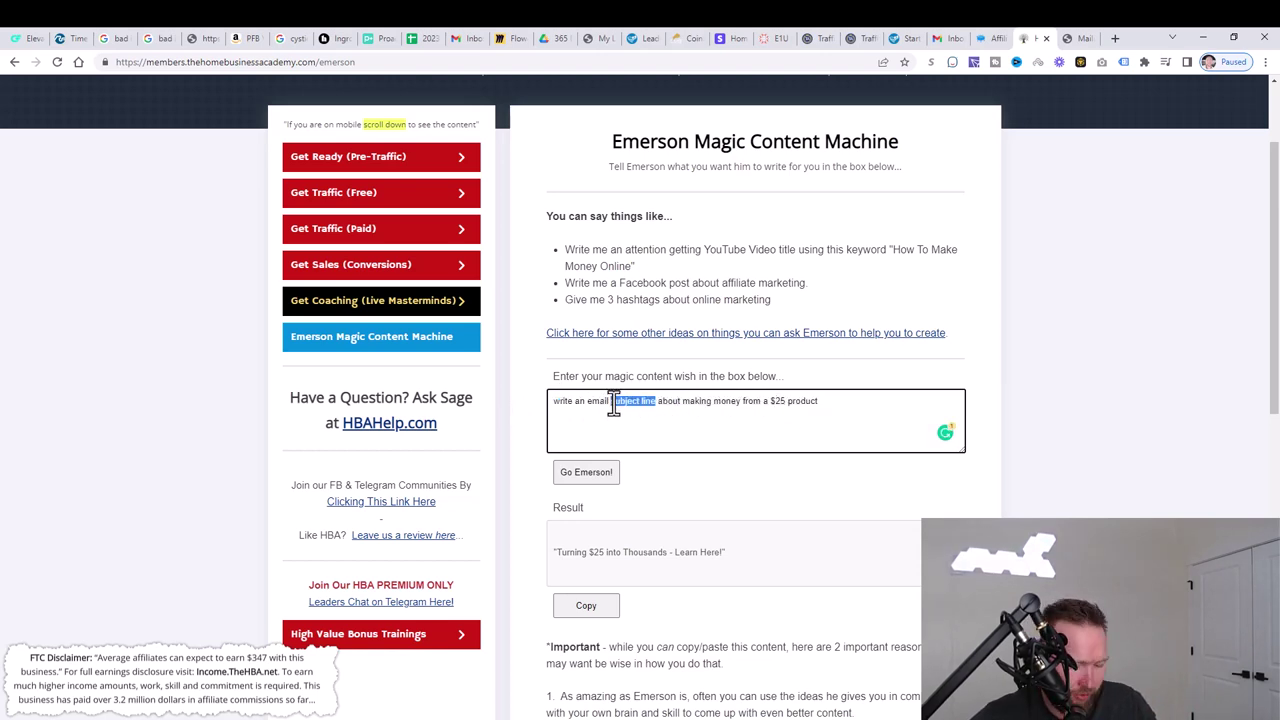
key(BackSpace)
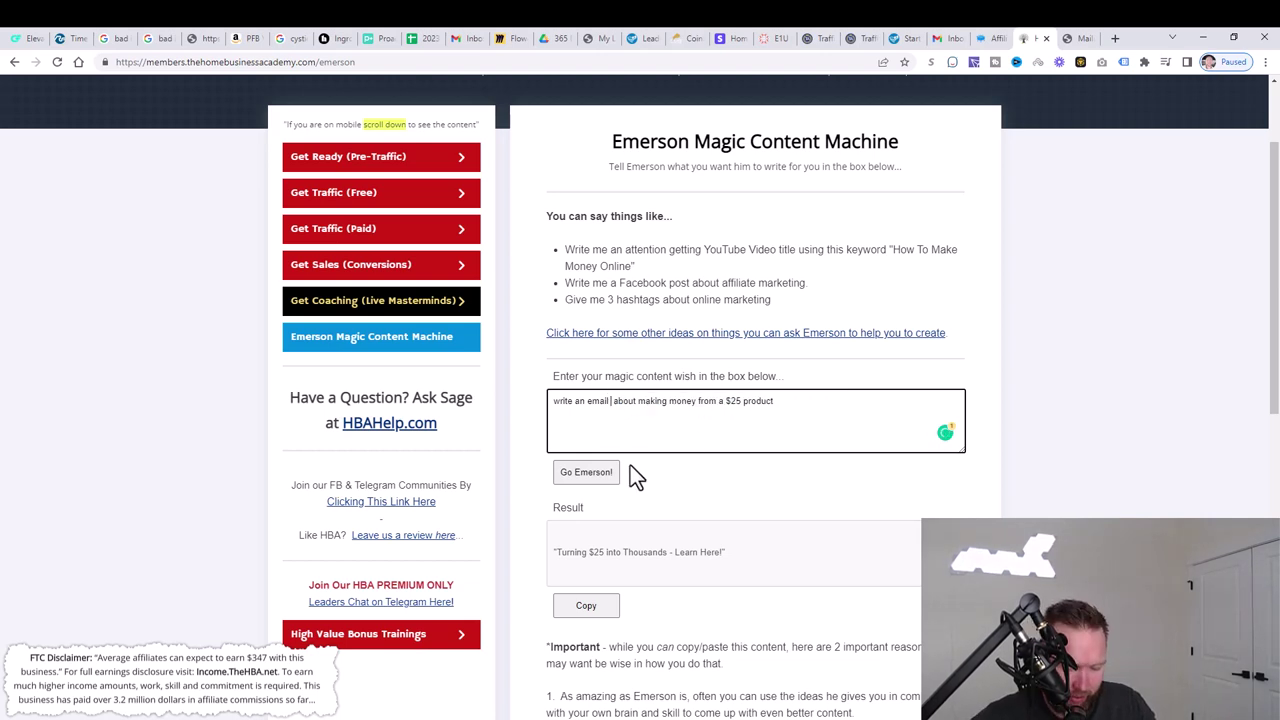
key(Delete)
click(590, 472)
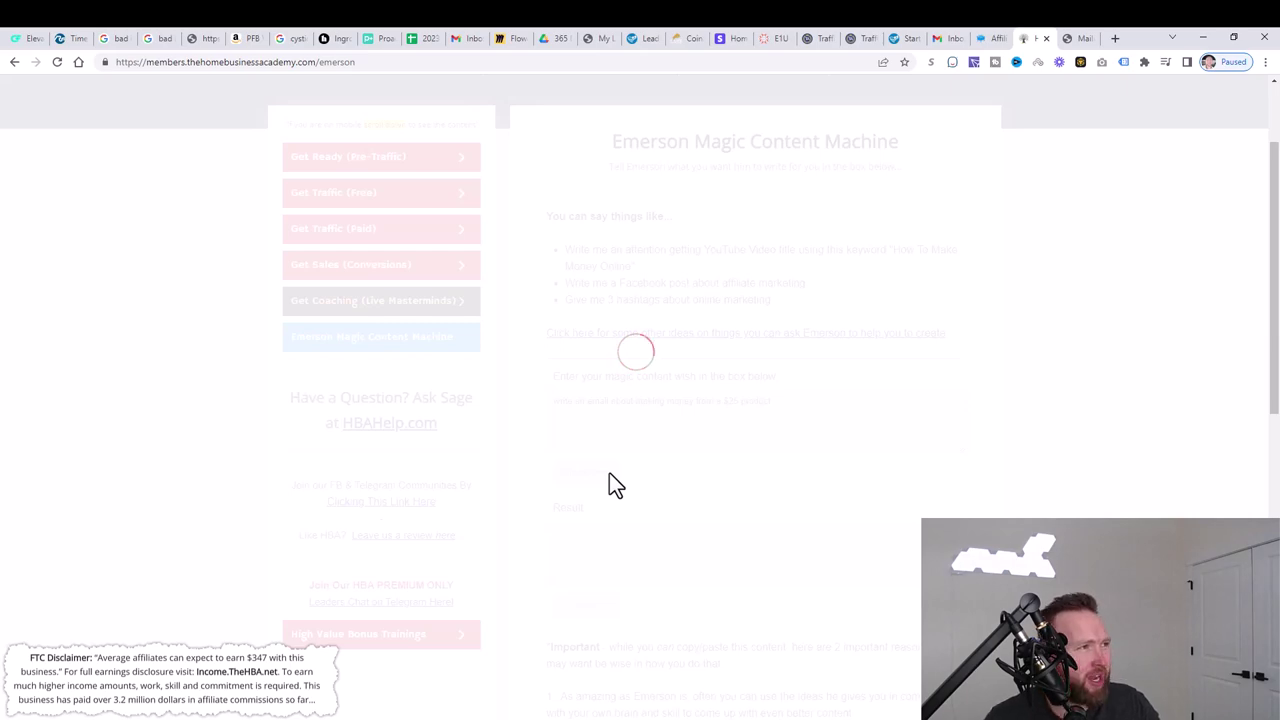
Step: Review the mailing settings: 8100 leads selected and the $25 subject line in place
click(1081, 42)
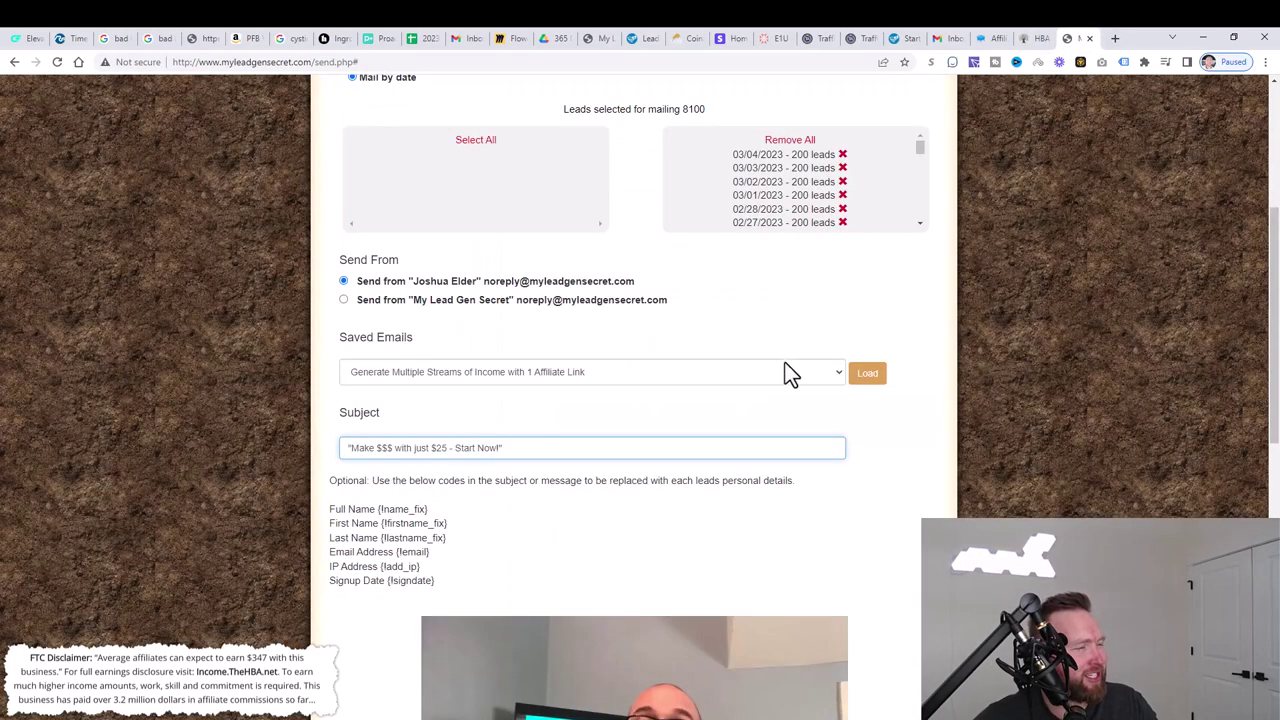
scroll(847, 415, up, 2)
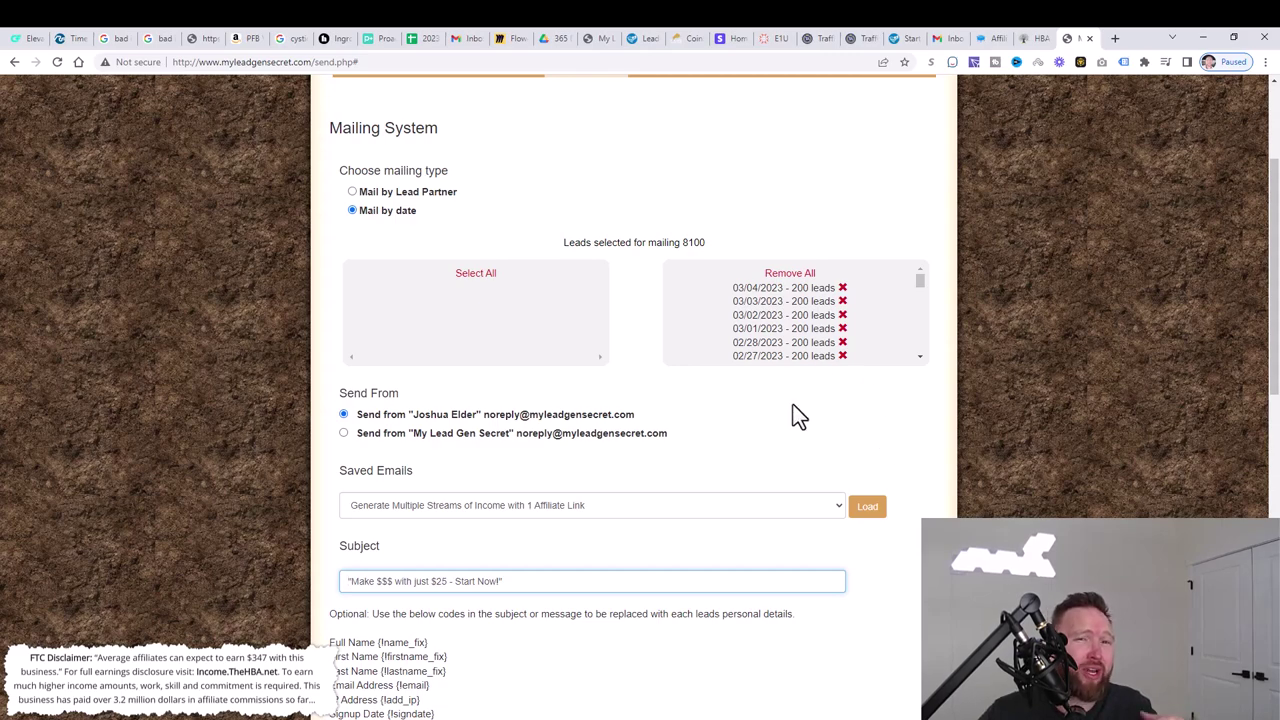
scroll(668, 320, up, 2)
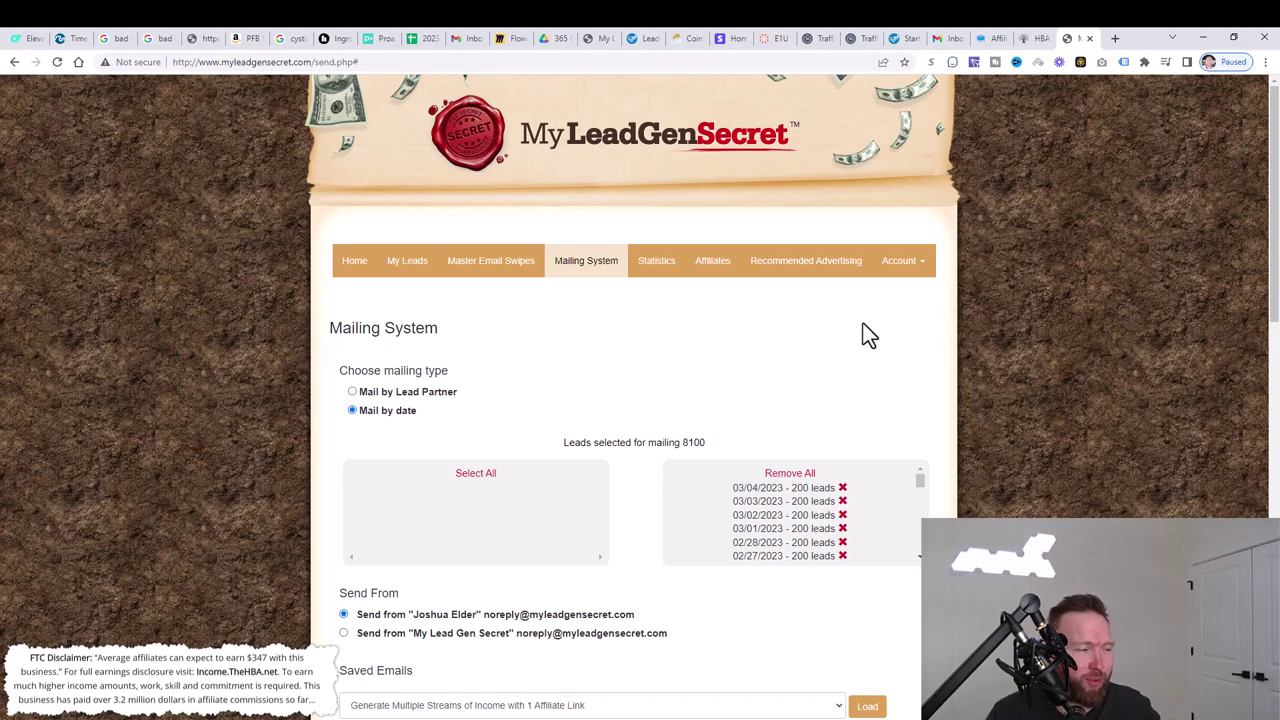
scroll(871, 347, down, 5)
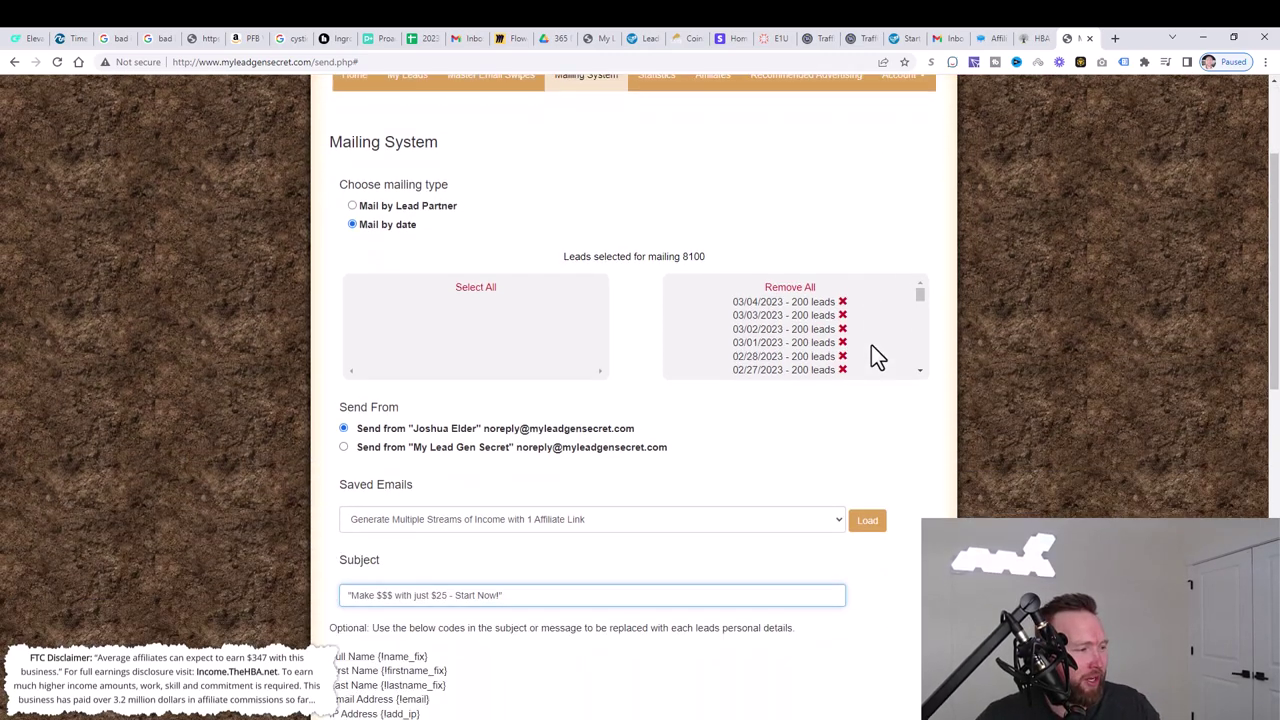
scroll(871, 383, down, 1)
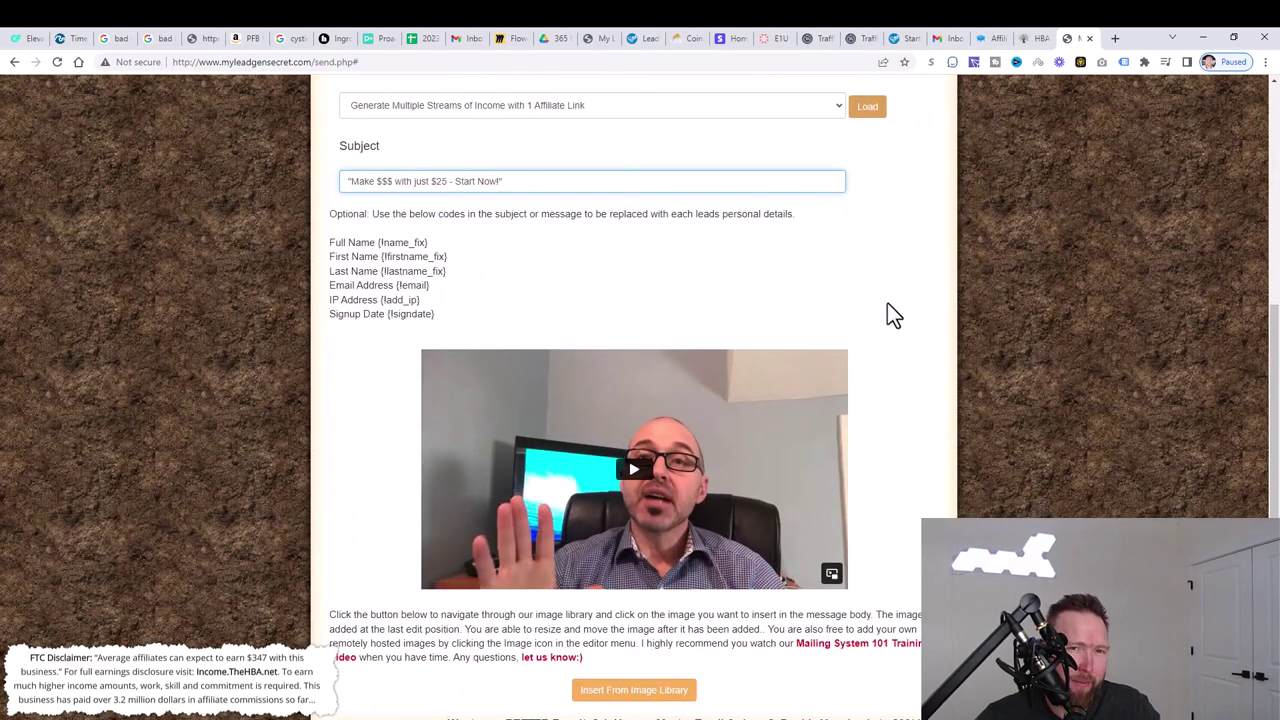
Step: Copy Emerson's full $25-product email result and bring back the mailing body editor
click(1031, 40)
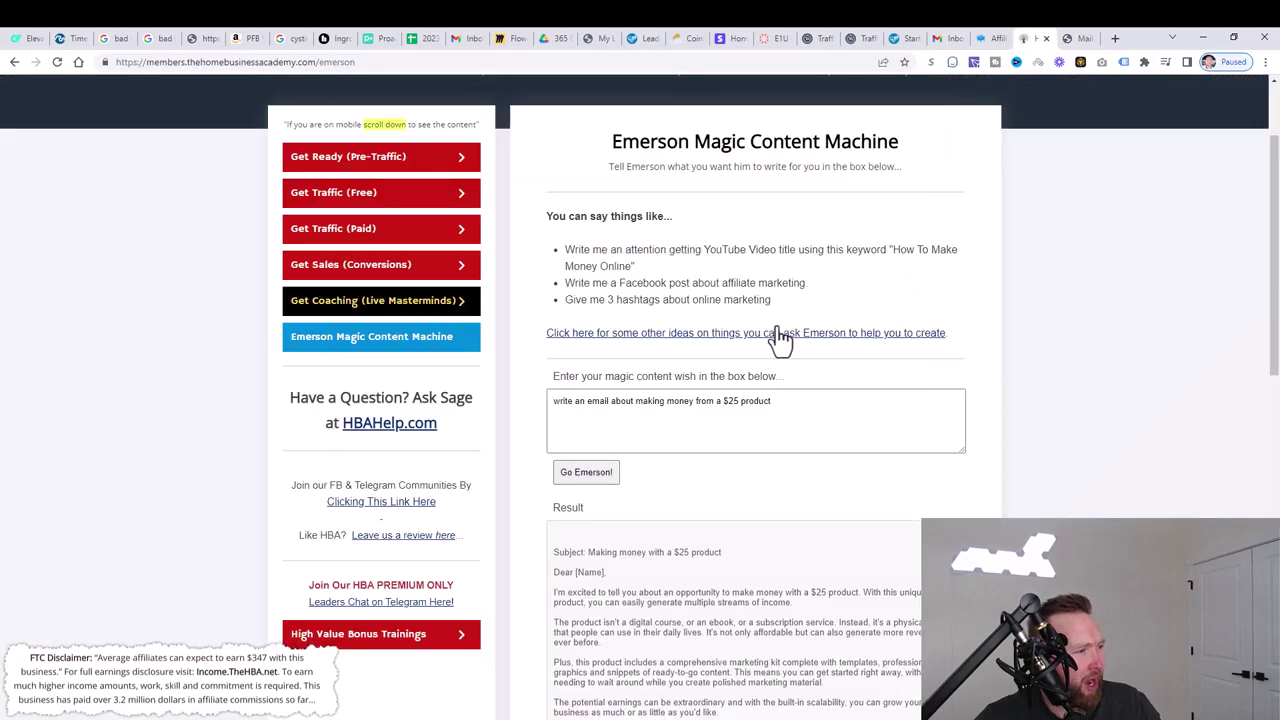
scroll(940, 430, down, 3)
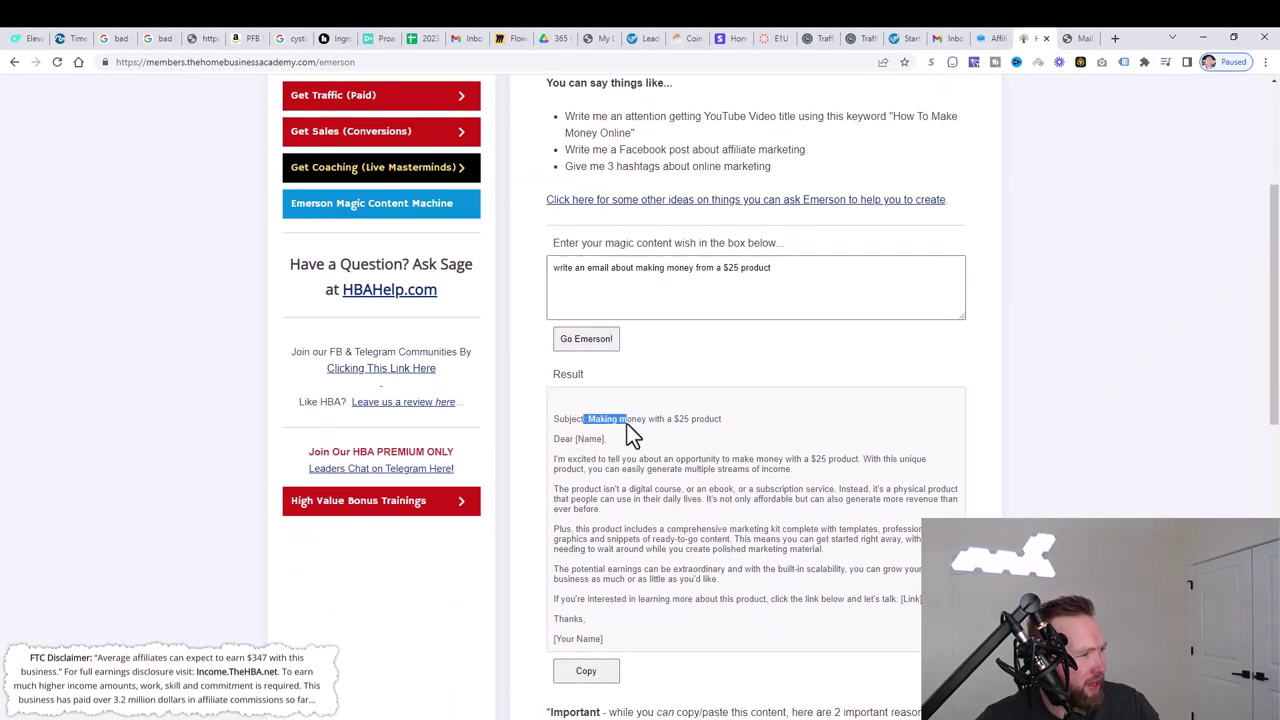
click(718, 437)
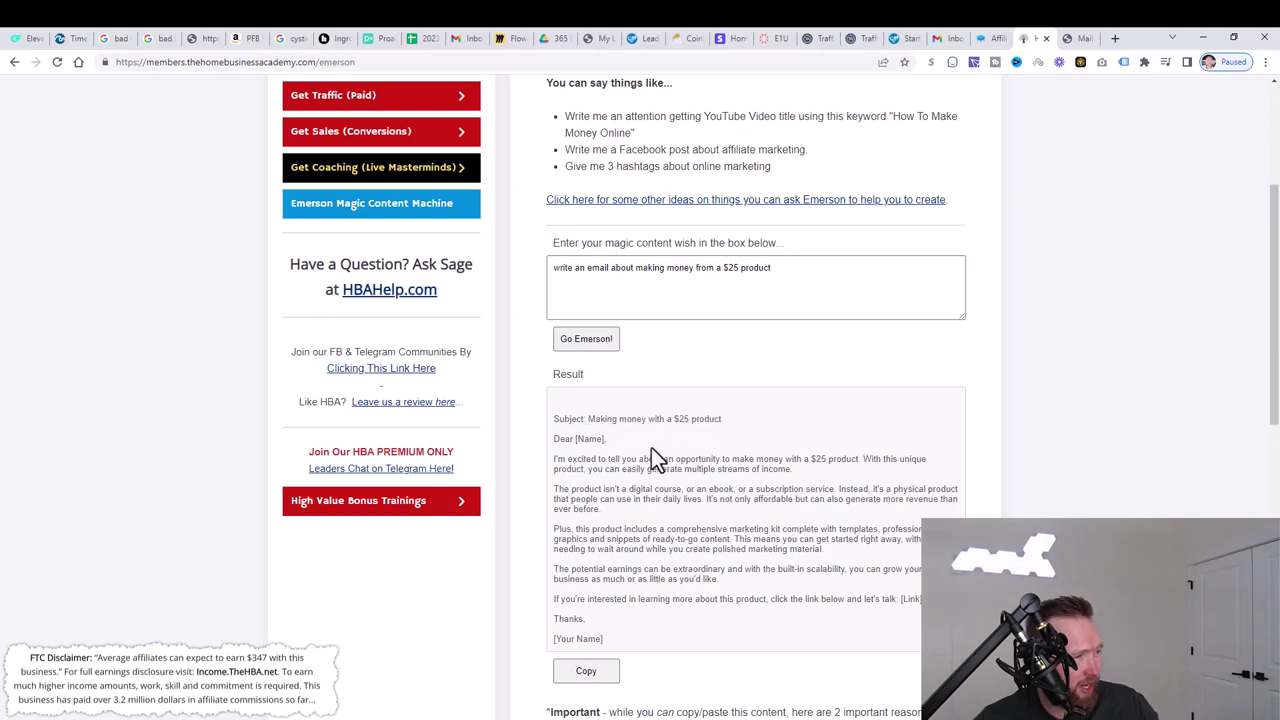
drag(623, 442, 573, 440)
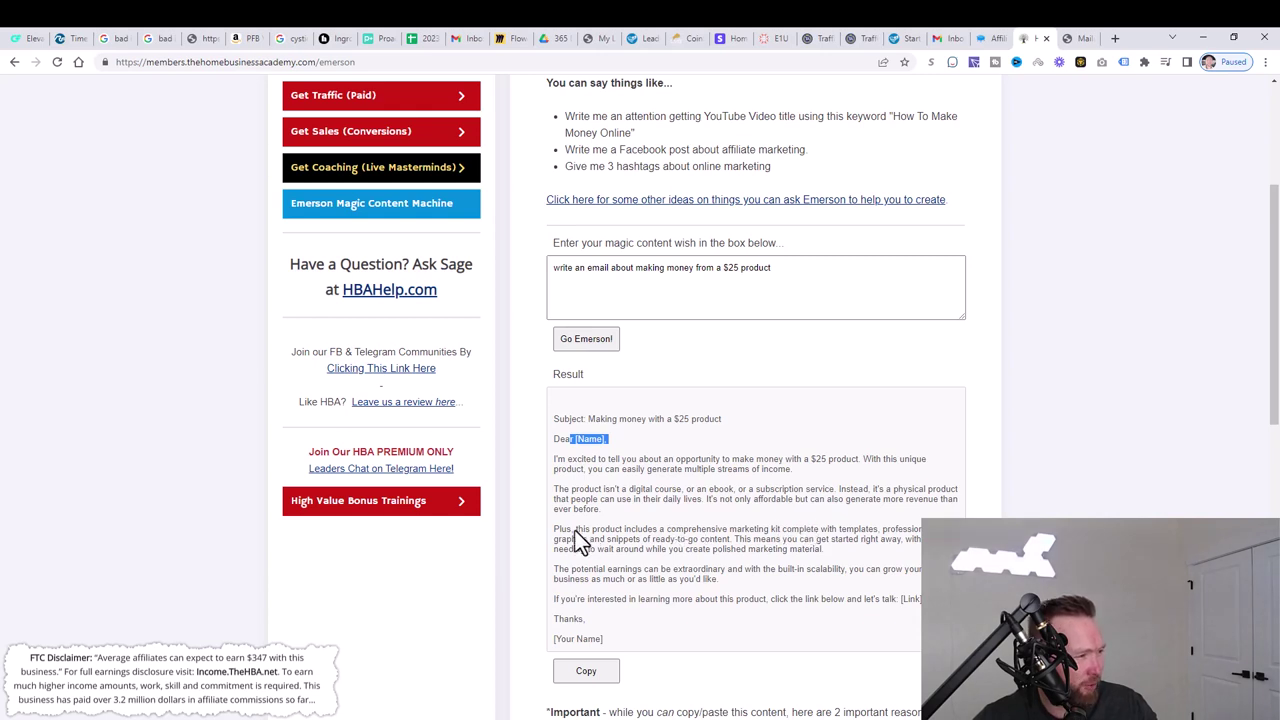
drag(555, 518, 670, 630)
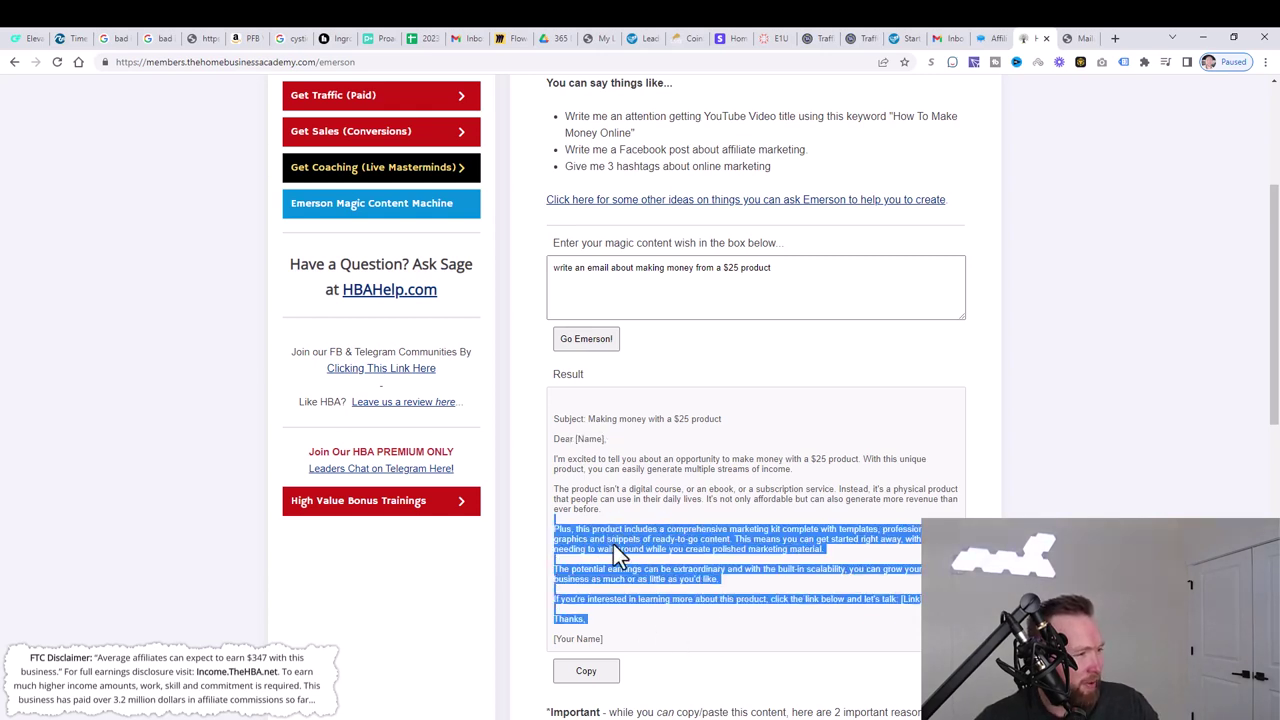
click(637, 632)
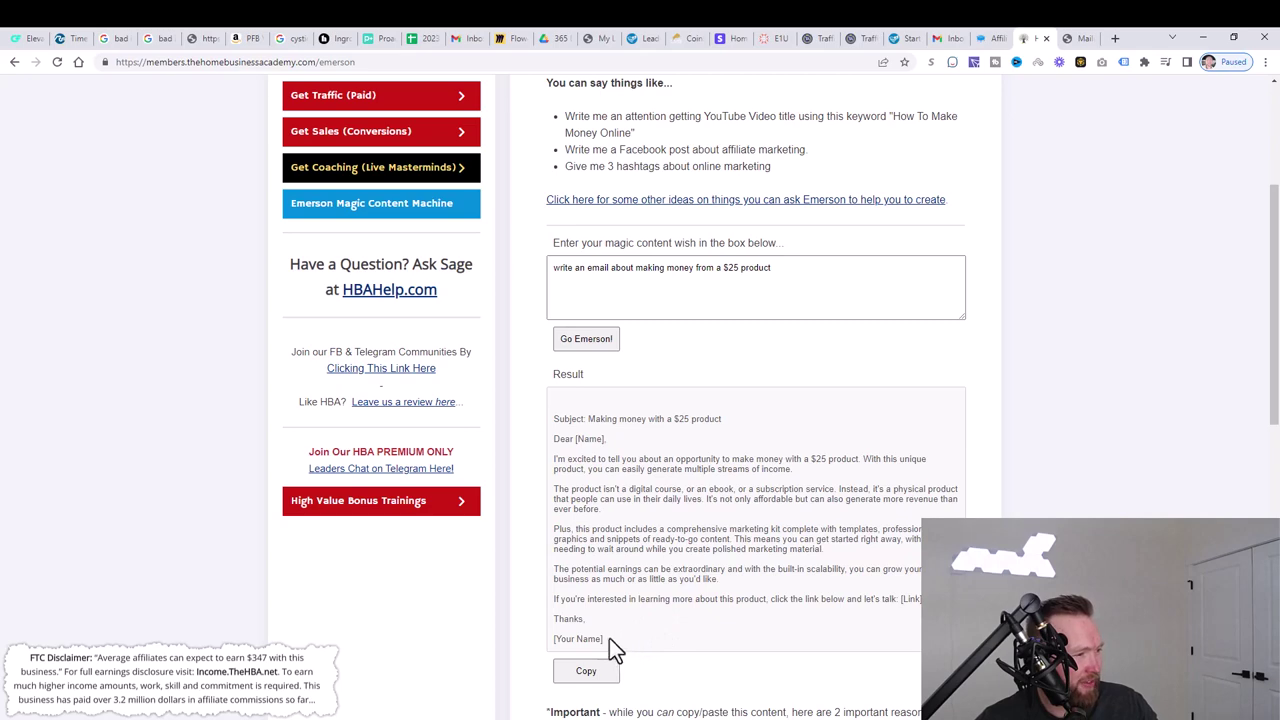
click(590, 673)
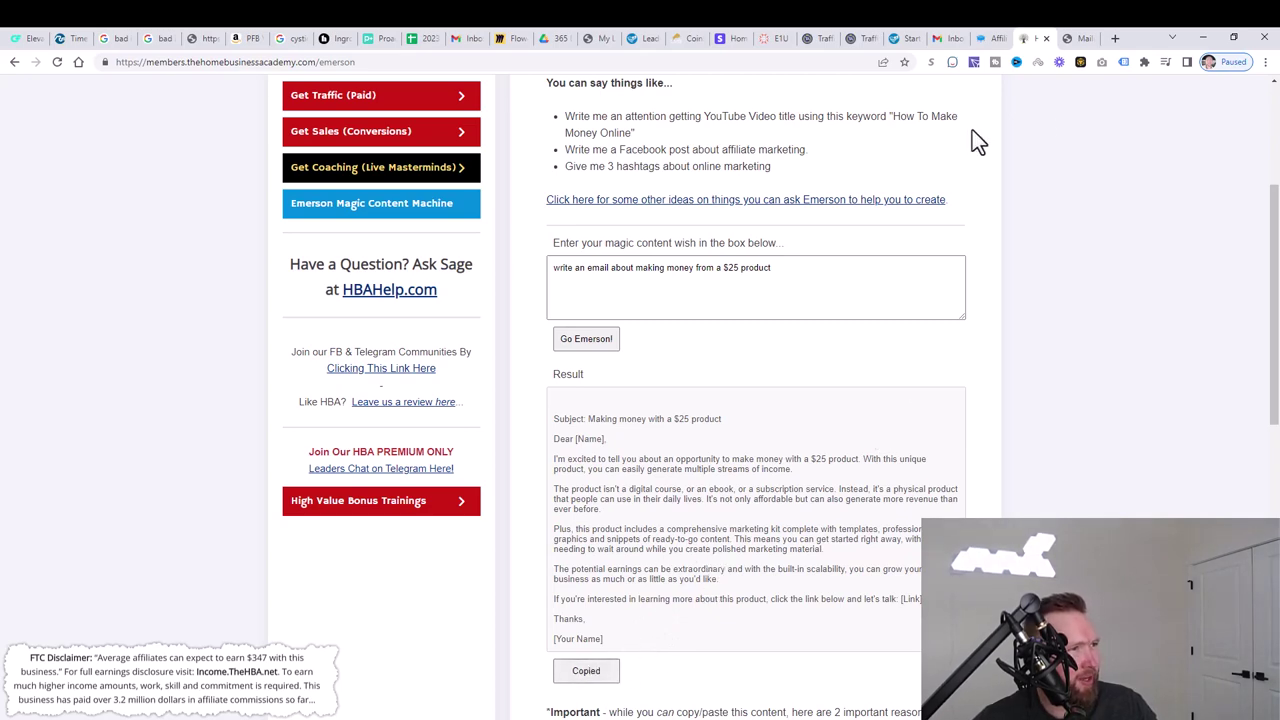
click(1070, 38)
Step: Replace the placeholder email body with the pasted Emerson email
scroll(900, 345, down, 5)
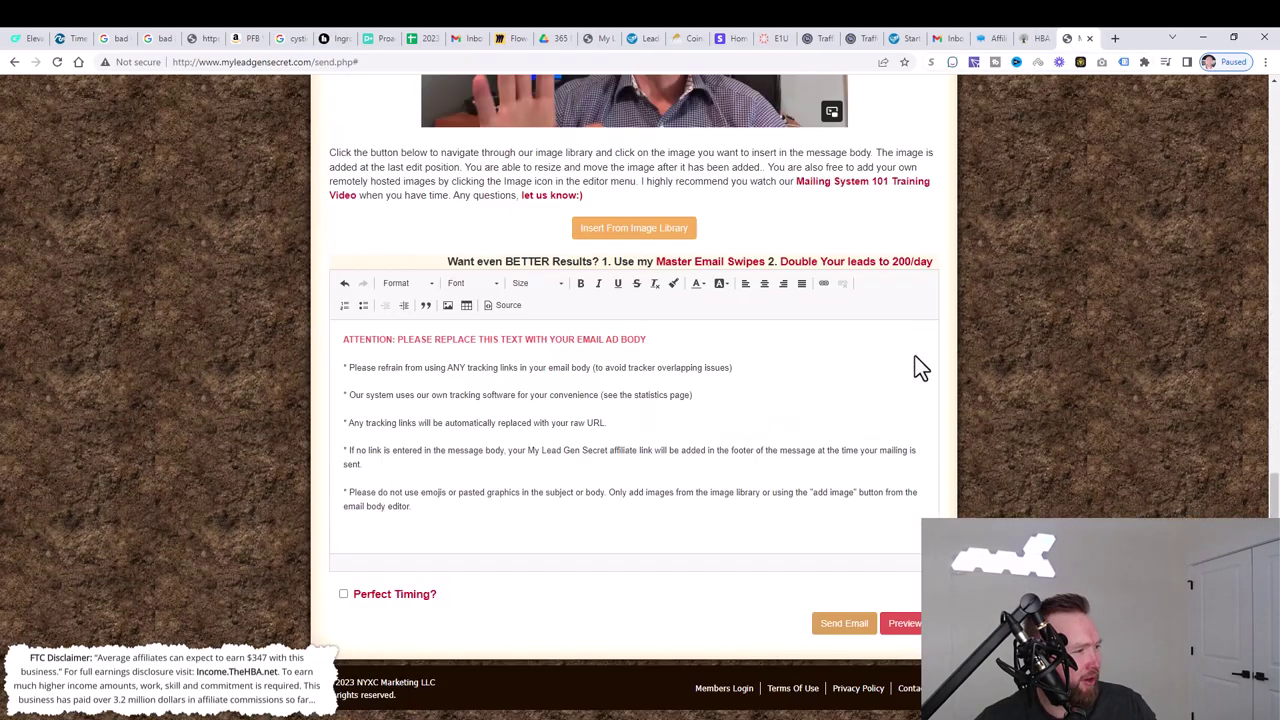
drag(497, 530, 310, 308)
key(BackSpace)
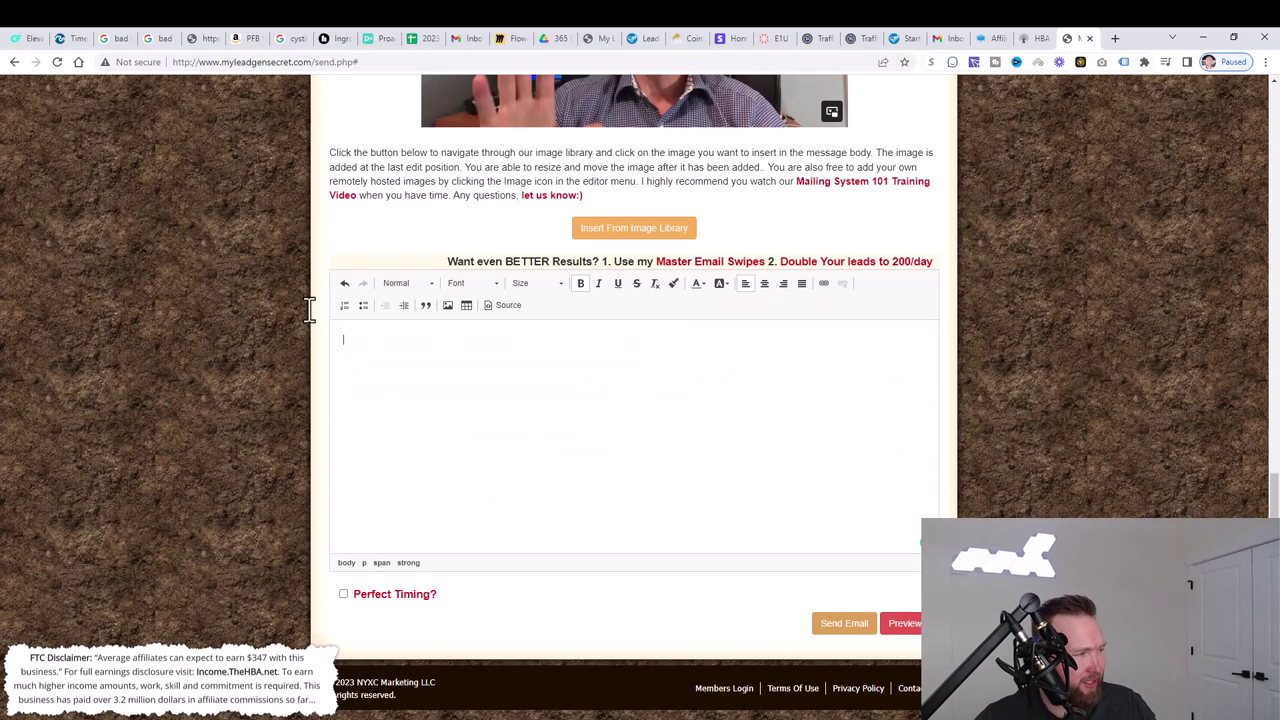
key(ctrl+v)
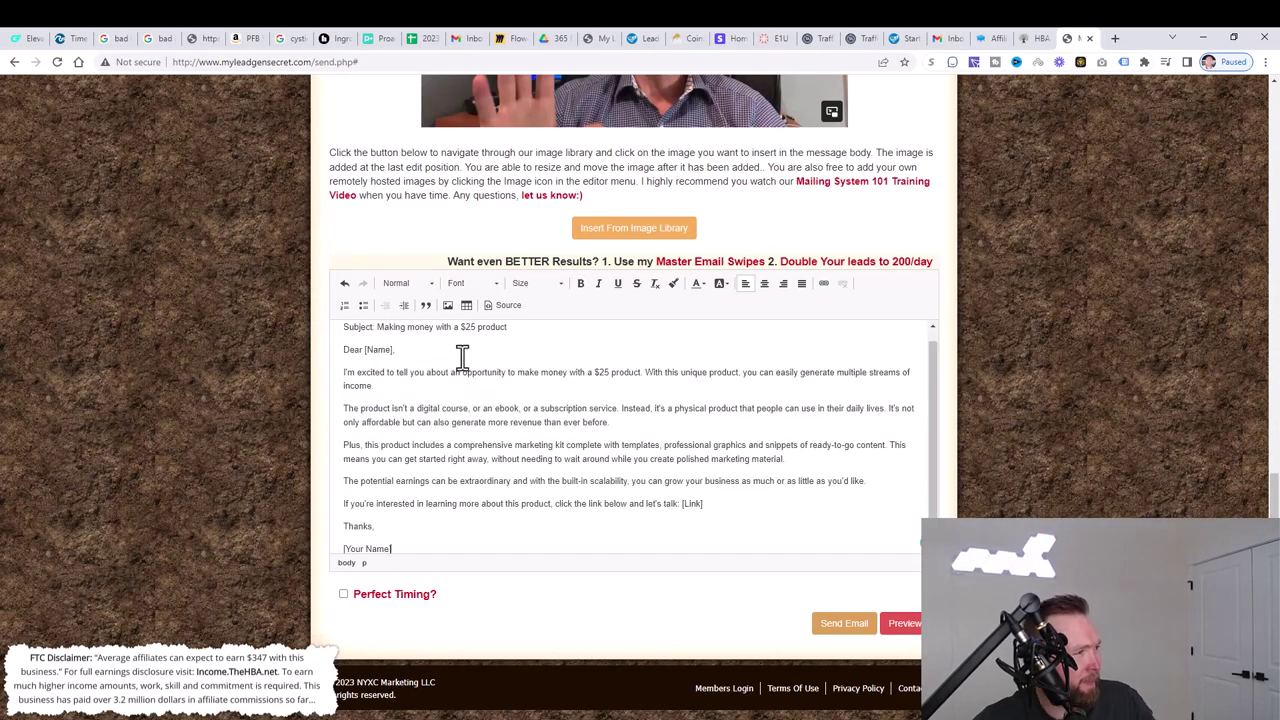
Step: Delete the Subject and Dear [Name] lines so the body starts with 'I'm excited to tell you'
scroll(508, 449, up, 1)
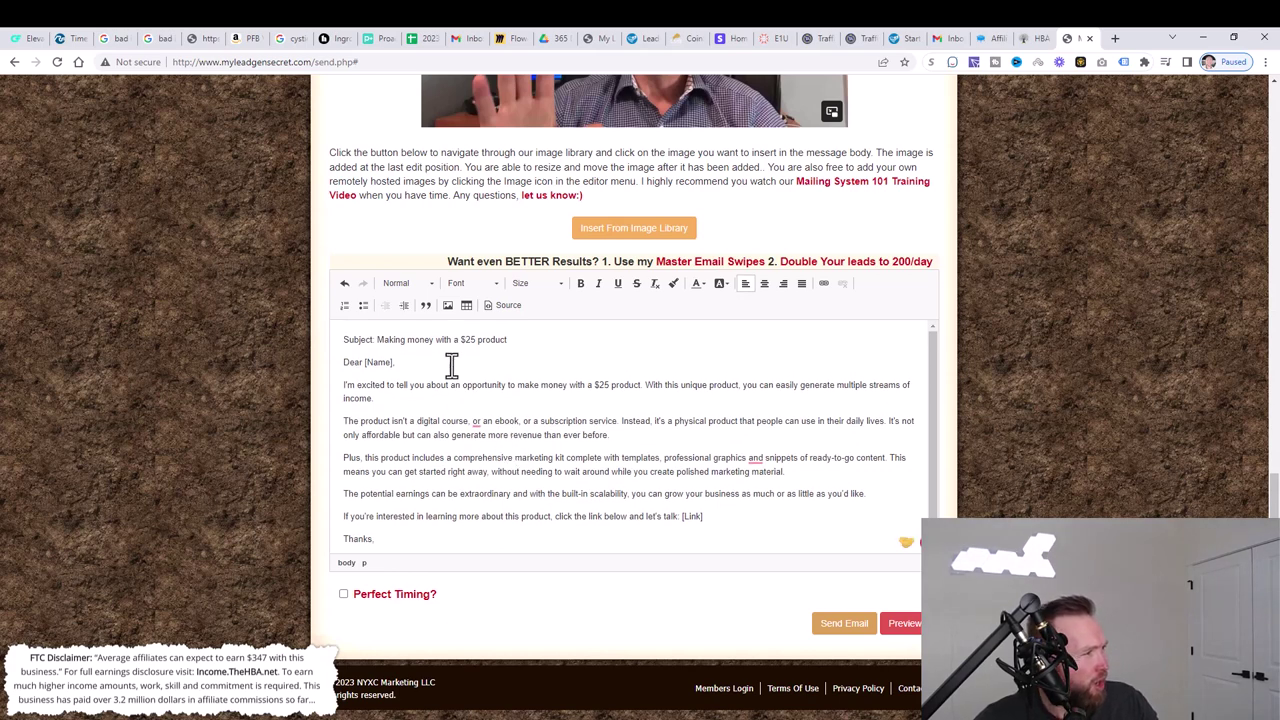
drag(509, 340, 340, 337)
key(BackSpace)
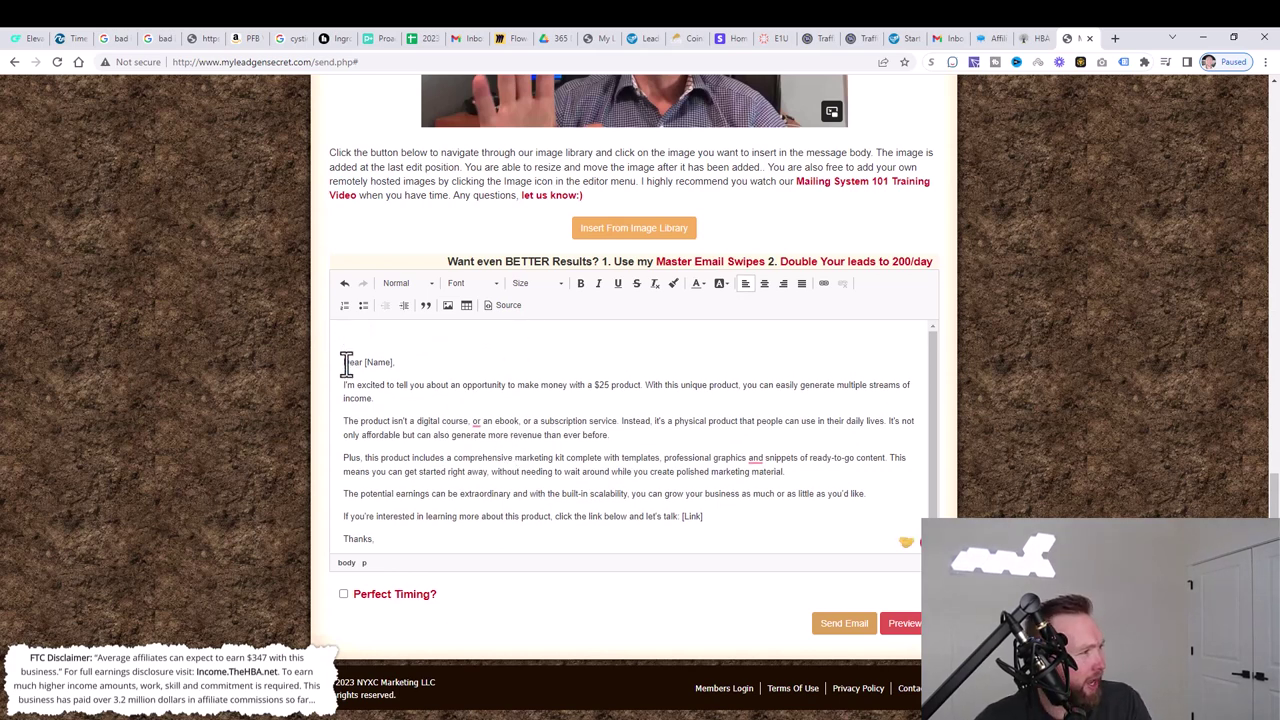
key(Delete)
drag(406, 340, 337, 343)
click(420, 343)
drag(420, 343, 342, 338)
key(BackSpace)
key(Delete)
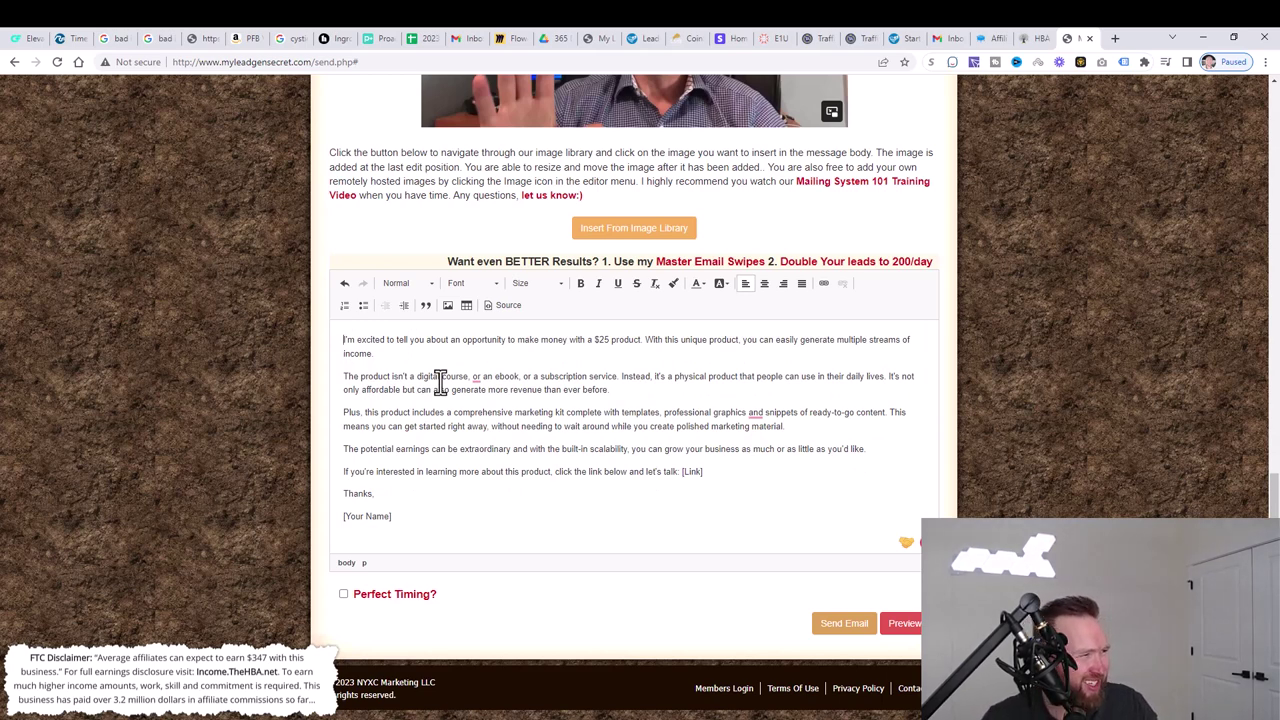
mouse_move(657, 376)
mouse_down()
mouse_move(723, 366)
mouse_move(677, 379)
mouse_up()
click(714, 377)
key(BackSpace)
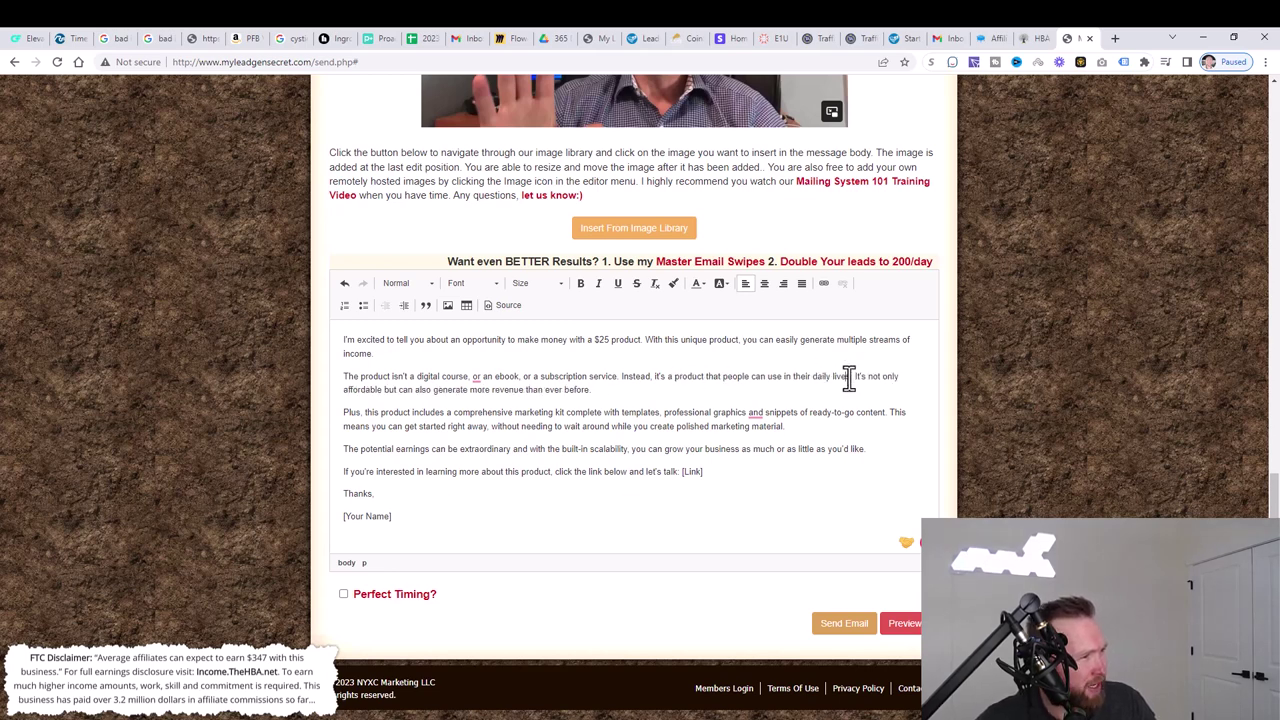
drag(848, 377, 758, 381)
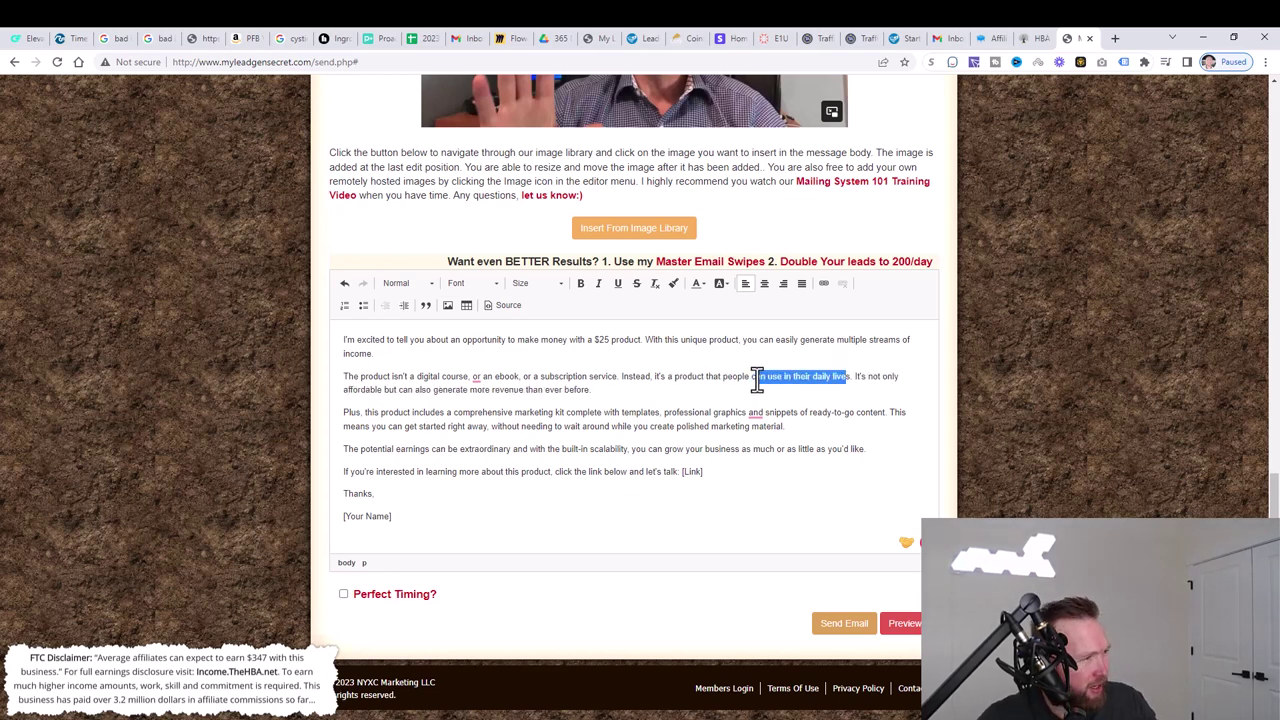
key(BackSpace)
key(BackSpace)
text(needs)
key(BackSpace)
text(if they want to start or grow a business online)
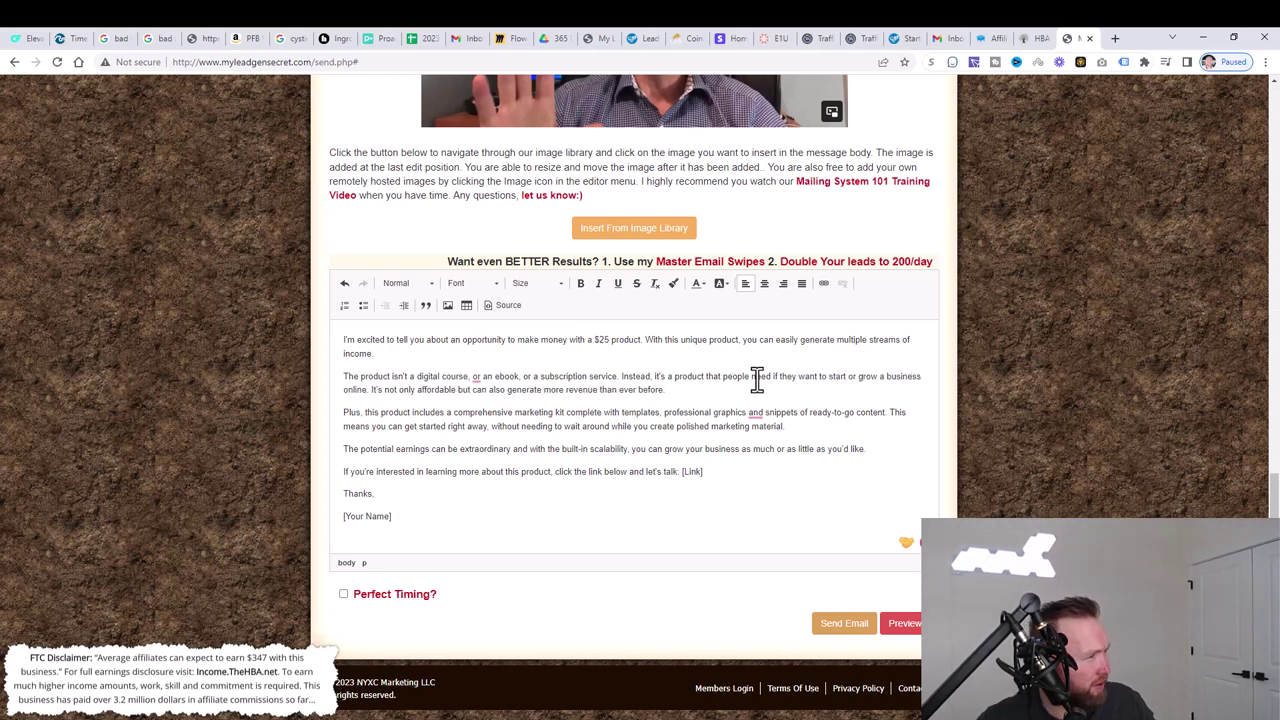
drag(420, 390, 601, 393)
click(716, 378)
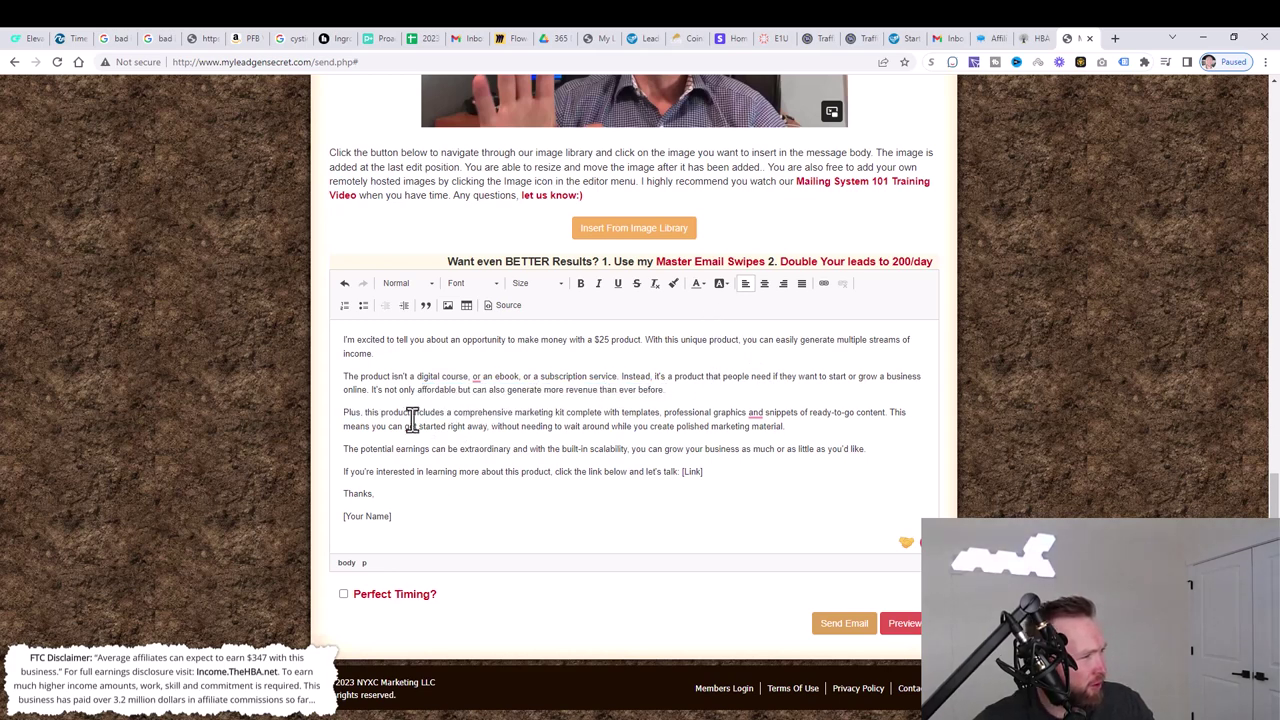
drag(475, 413, 783, 428)
click(797, 424)
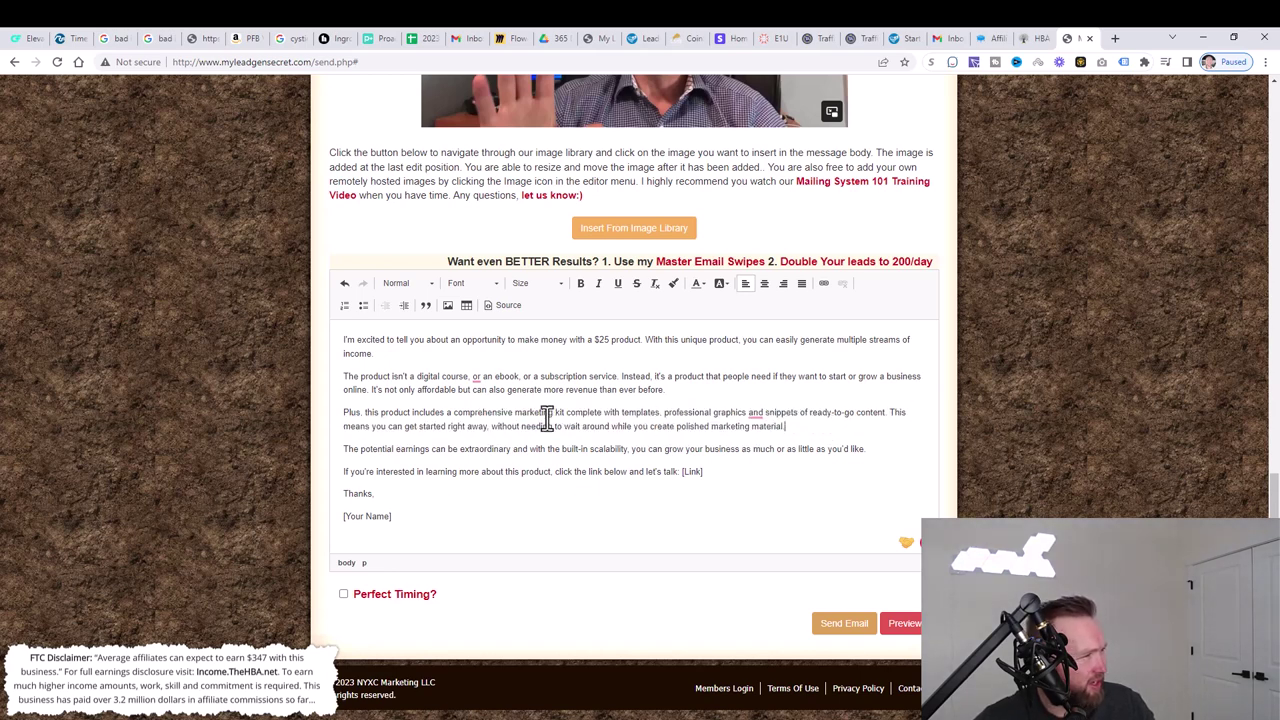
drag(884, 412, 392, 416)
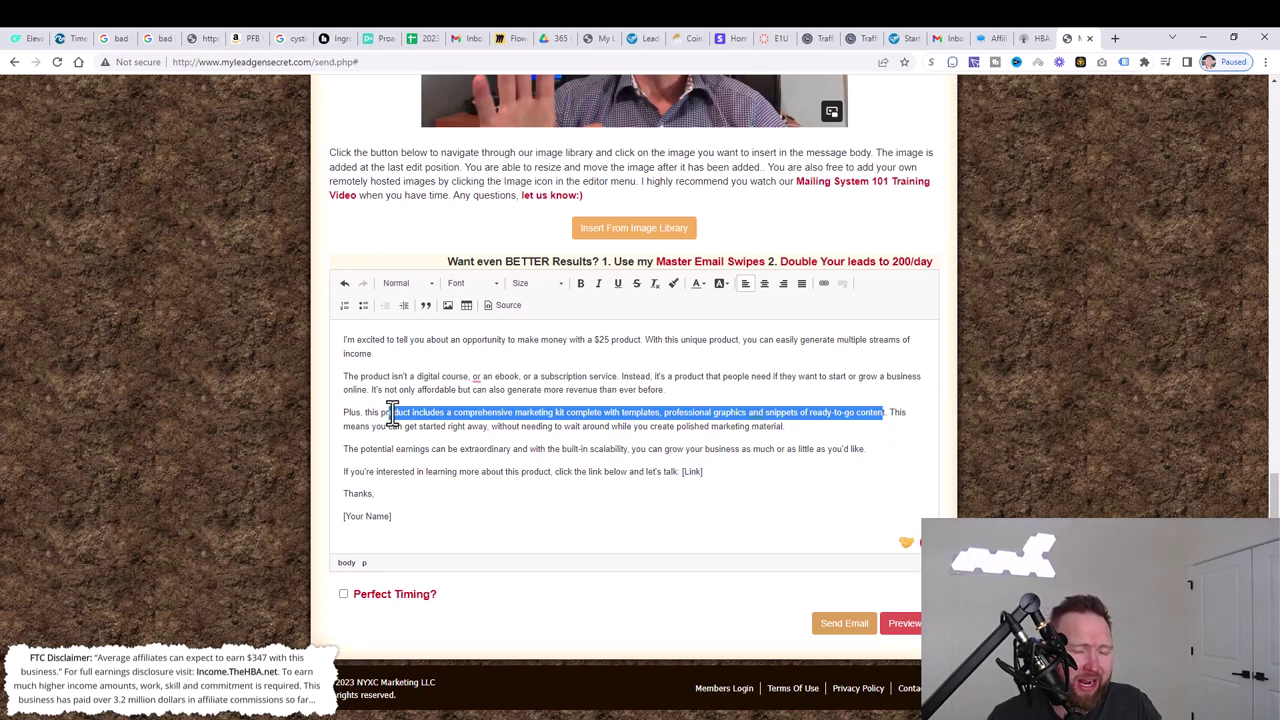
Step: Replace the marketing-kit clause with 'teaches everyday average people how to go from zero to generating a full-time income'
click(440, 422)
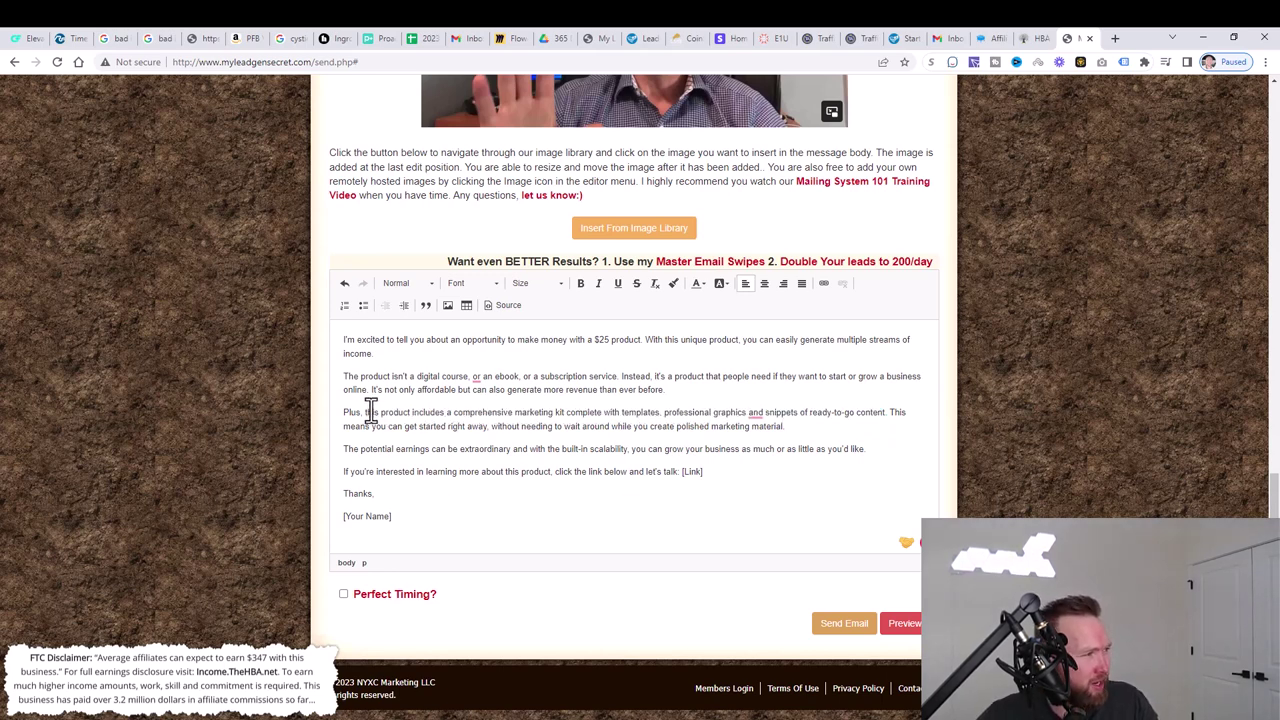
drag(367, 412, 417, 418)
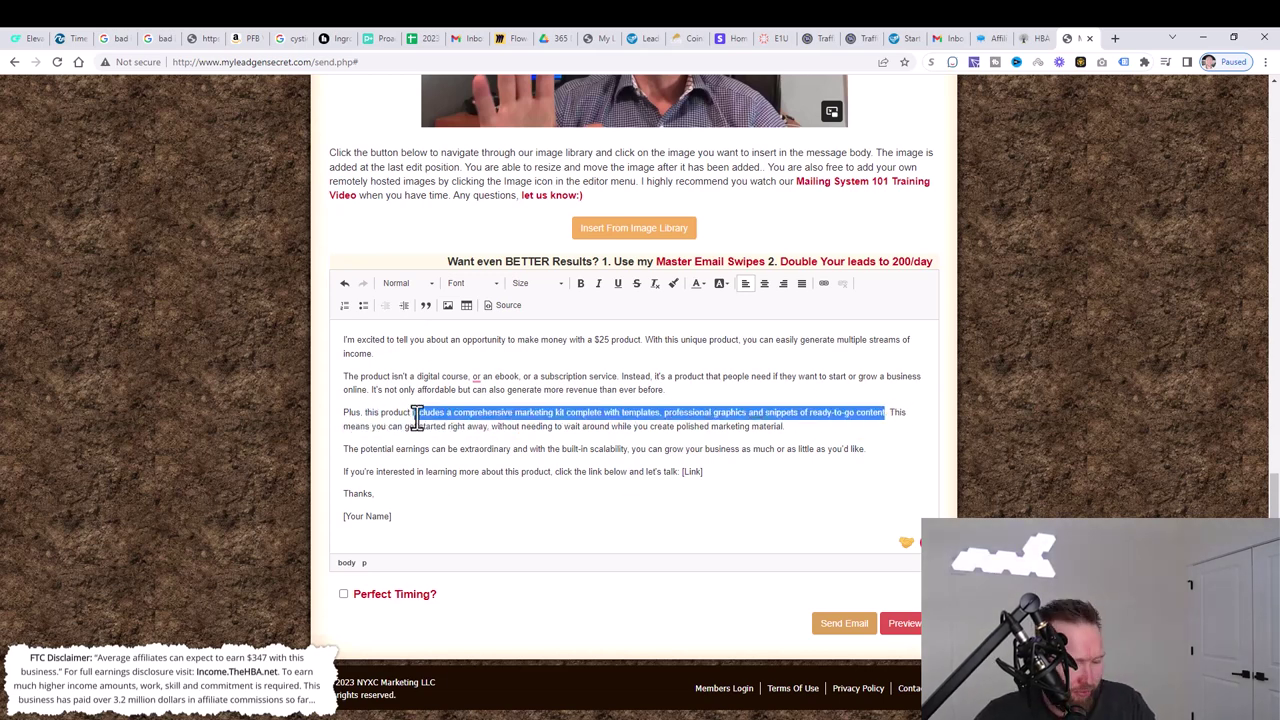
key(Delete)
text(teaches everyday average people how to go from zero to gener)
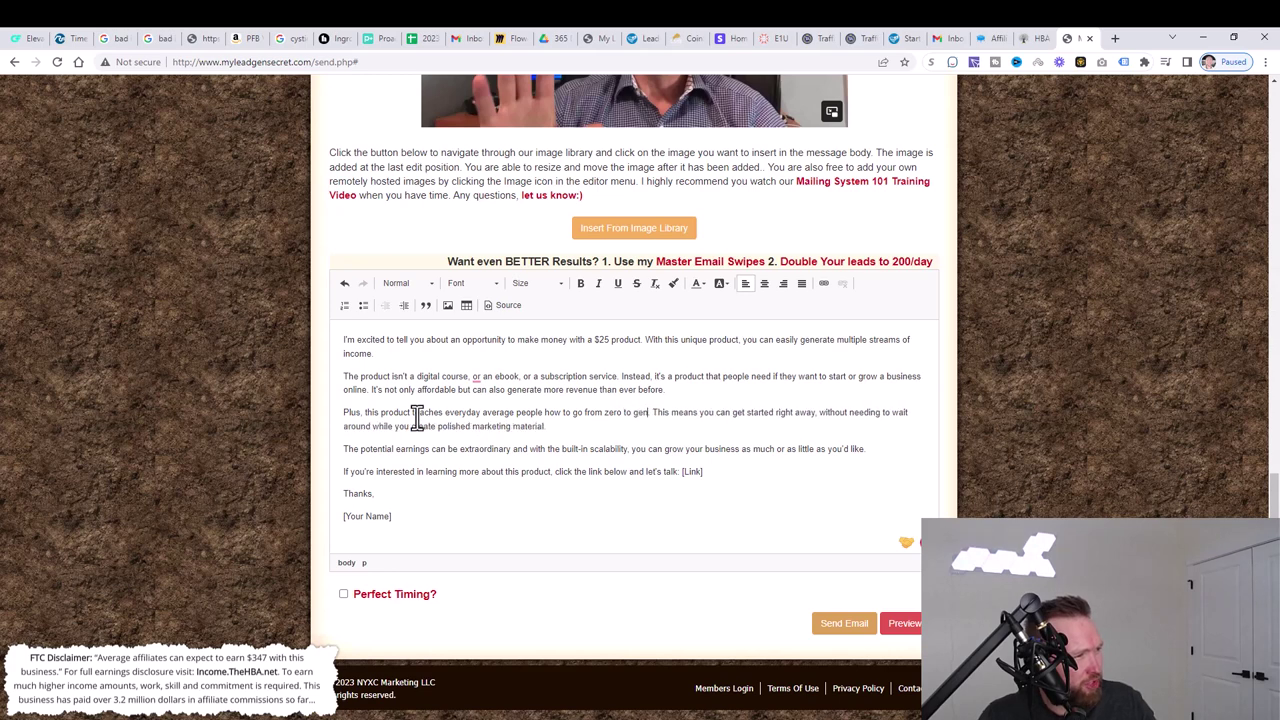
text(ating a full t)
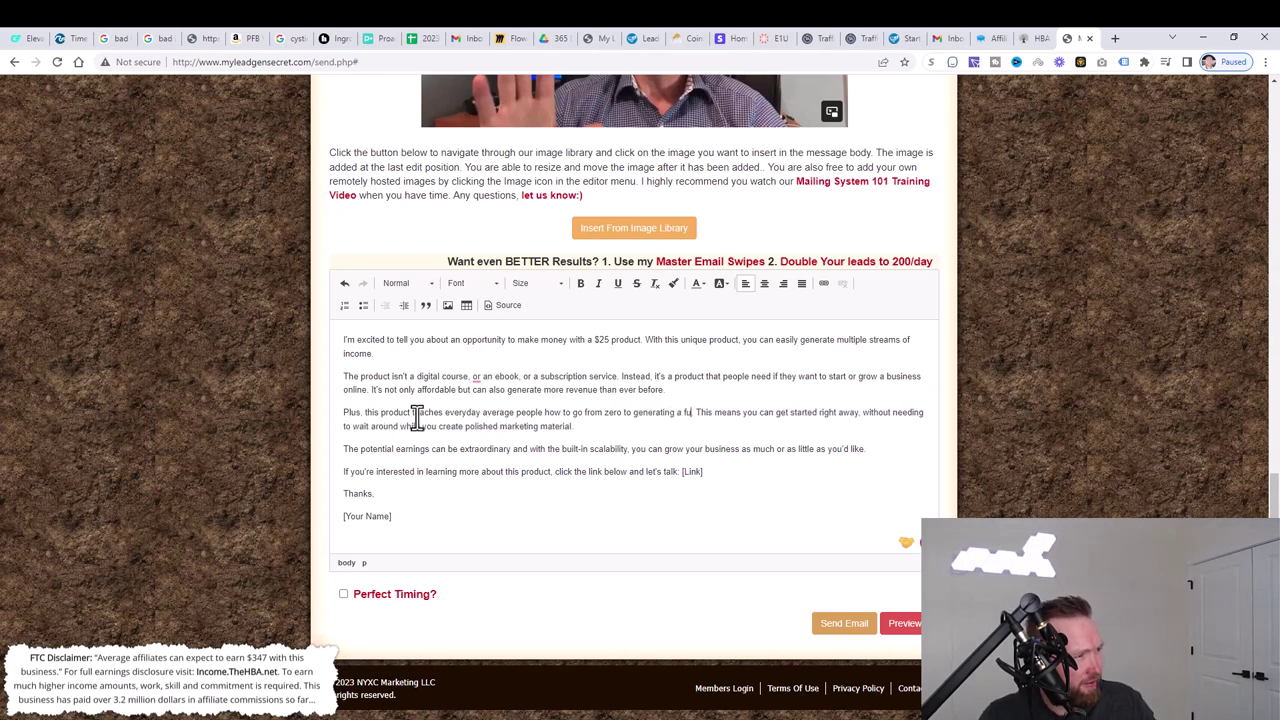
text(ime income )
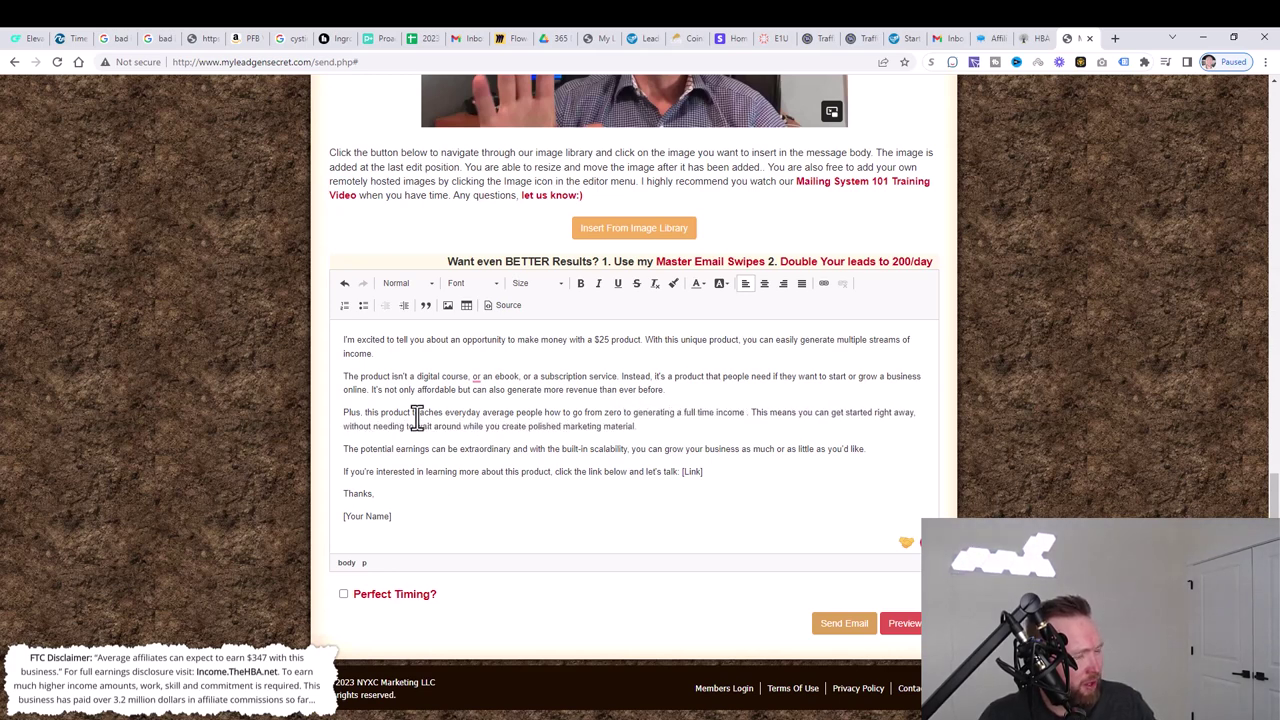
text(online just working par)
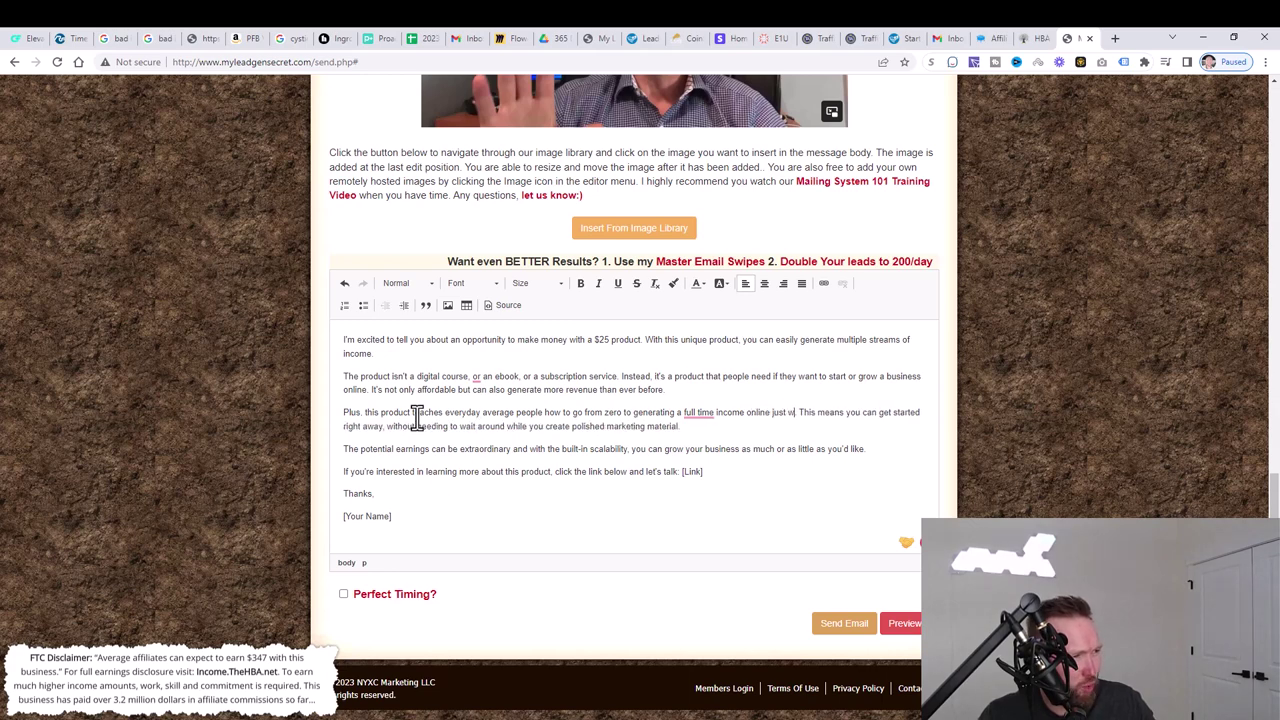
text(t time)
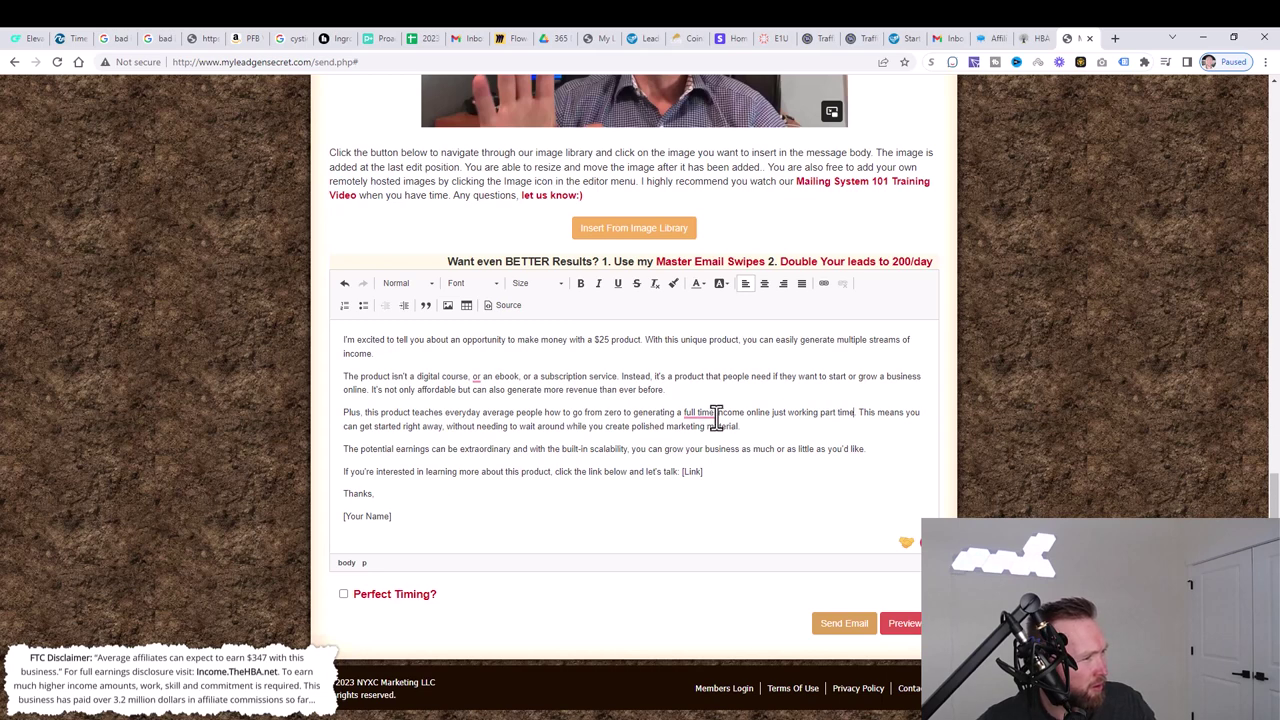
mouse_move(703, 412)
click(707, 448)
Step: Remove the 'This means you can get started' sentence
drag(786, 448, 857, 415)
click(808, 416)
key(BackSpace)
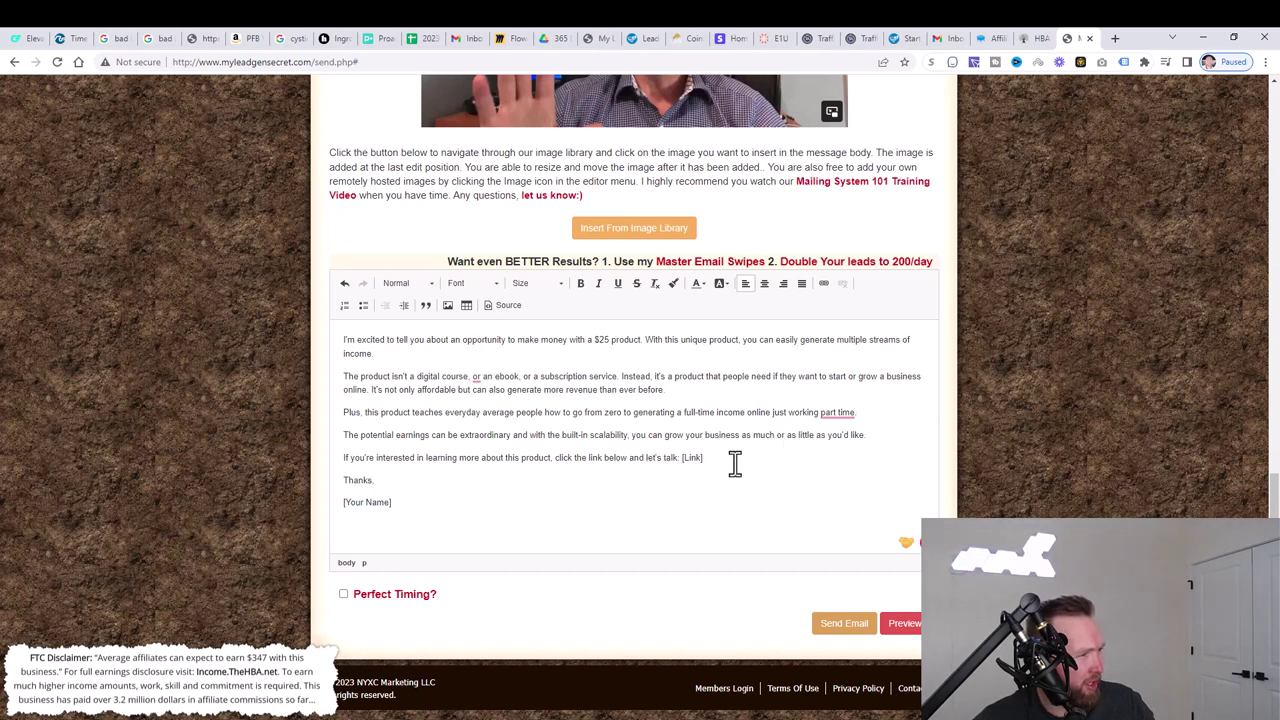
Step: Make the closing line its own paragraph reading 'click the link here to learn more' and clear the name placeholder
click(553, 457)
key(Return)
key(Return)
key(BackSpace)
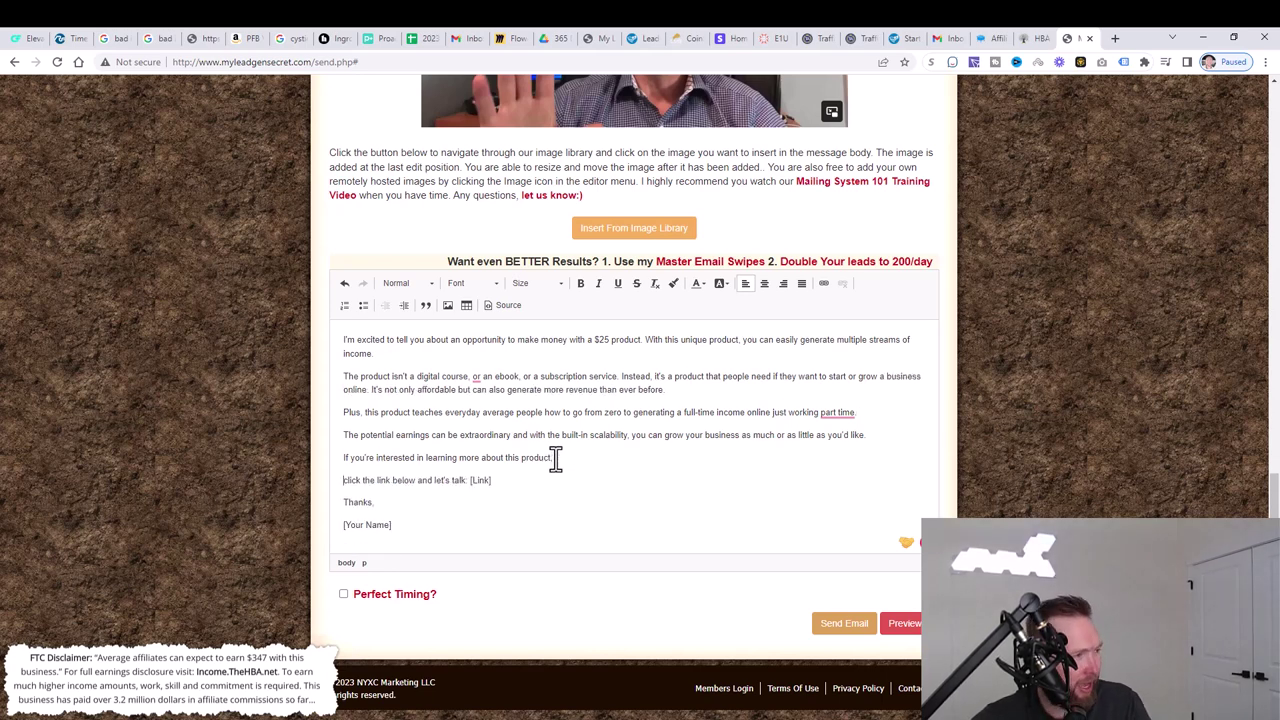
drag(495, 480, 397, 483)
key(BackSpace)
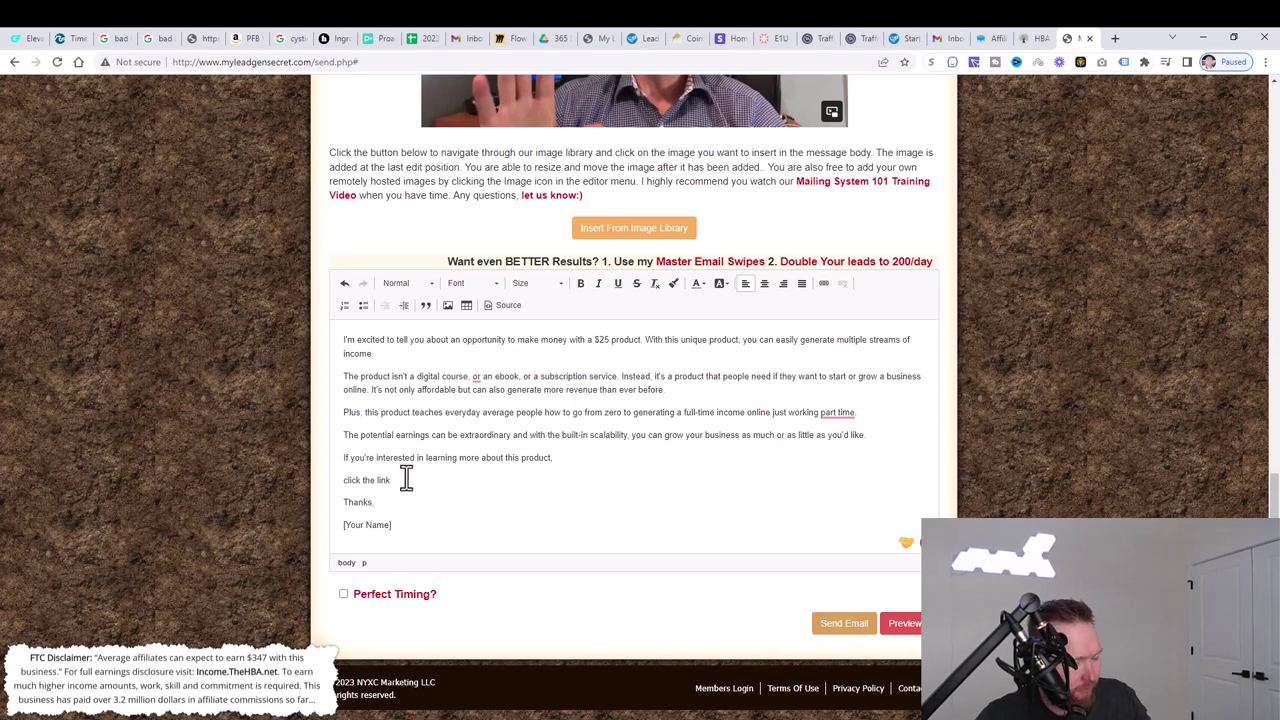
text(here to learn more)
drag(425, 524, 323, 517)
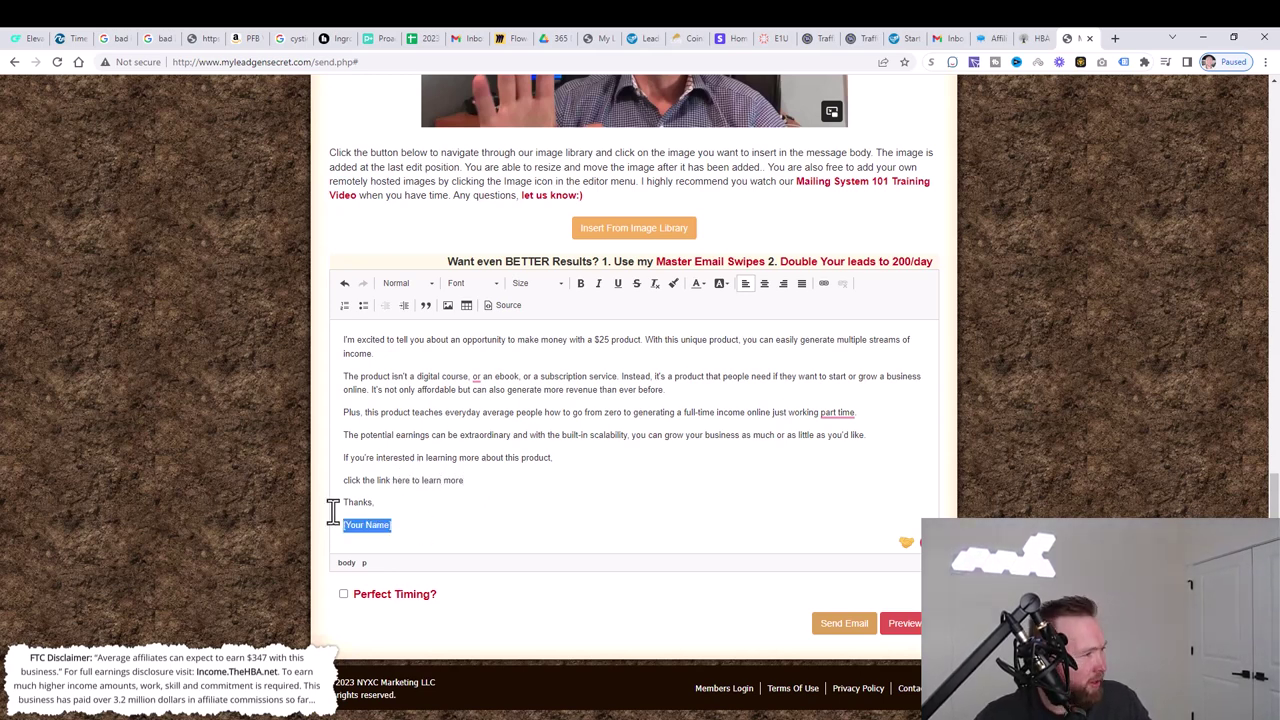
key(BackSpace)
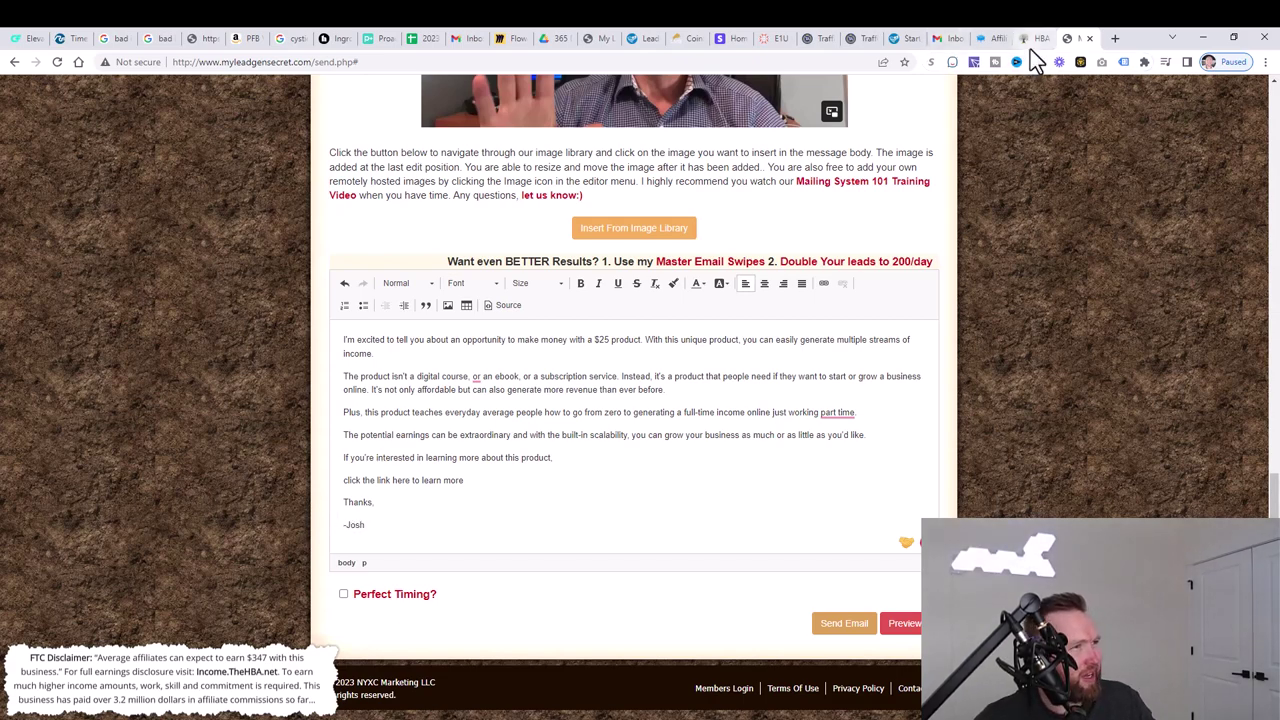
Step: On the SamCart affiliate page, copy the All In One $25 Business (Sales Letter) link from Links
mouse_move(1030, 47)
click(990, 40)
scroll(480, 206, up, 3)
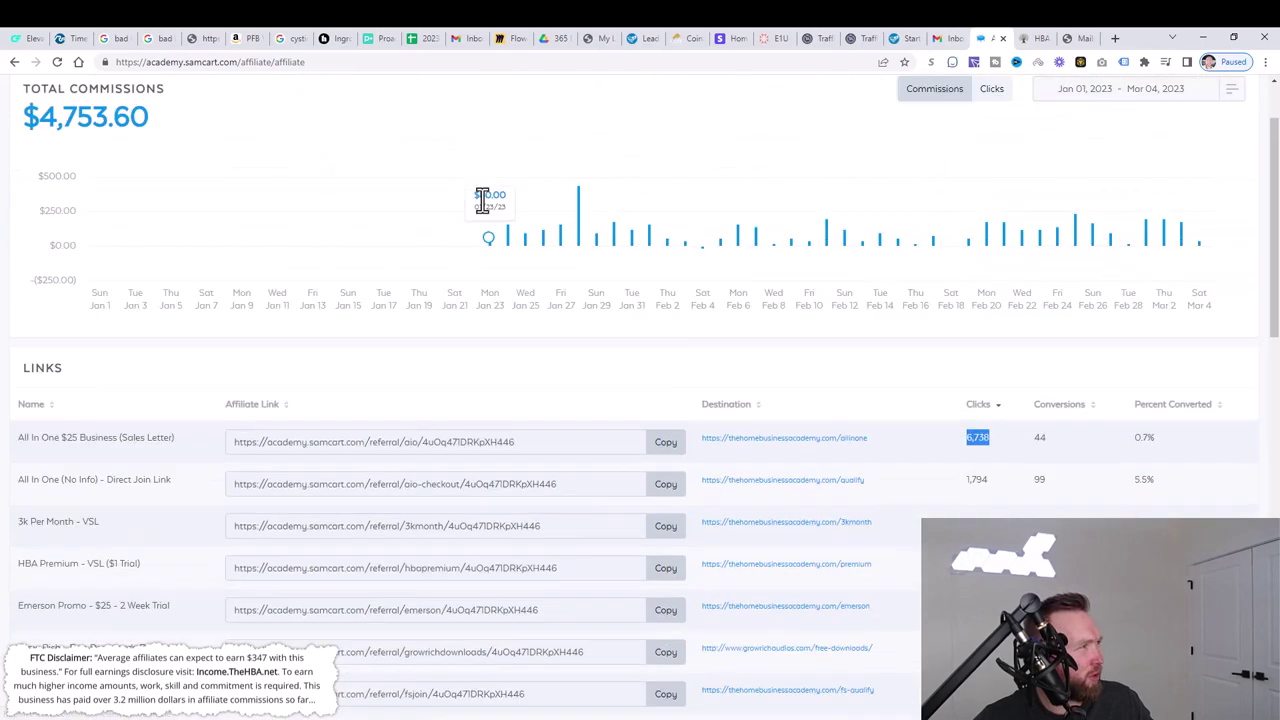
scroll(805, 300, down, 2)
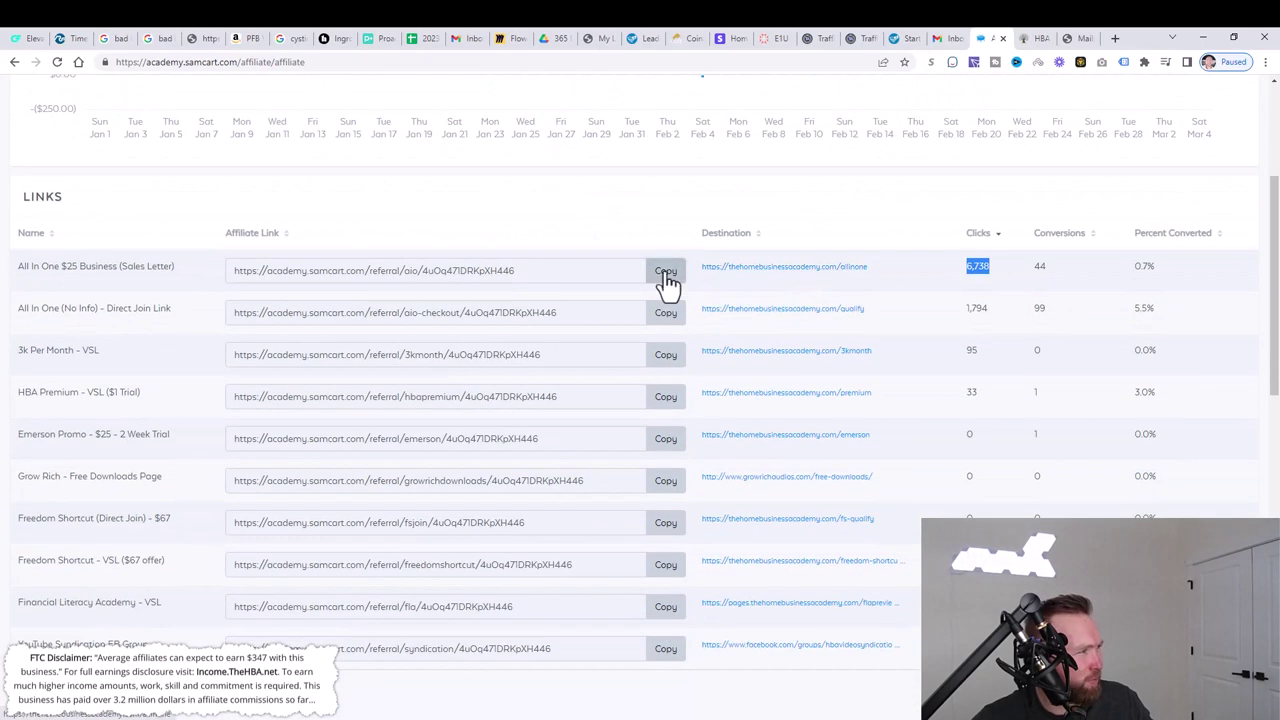
drag(187, 266, 24, 266)
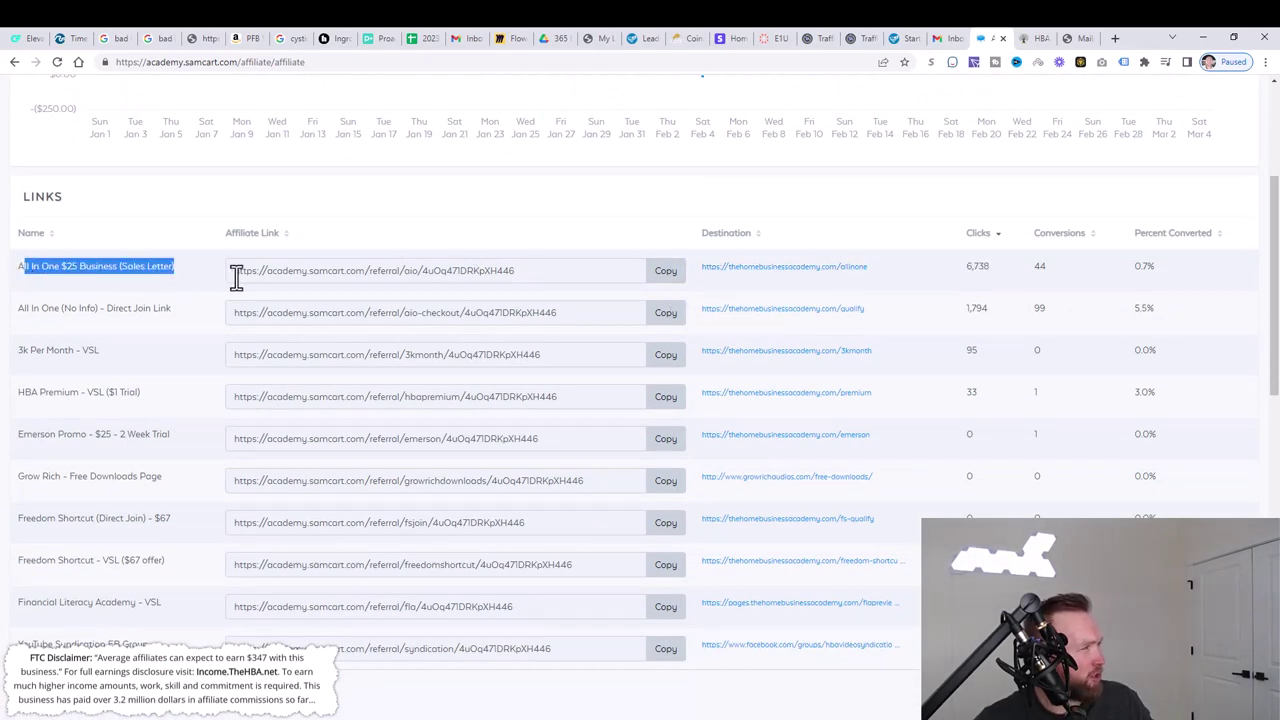
click(686, 274)
Step: Hyperlink 'click the link here to learn more' to the SamCart URL, enable Perfect Timing, and send
click(1078, 38)
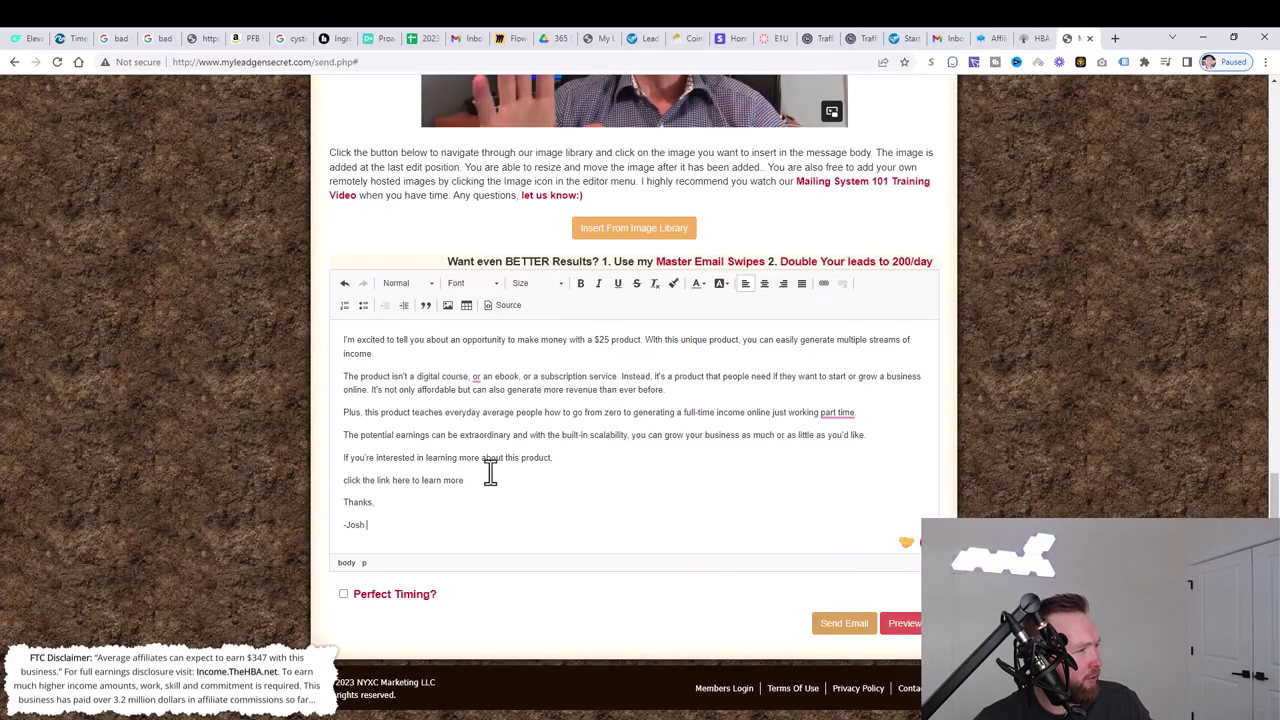
drag(483, 480, 347, 481)
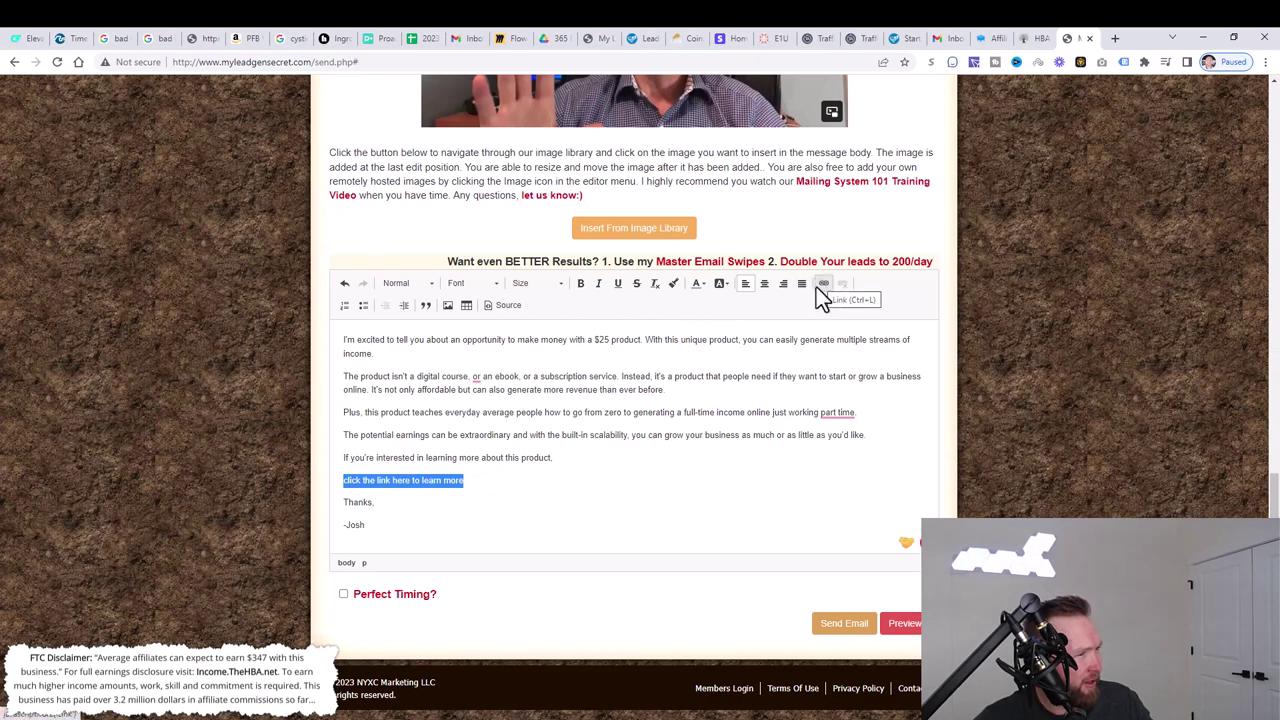
drag(466, 483, 329, 486)
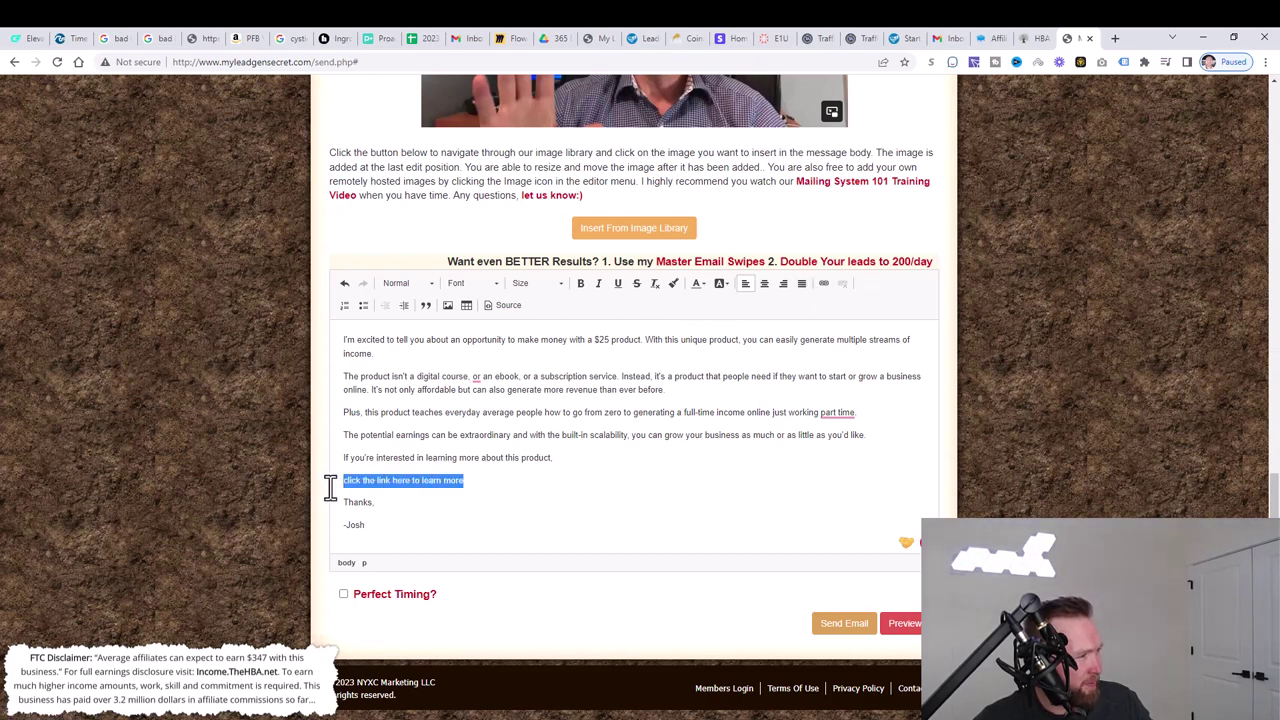
click(820, 285)
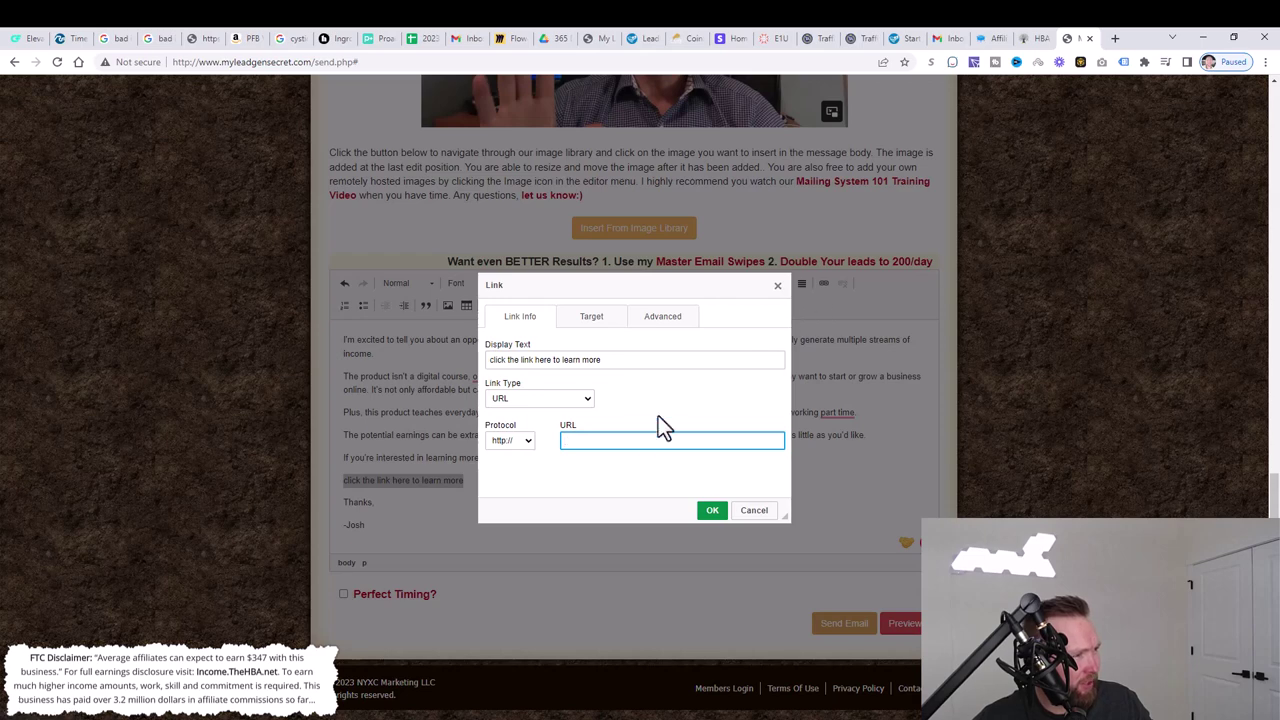
key(ctrl+v)
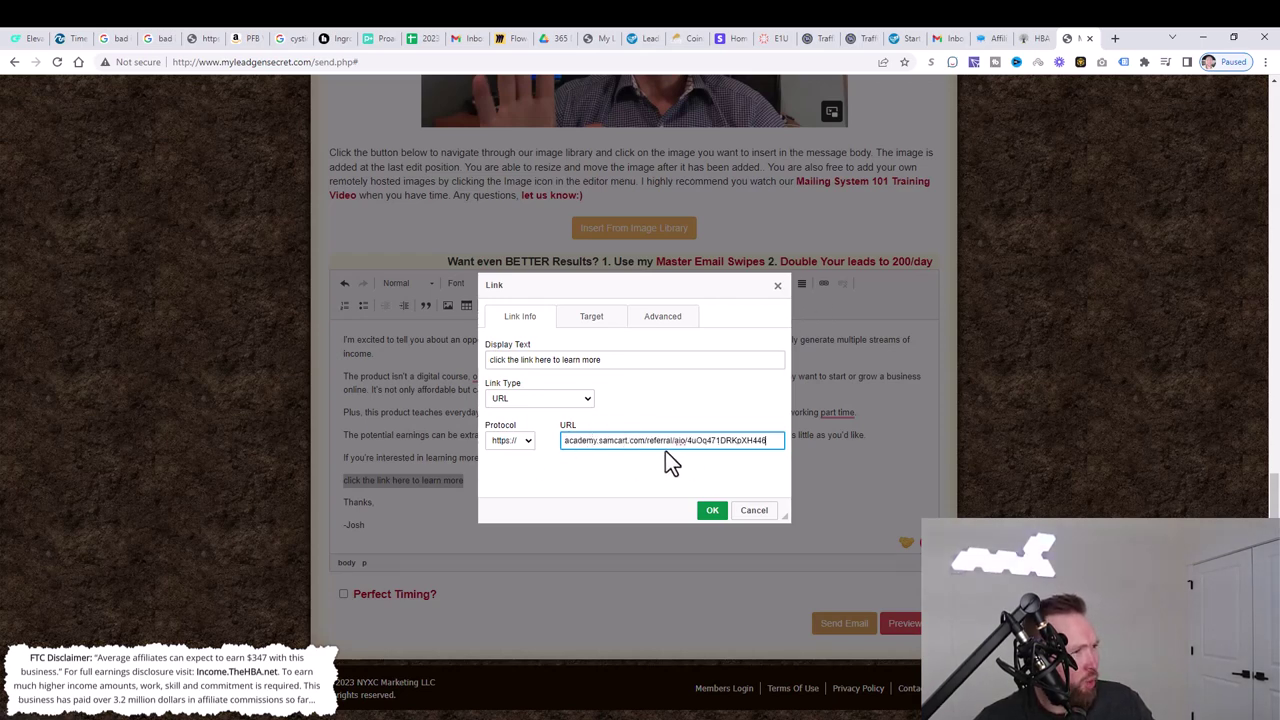
click(710, 512)
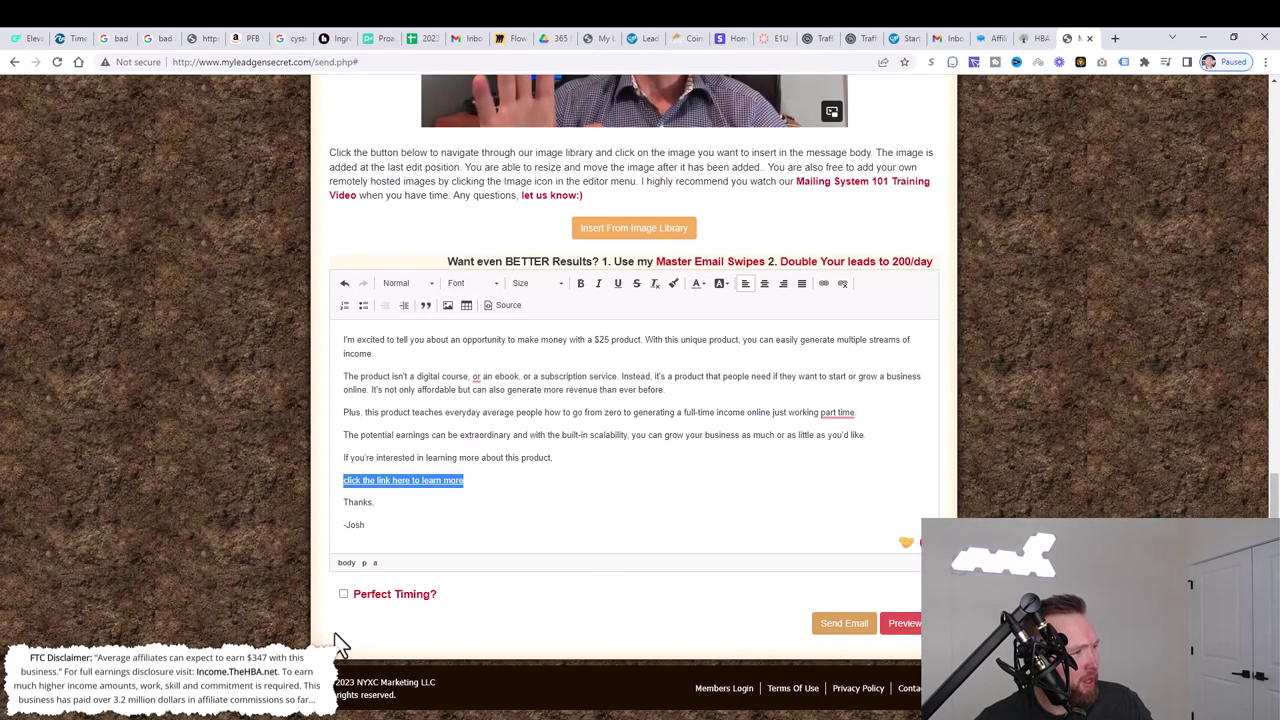
click(344, 595)
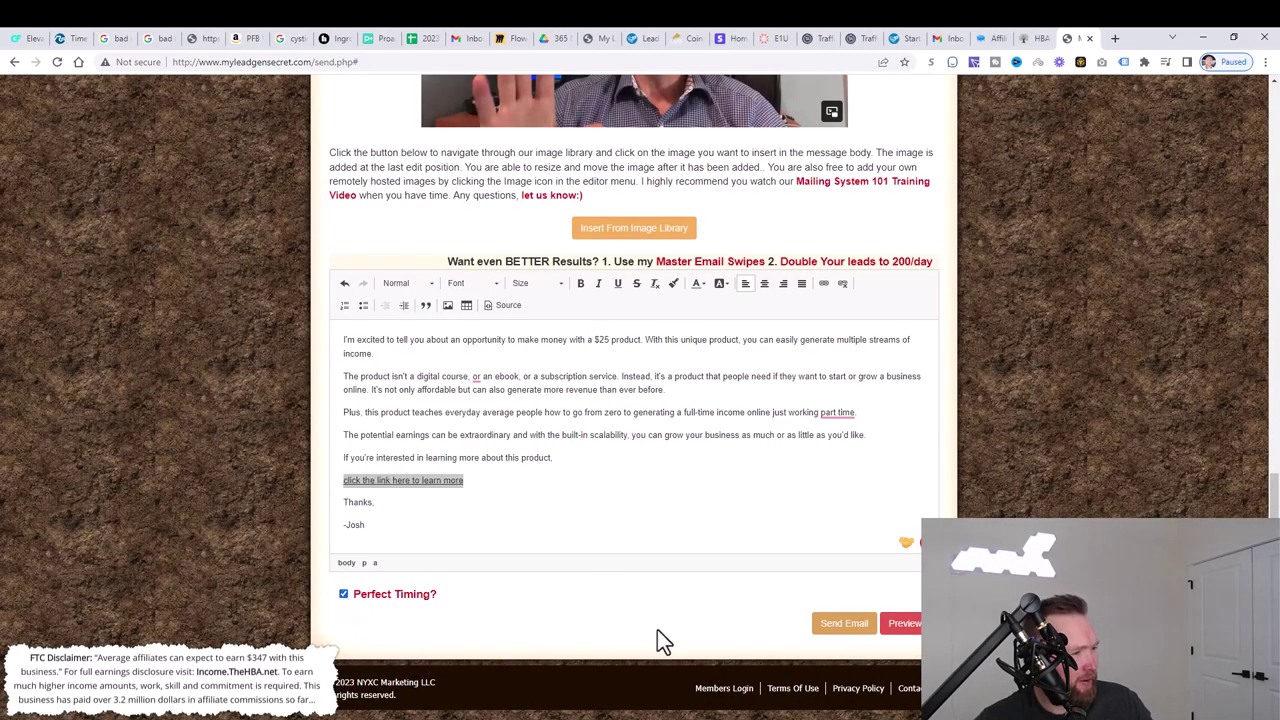
click(842, 626)
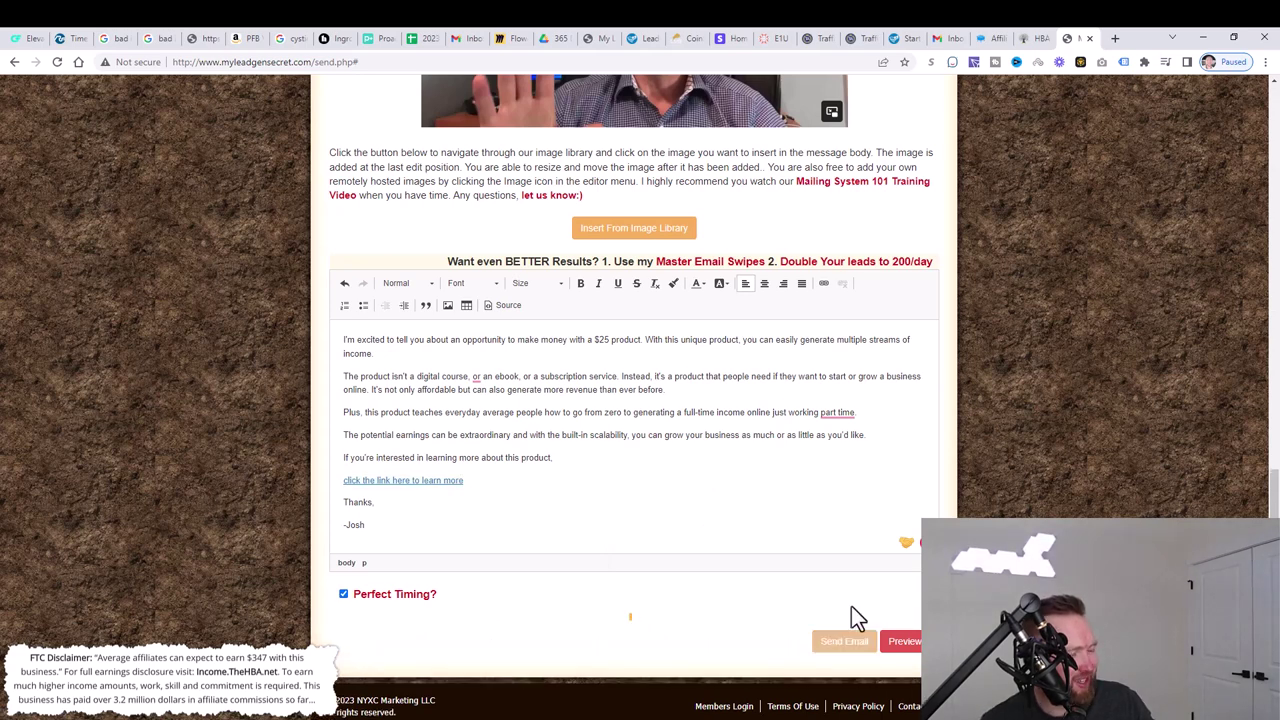